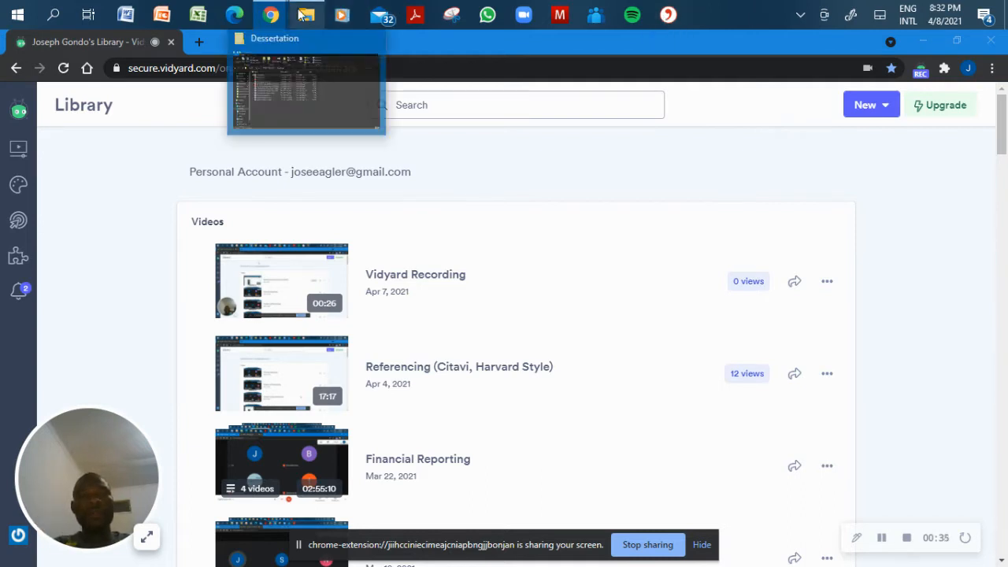
- Search the web for "citavi download" in a new browser tab
mouse_move(270, 14)
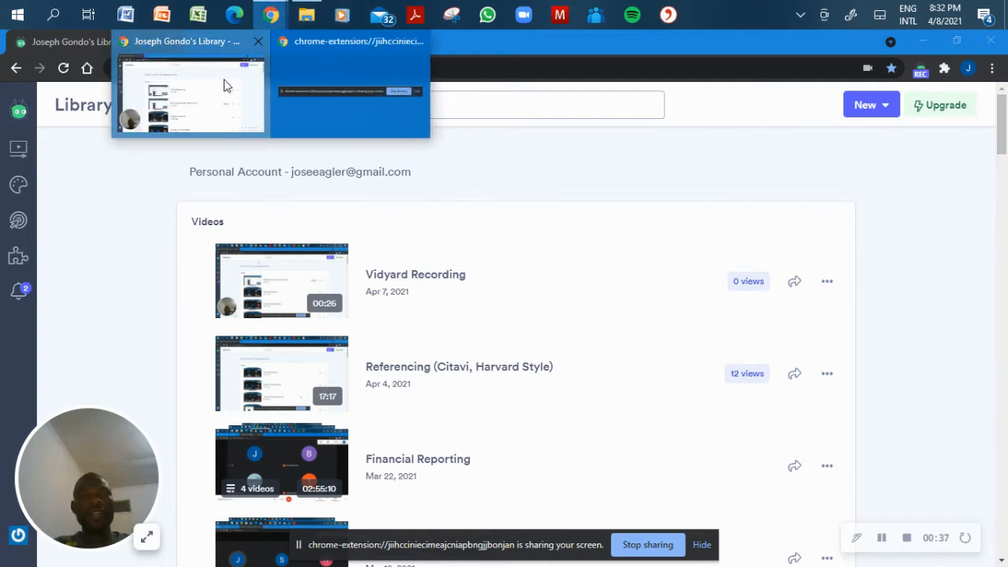
left_click(224, 83)
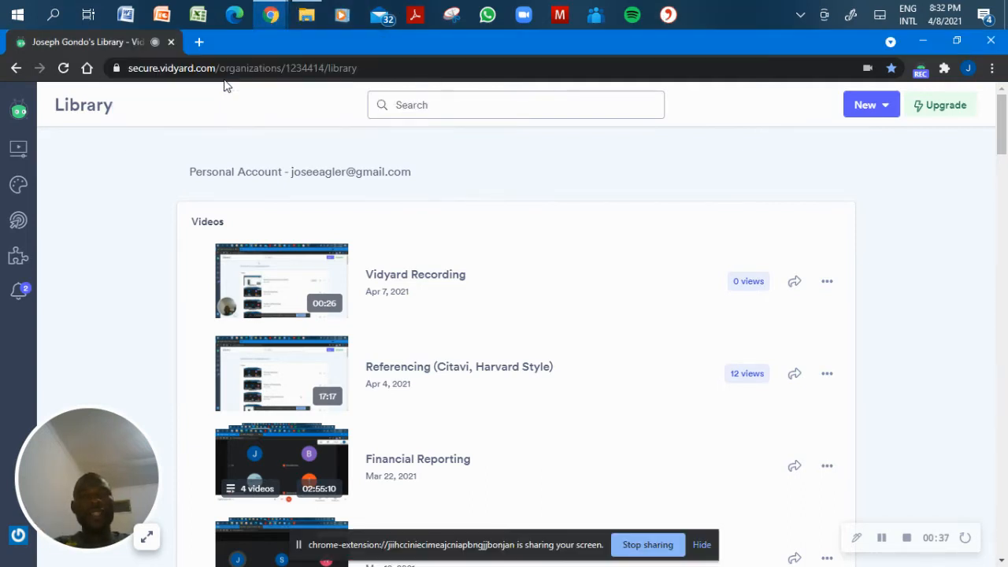
left_click(200, 44)
type("Citi")
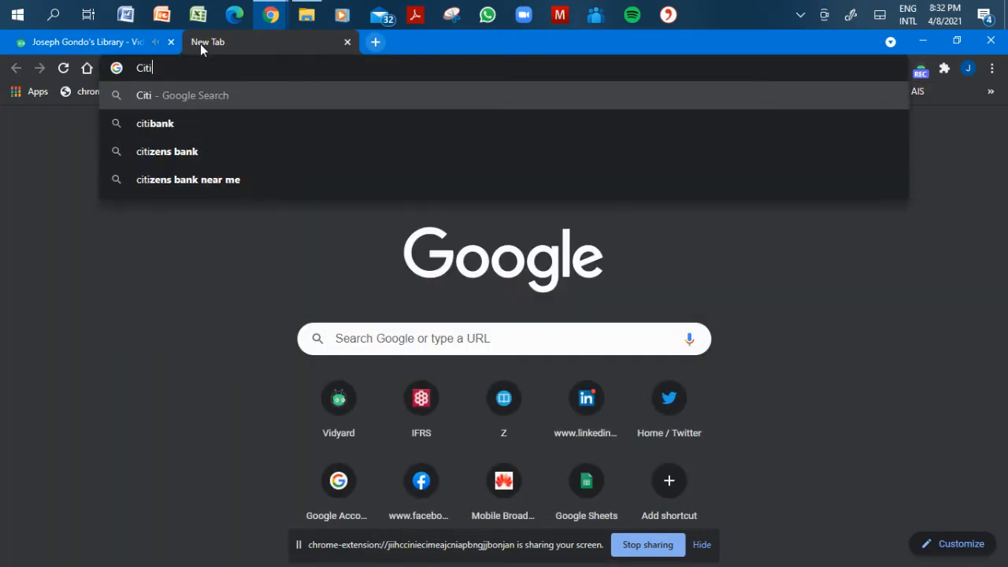
key("BackSpace")
type("avi")
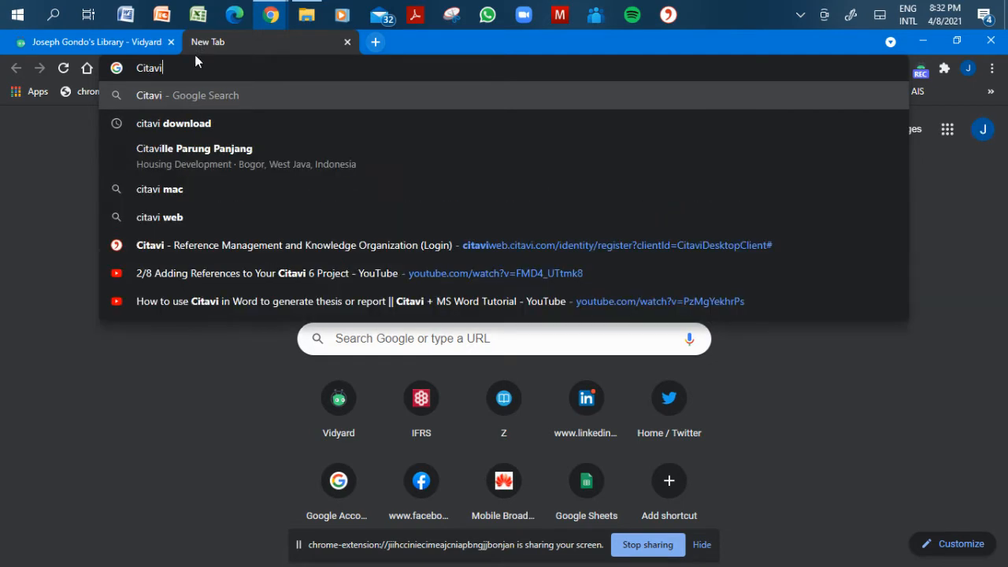
key("Down")
key("Return")
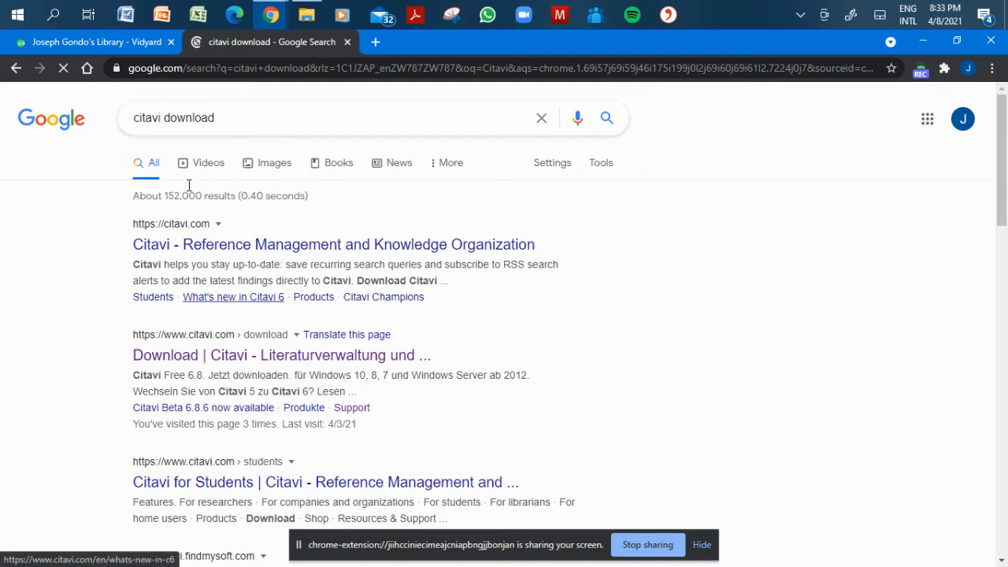
- Shorten the web search to just "citavi" and run it again
left_click(219, 120)
key("BackSpace")
key("BackSpace")
key("BackSpace")
key("BackSpace")
key("BackSpace")
key("BackSpace")
key("BackSpace")
key("BackSpace")
key("BackSpace")
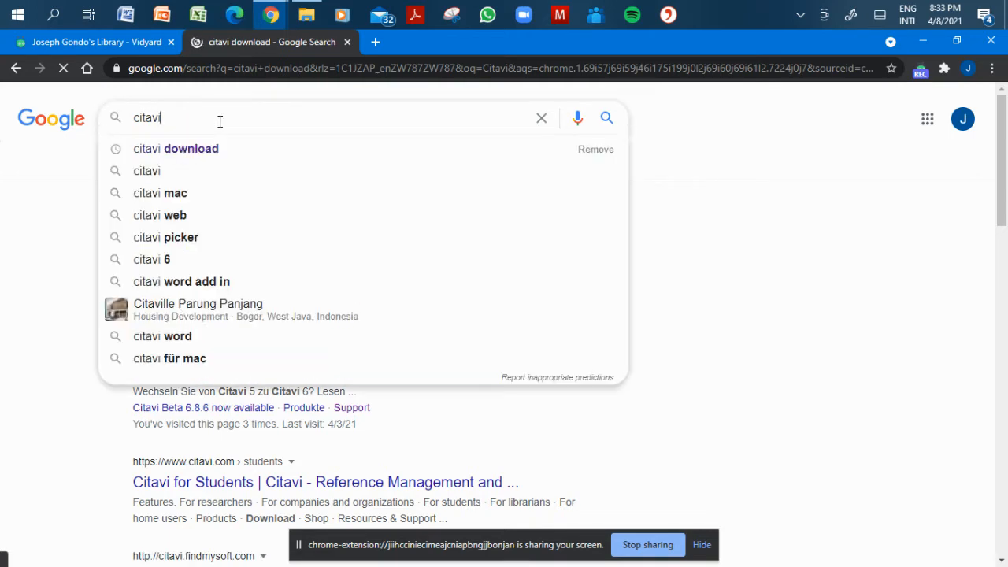
key("Return")
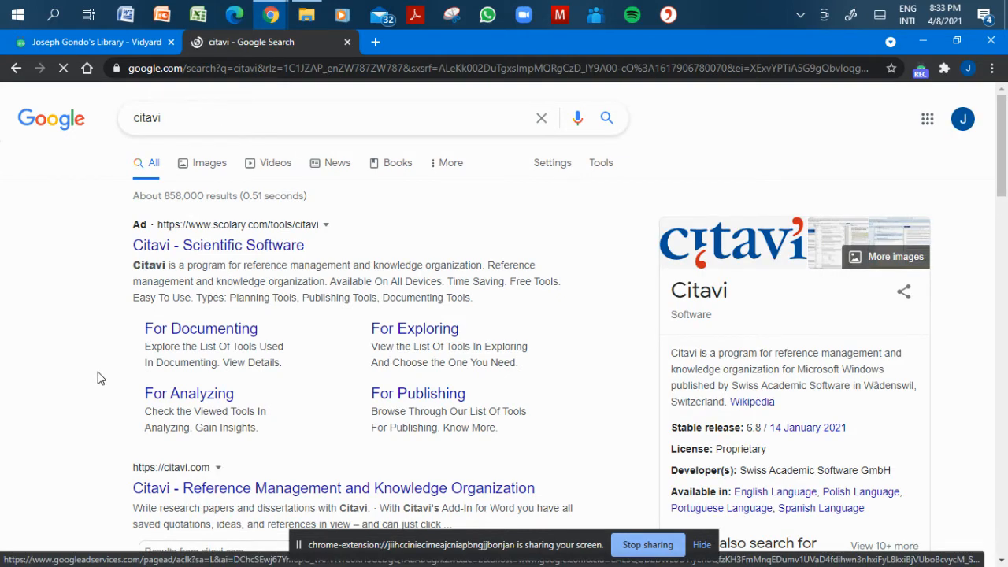
- Open Citavi's Download page from the search results and try to translate it from German into English
scroll(97, 376, "down", 1)
scroll(97, 378, "down", 6)
scroll(98, 378, "up", 2)
scroll(97, 378, "up", 2)
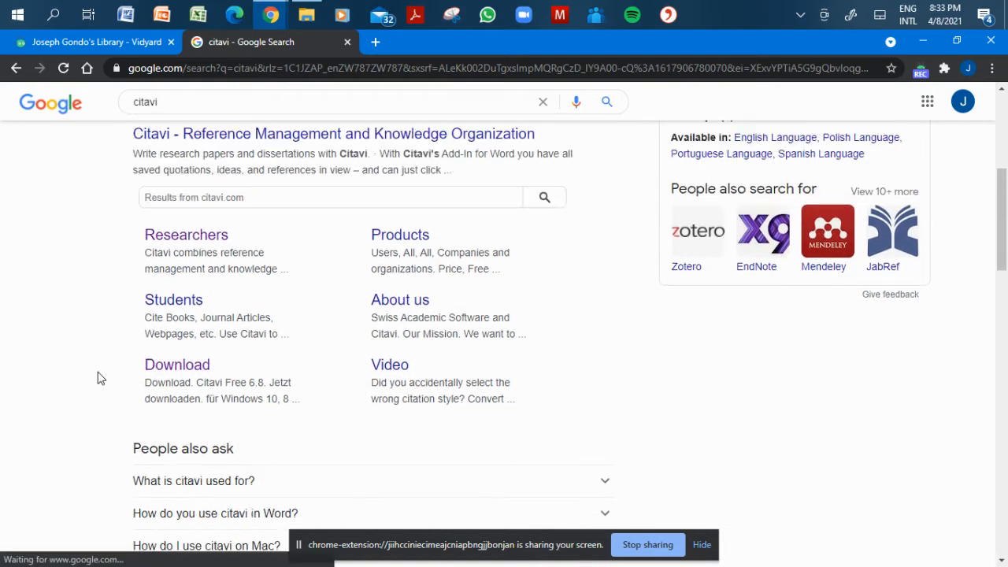
left_click(163, 372)
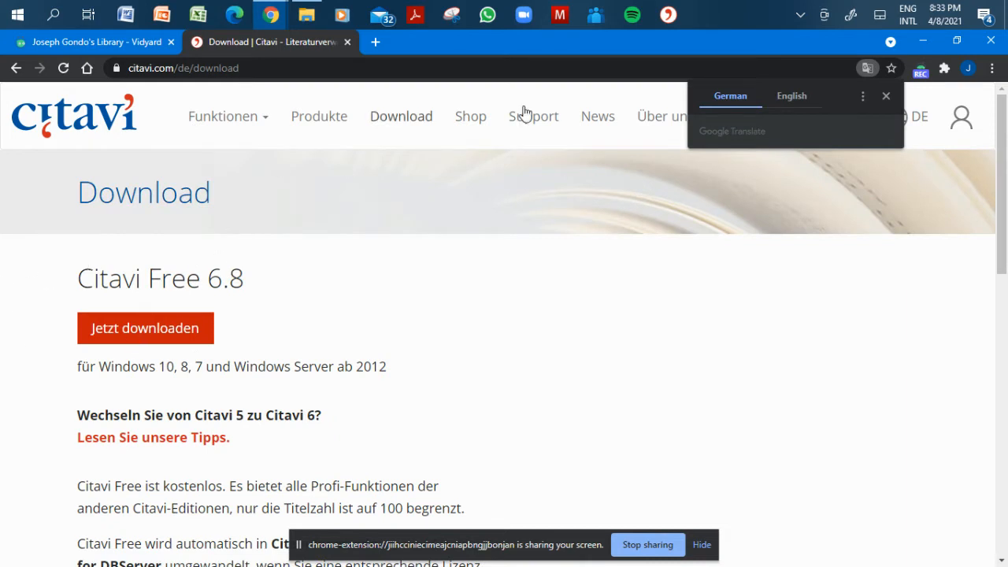
left_click(792, 96)
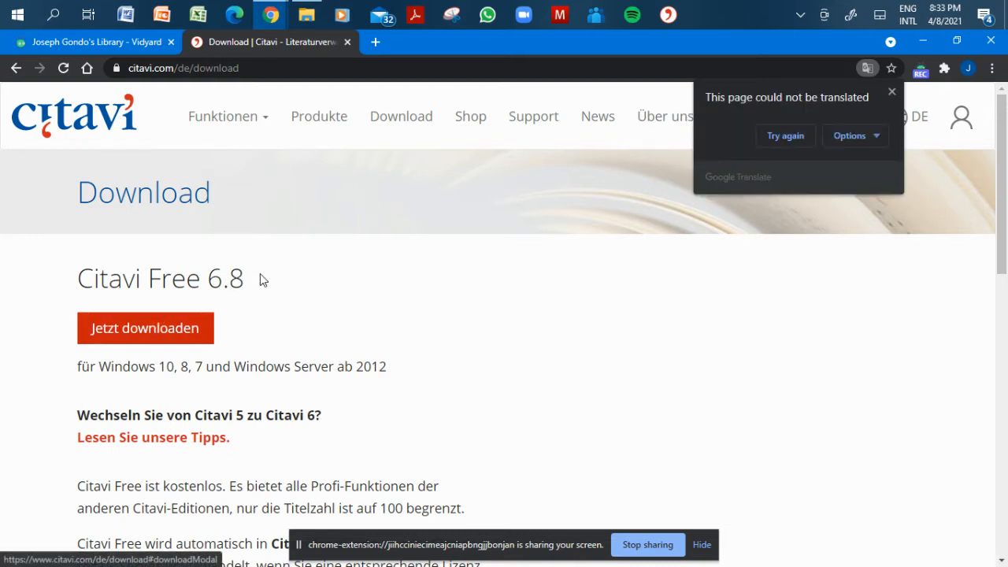
left_click(887, 92)
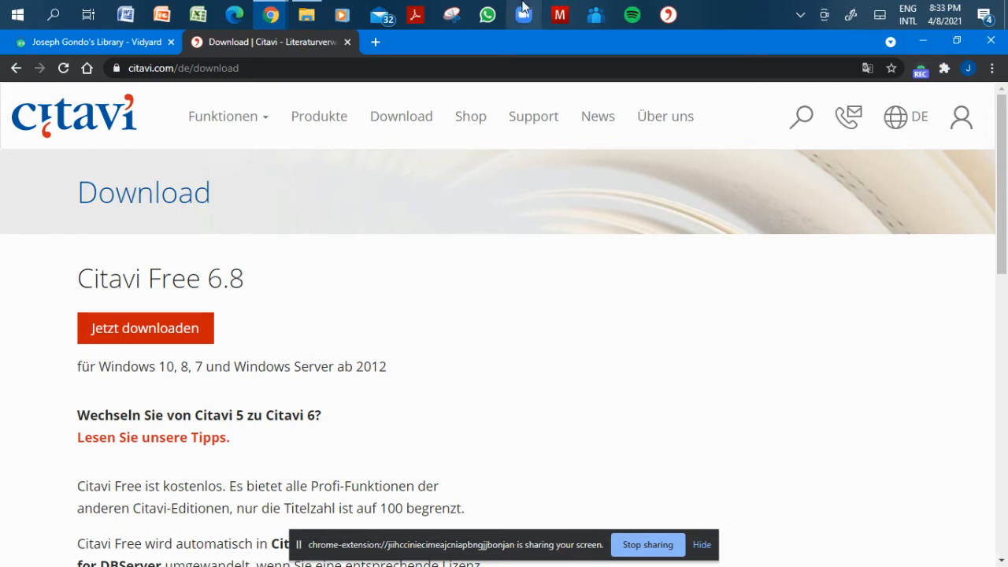
- Minimize the browser, launch Citavi 6 with its welcome screen maximized, and hide the screen-sharing notice
left_click(922, 42)
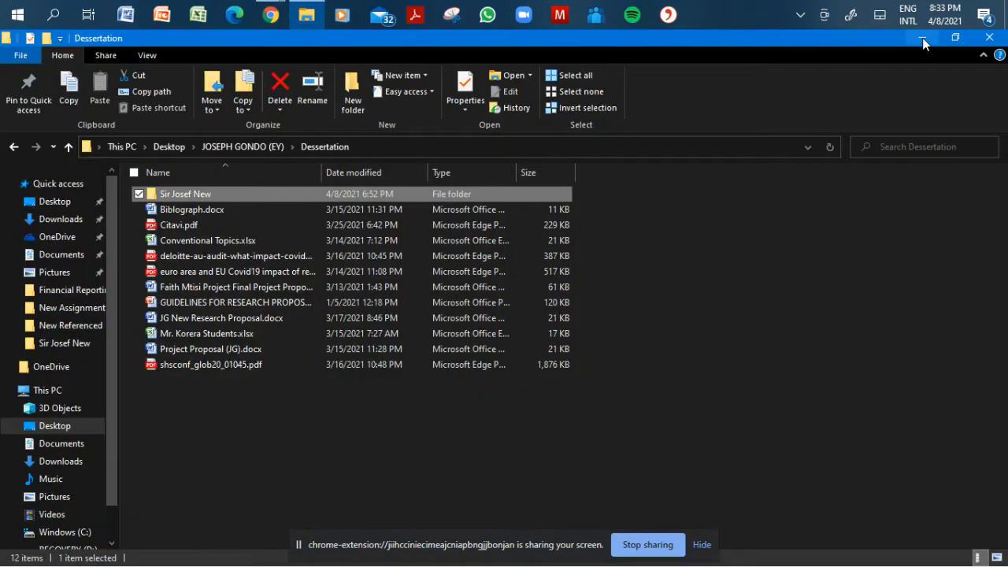
left_click(670, 15)
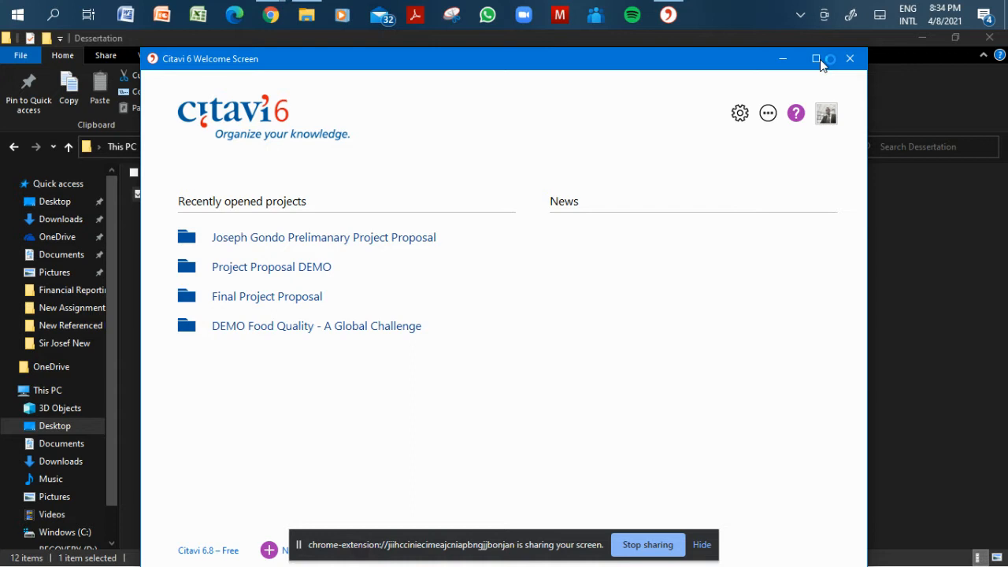
left_click(819, 60)
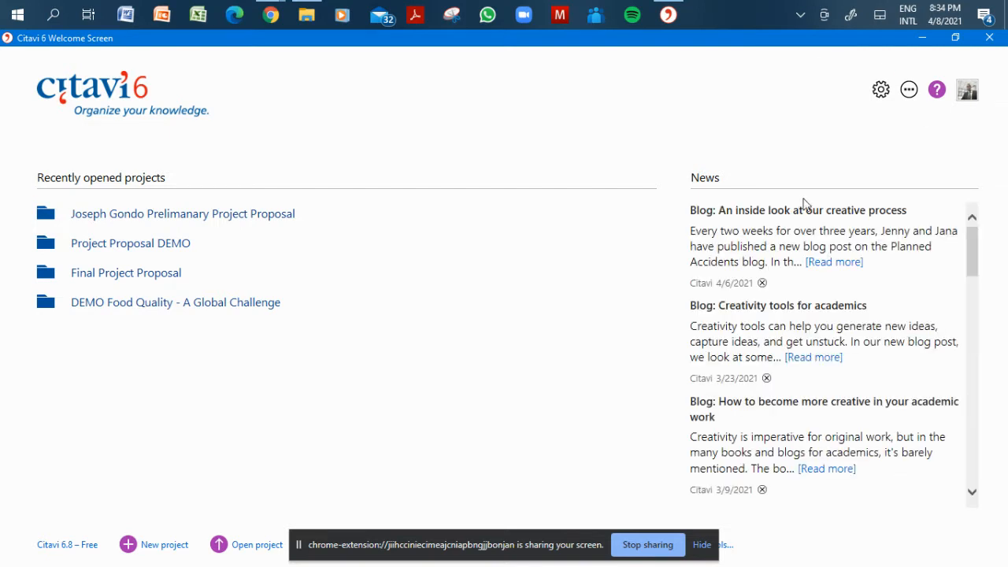
left_click(702, 545)
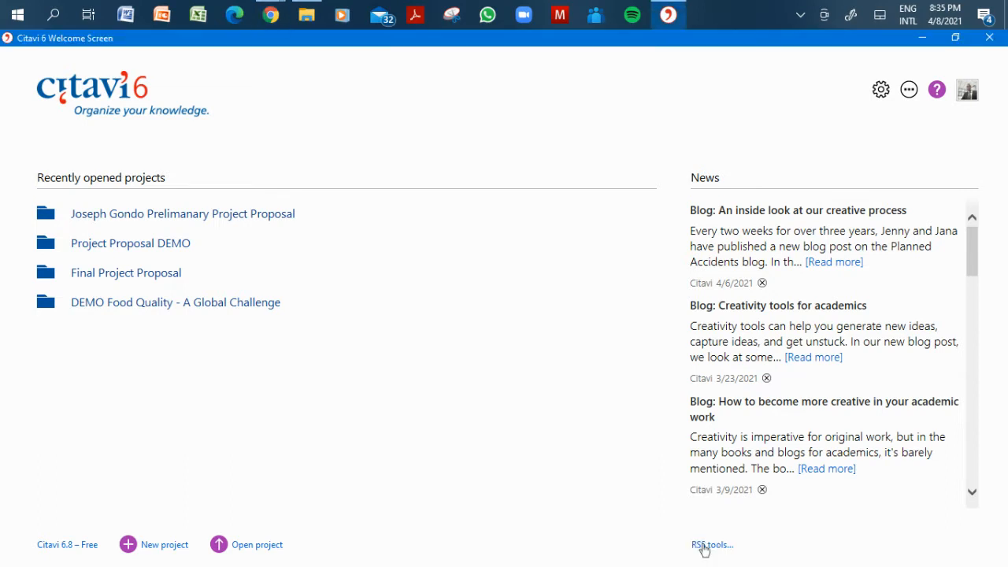
- Create a new local project named "Citavi DEMO (JG)" in the default folder
left_click(166, 547)
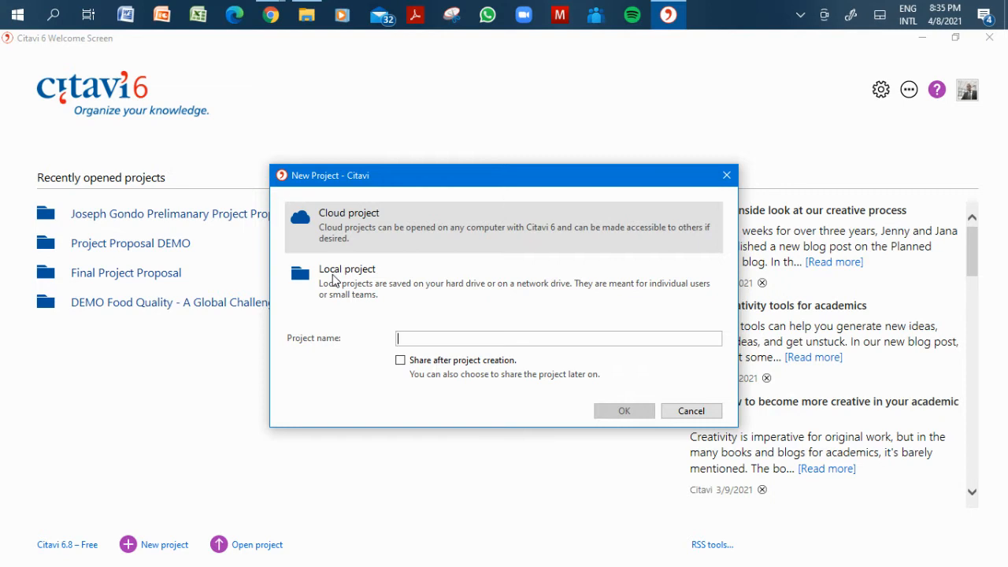
left_click(391, 288)
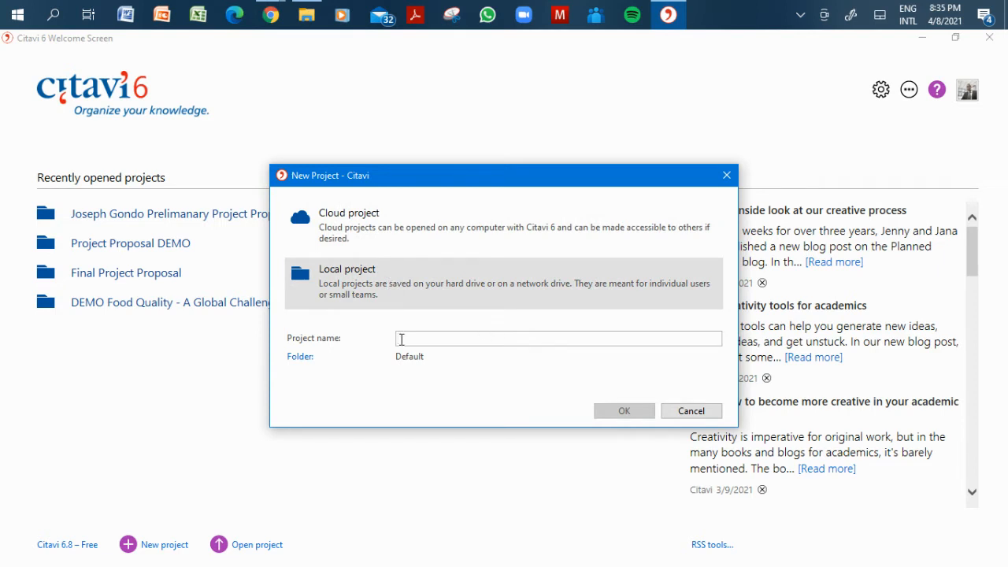
type("C")
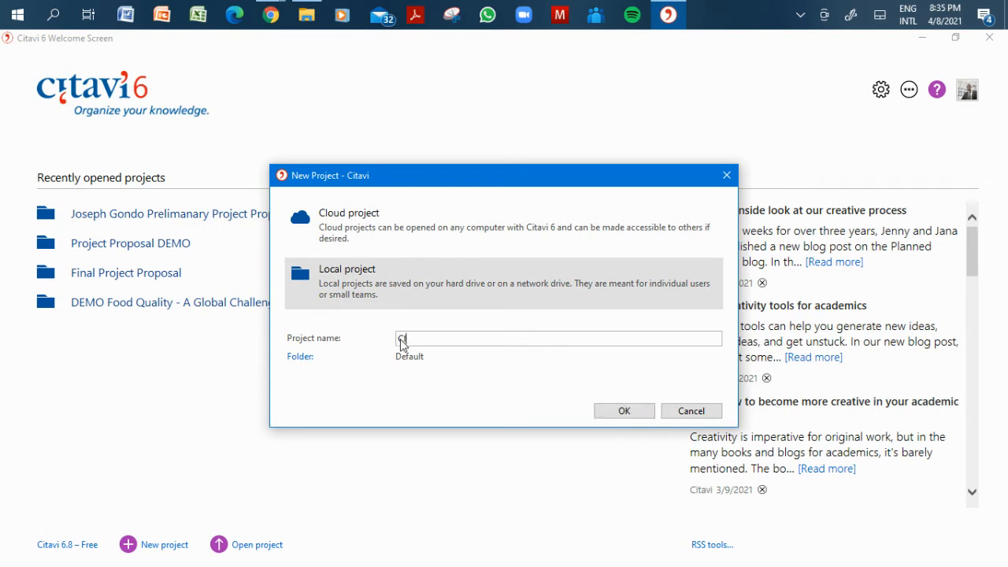
type("itavi DEMO")
type("(jg)")
key("BackSpace")
key("BackSpace")
key("BackSpace")
type("JG)")
left_click(639, 410)
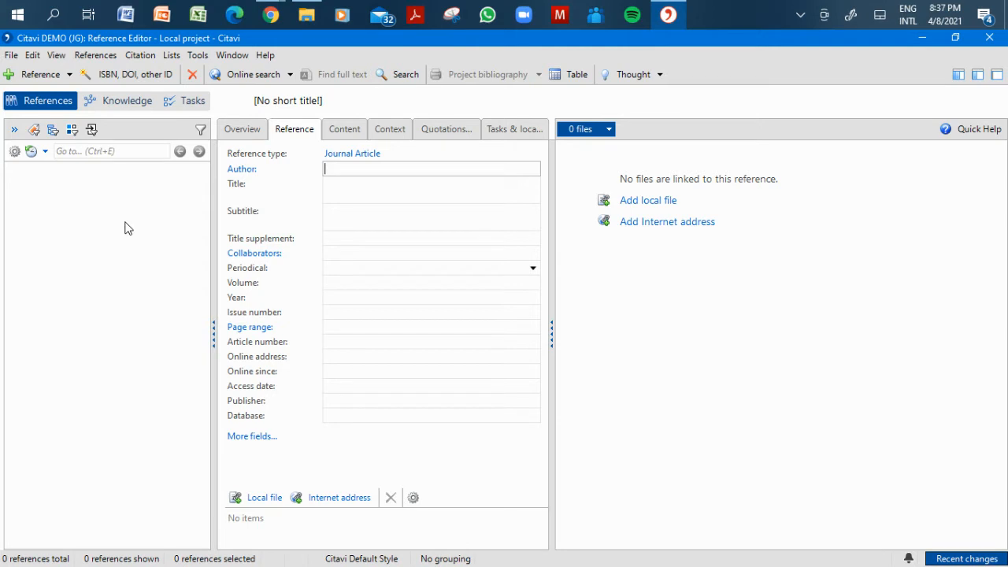
- Add a new reference of the type Book to the project
left_click(69, 75)
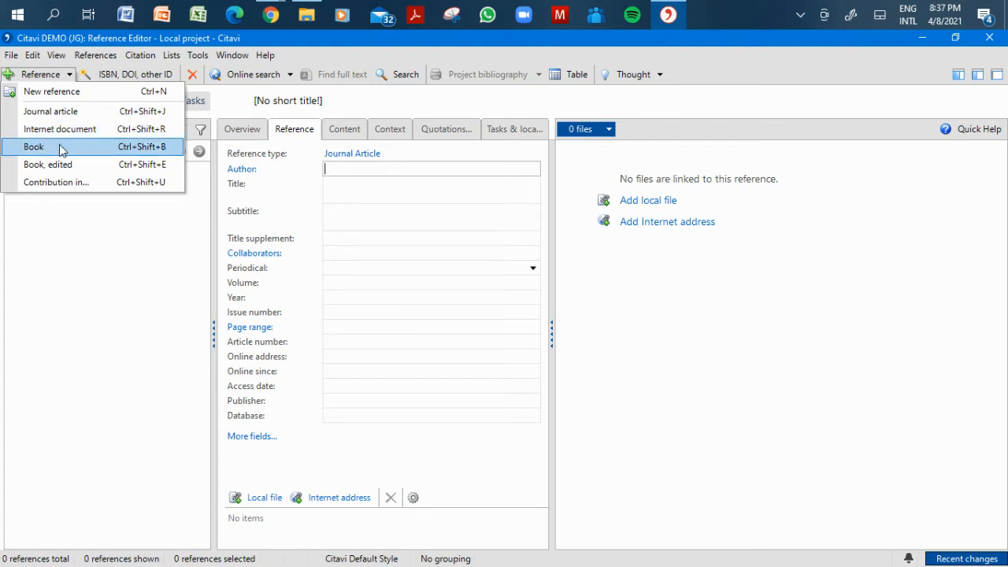
left_click(69, 97)
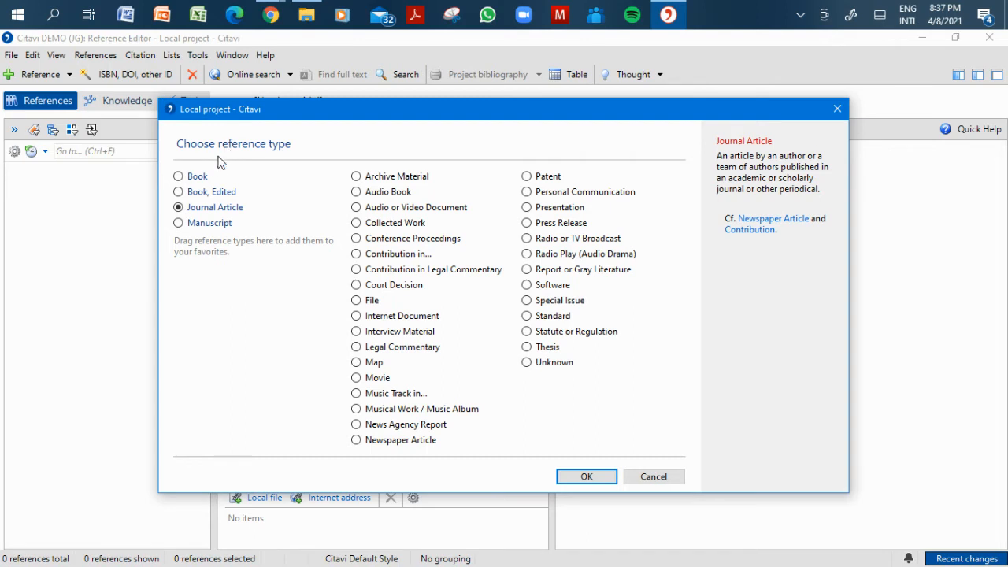
left_click(178, 177)
left_click(590, 475)
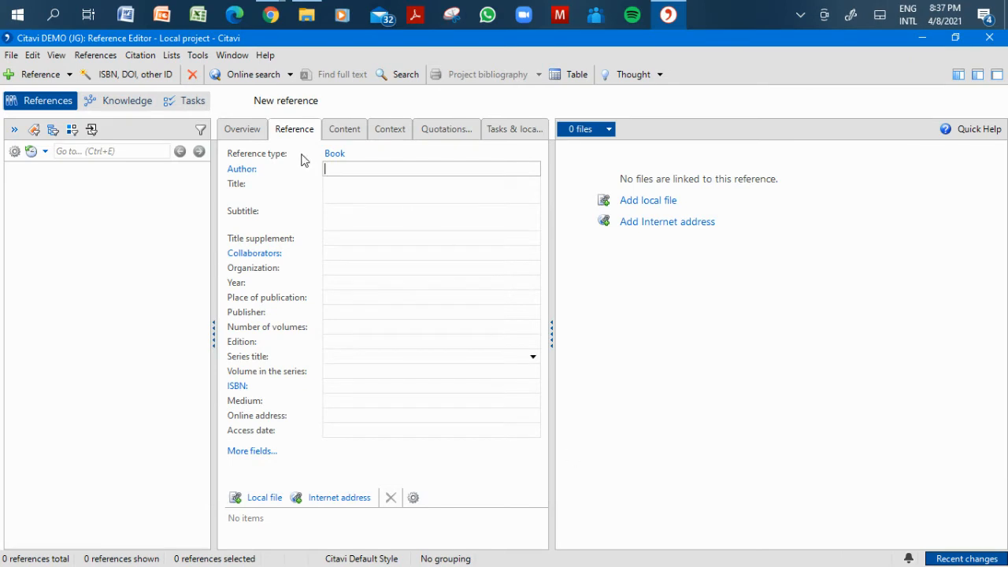
- Fill in the book reference with the author's name, the title "Covid 19" and the year 2021
type("Joseph")
left_click(341, 196)
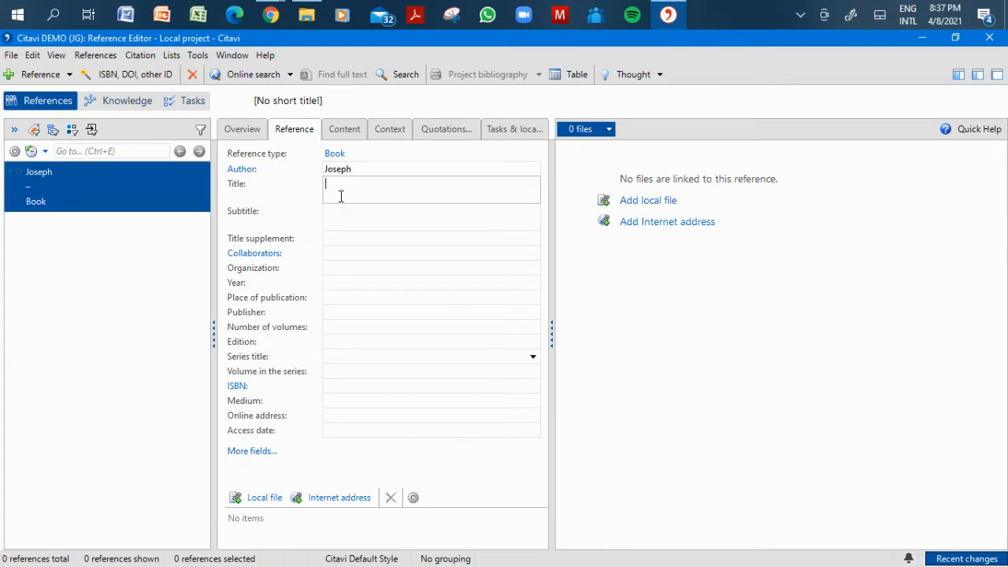
type("C")
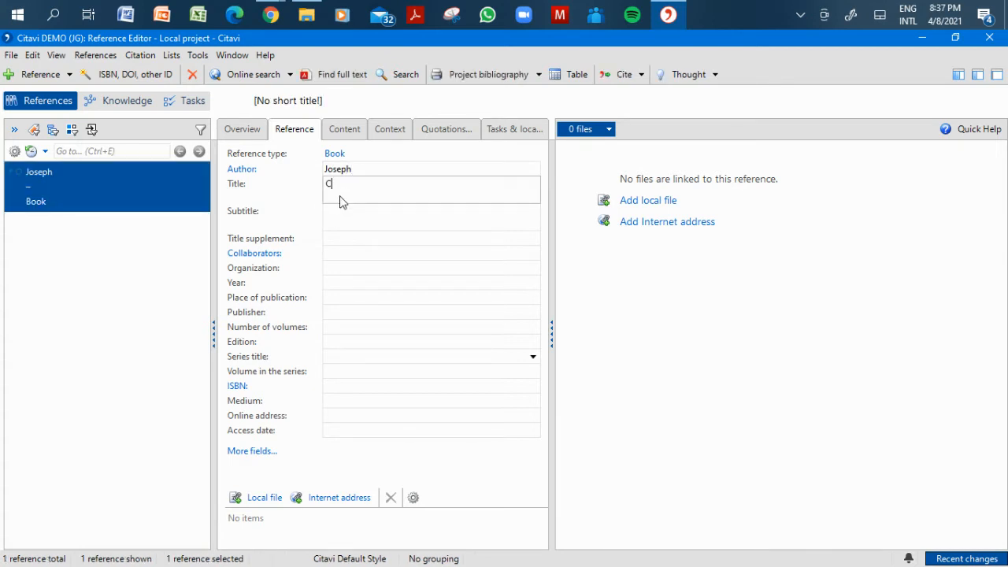
type("ovid 19")
left_click(343, 282)
type("2021")
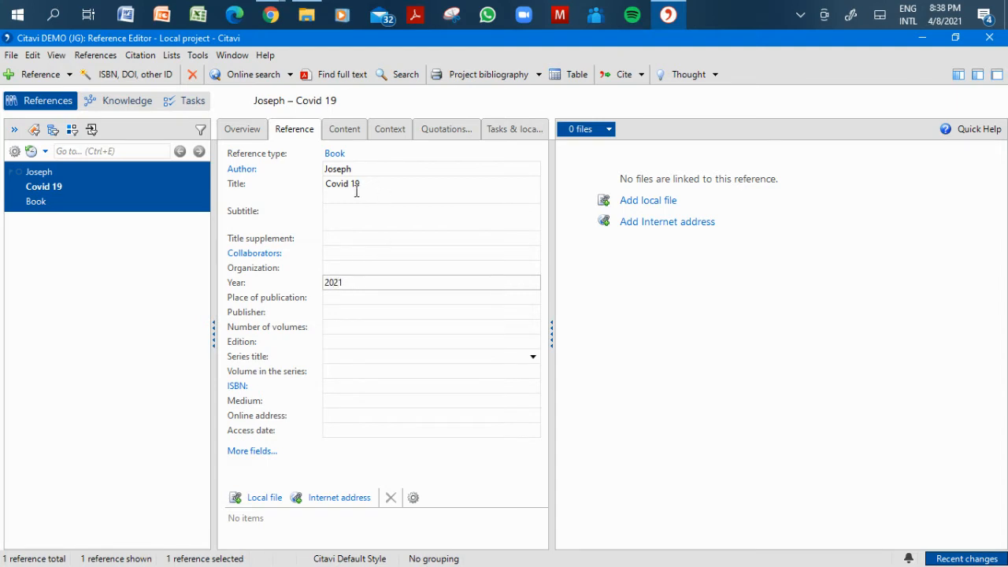
- Extend the book's title to "The Impact of Covid 19 on Going Concern"
left_click(327, 186)
key("Tab")
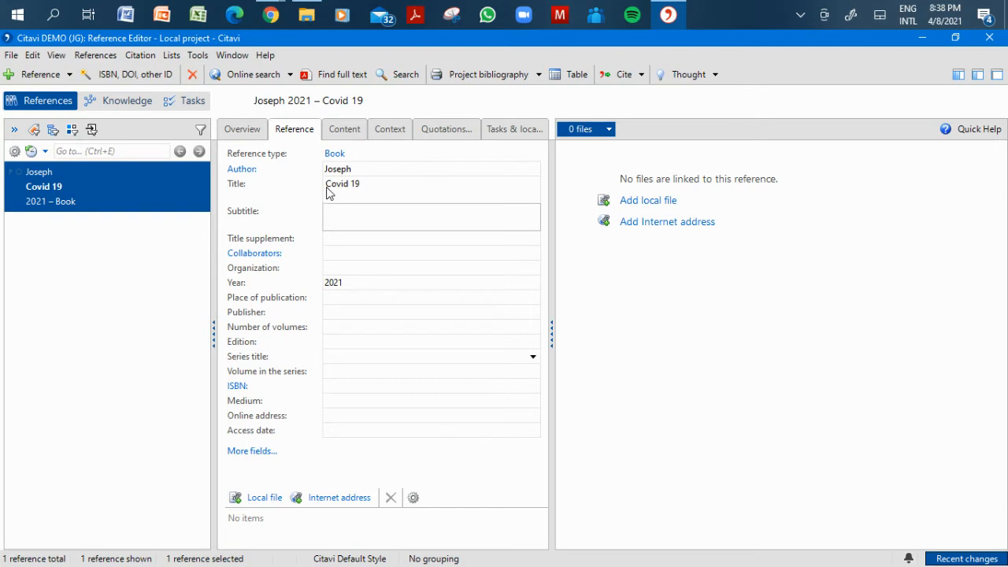
left_click(326, 185)
type("The Im")
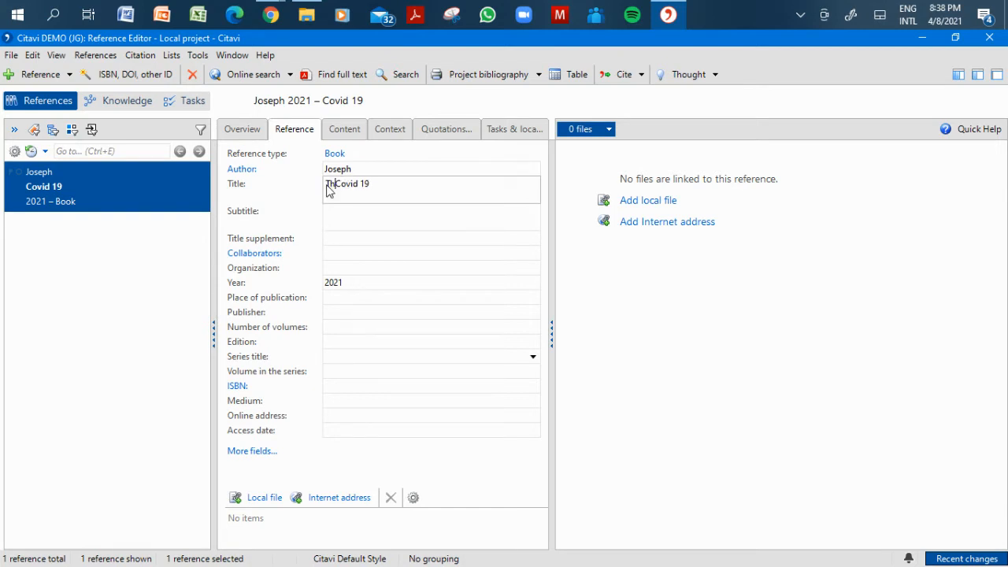
type("pact of")
left_click(419, 188)
type("on Going Conce")
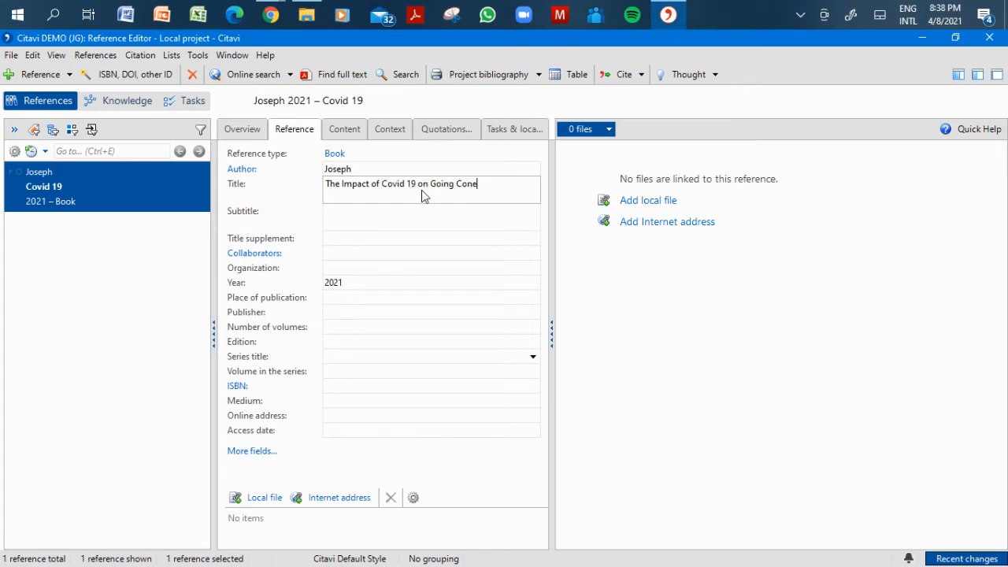
key("BackSpace")
key("BackSpace")
type("cern")
left_click(381, 240)
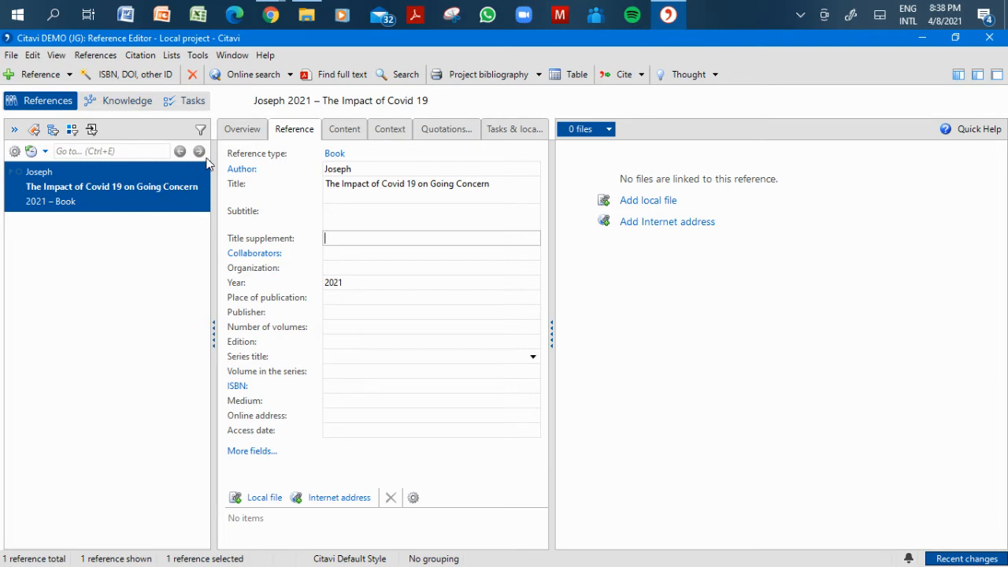
left_click(69, 74)
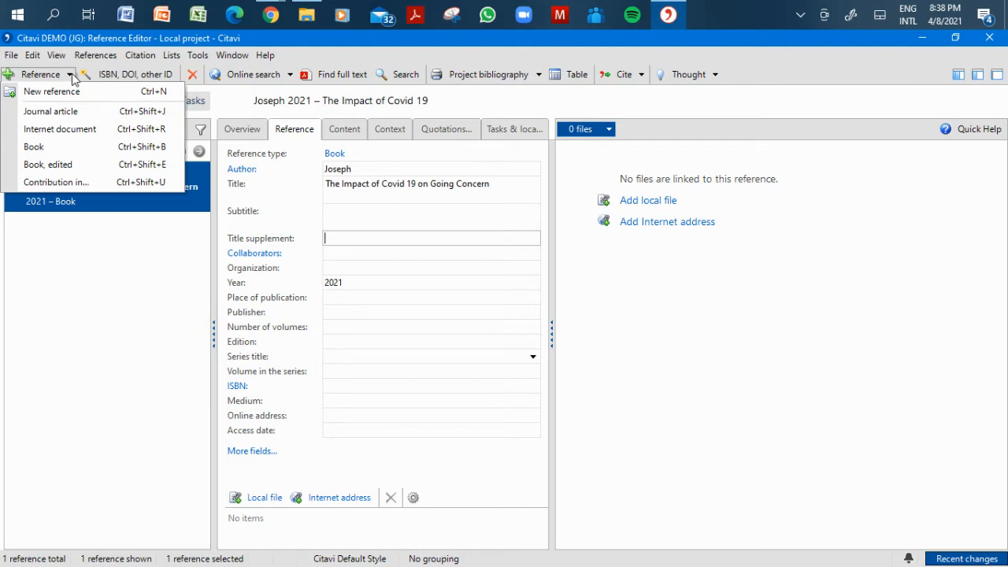
left_click(84, 311)
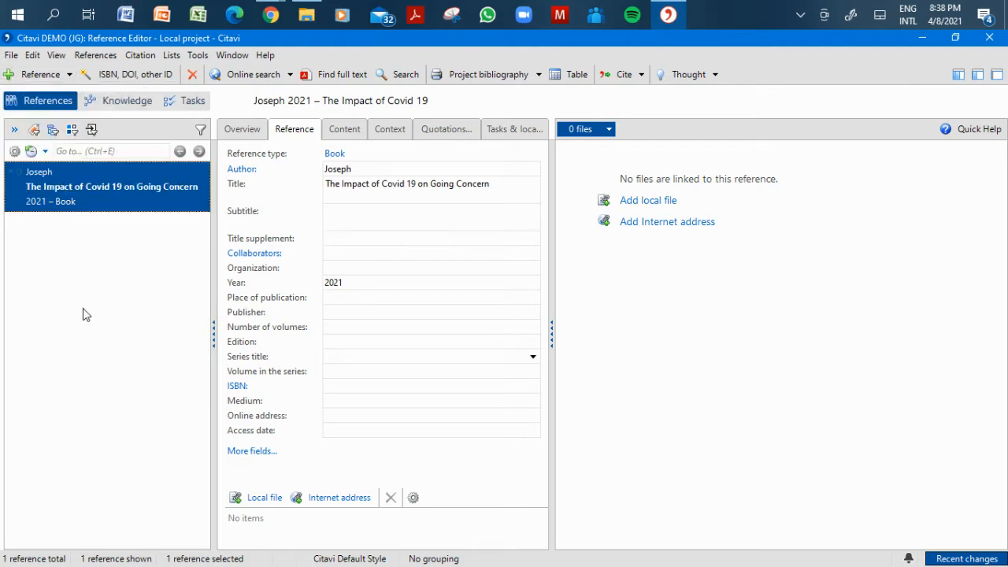
- Import shsconf_glob20_01045.pdf from the Dessertation folder into the Citavi project's reference list as a new reference
left_click(309, 15)
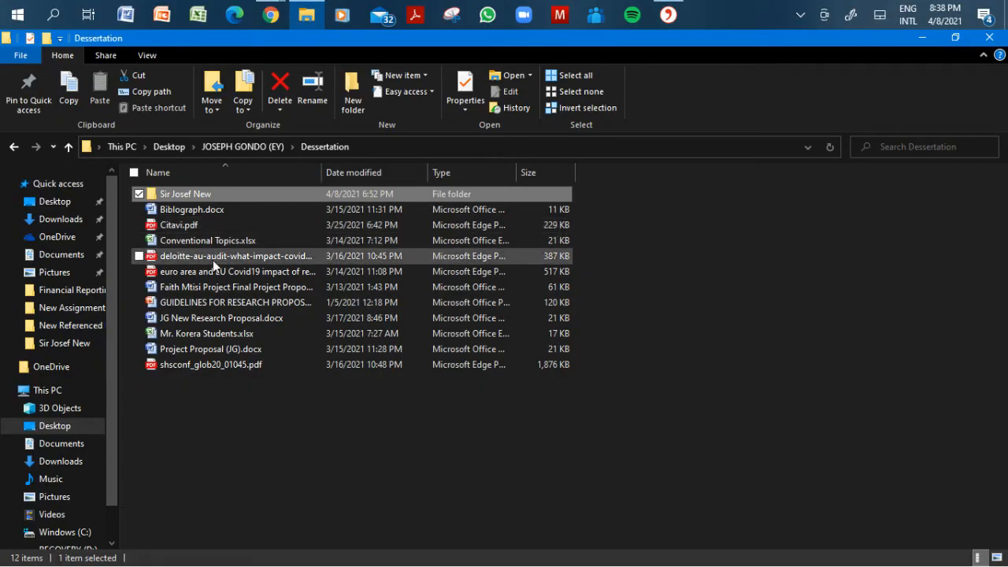
left_click(203, 363)
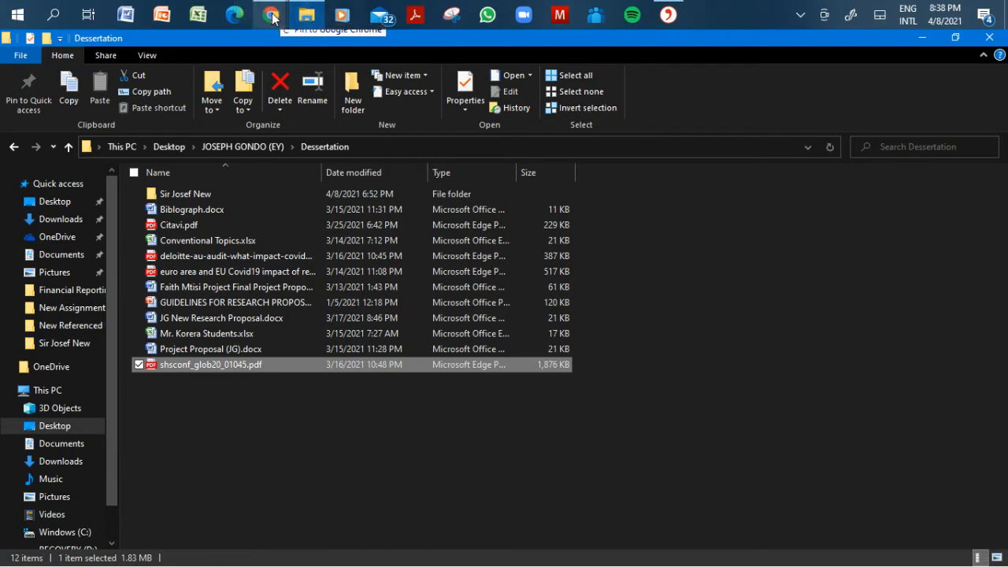
mouse_move(274, 17)
left_click(668, 14)
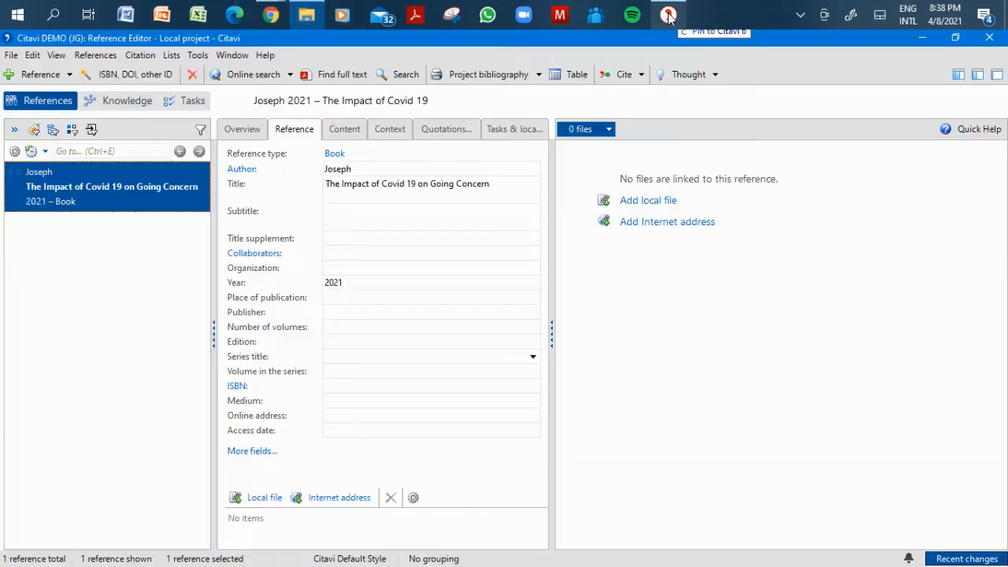
left_click_drag(668, 15, 66, 353)
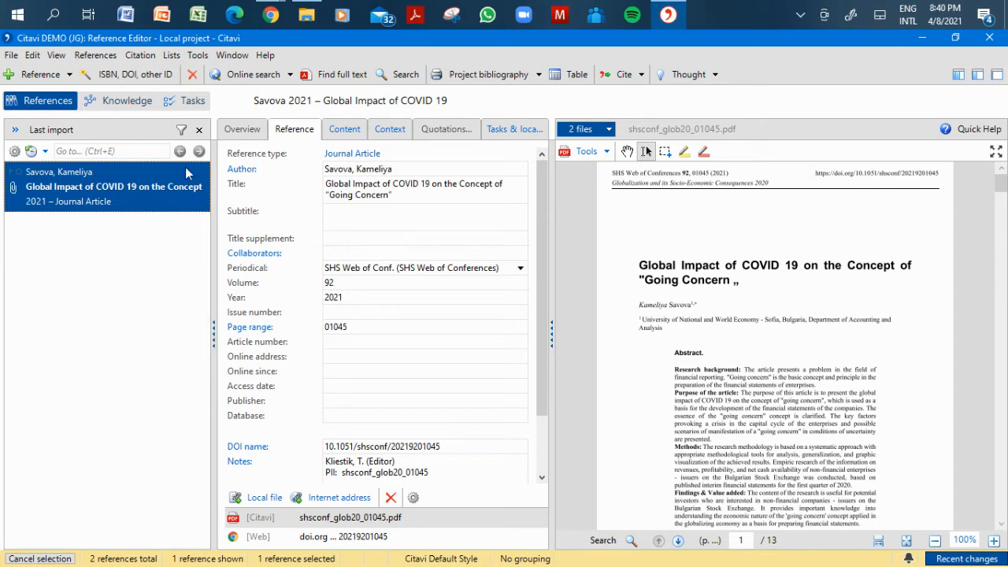
- Switch to Microsoft Edge and open the bookmarked WHO page on the definition of Covid
left_click(68, 75)
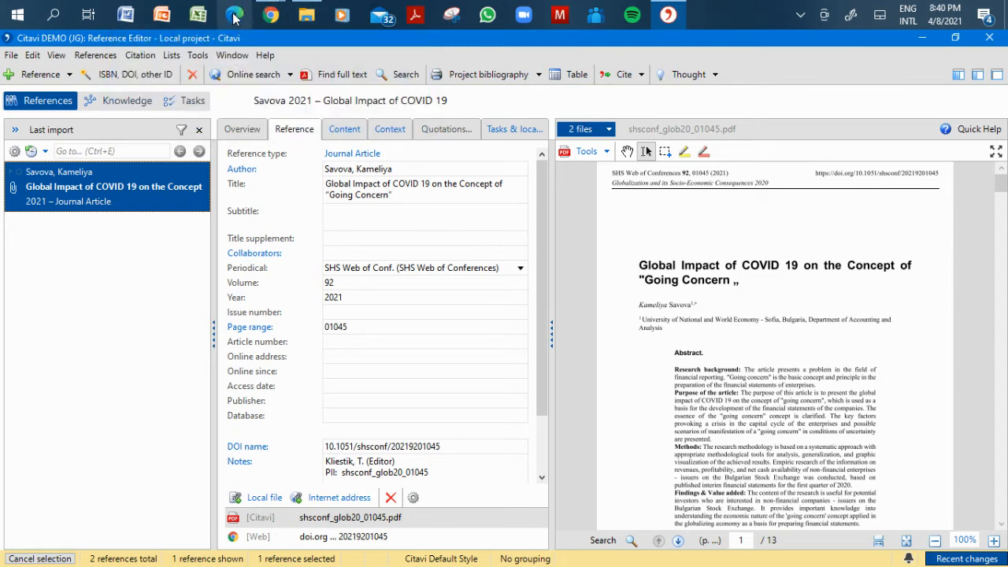
left_click(234, 16)
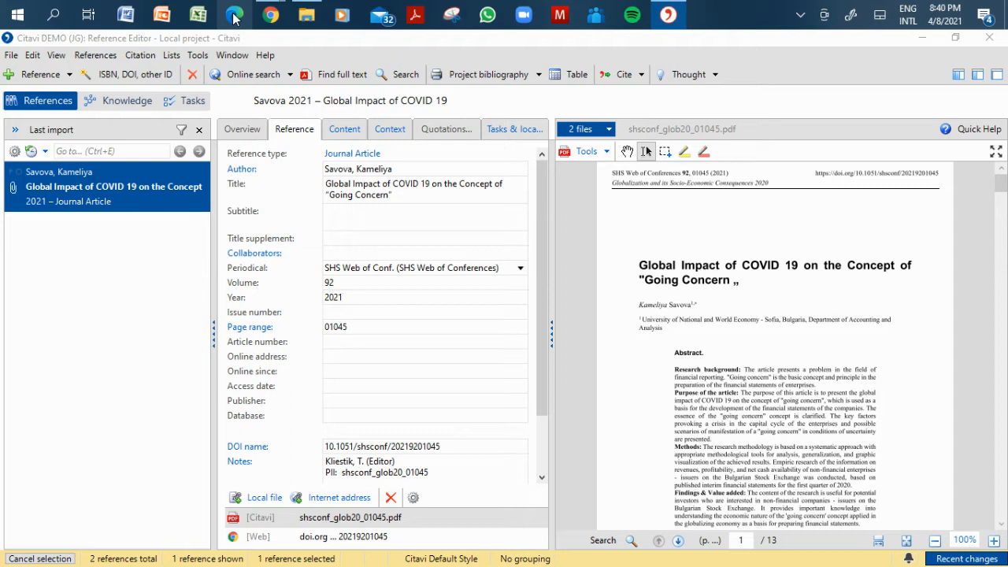
left_click(234, 16)
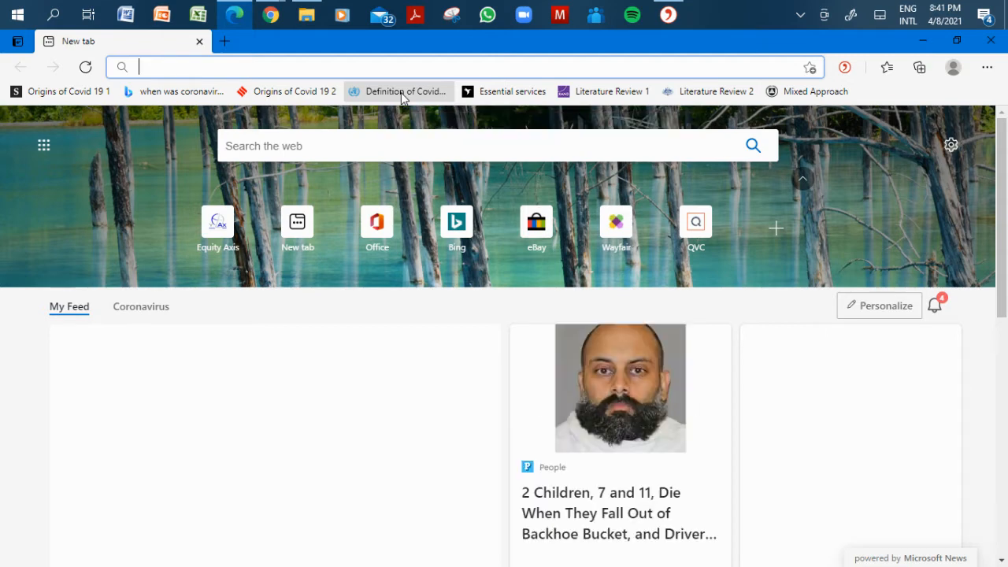
left_click(401, 92)
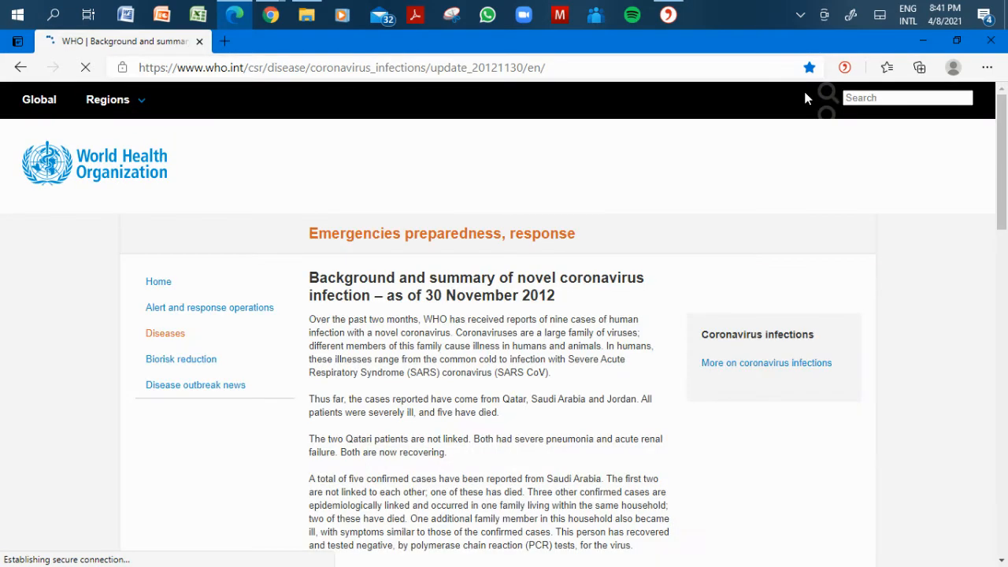
mouse_move(1003, 114)
left_mouse_down()
mouse_move(1003, 205)
mouse_move(1006, 111)
left_mouse_up()
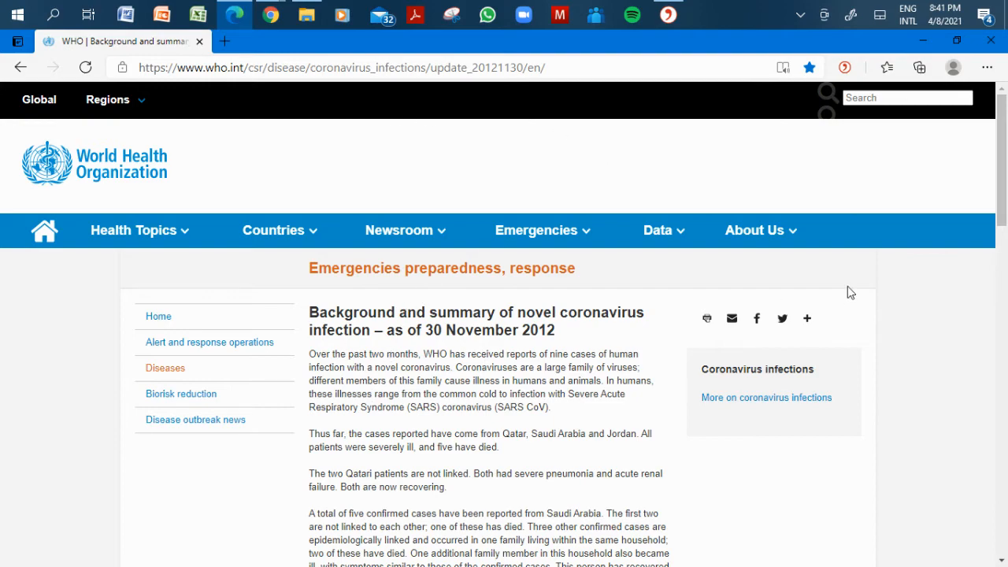
left_click_drag(1005, 190, 981, 143)
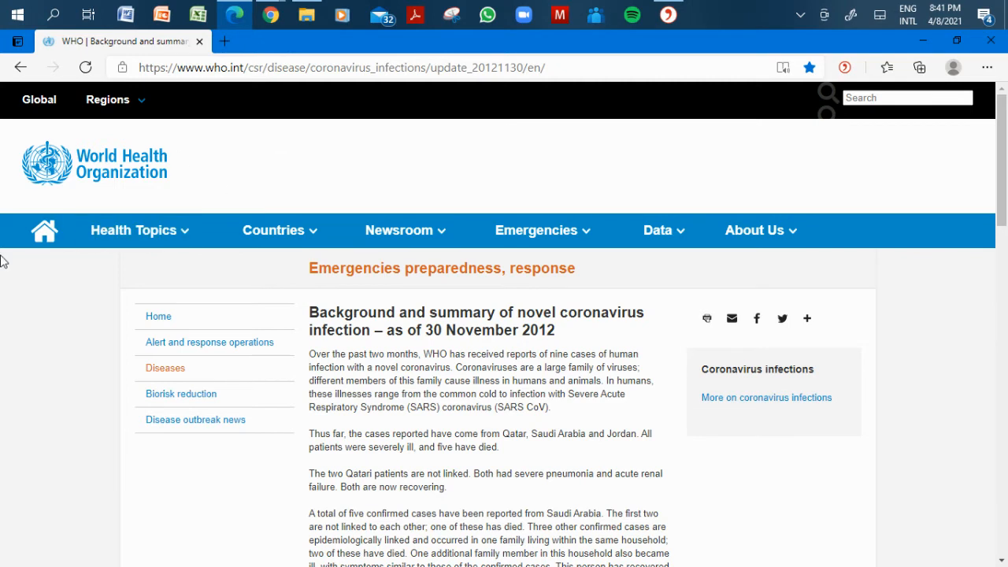
- Add the WHO coronavirus webpage as a reference to the current desktop project with Citavi Picker, then view it in Citavi
left_click(846, 72)
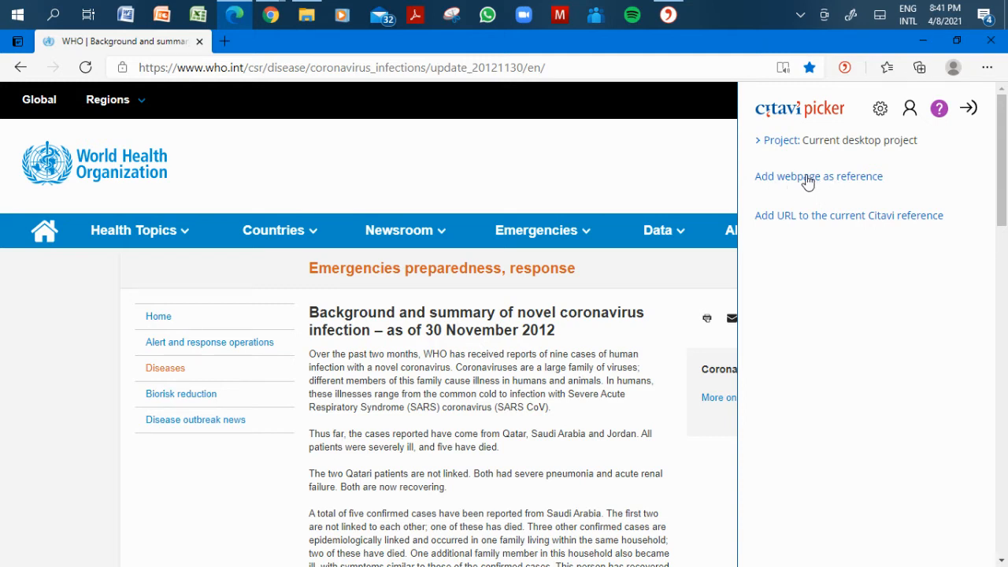
left_click(807, 182)
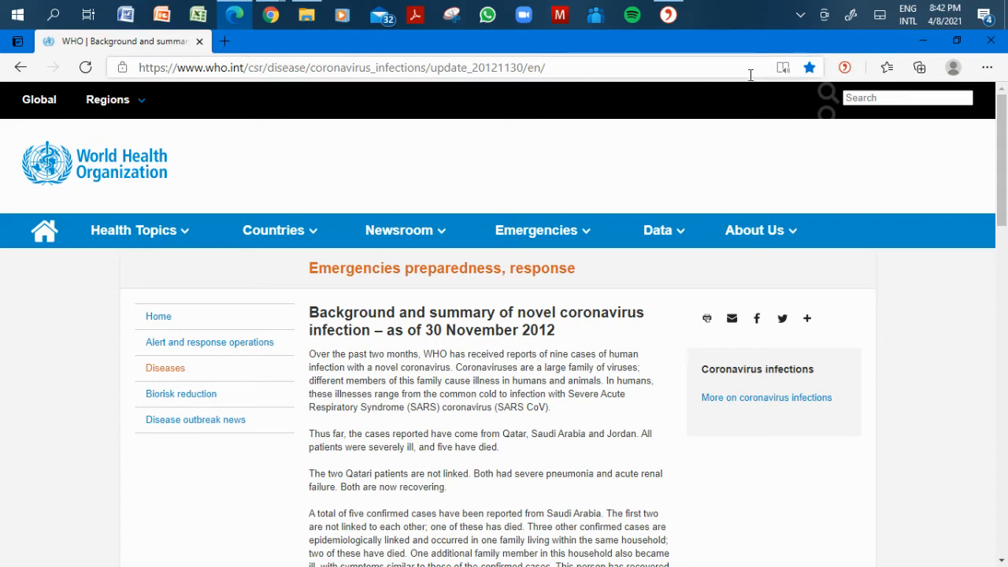
left_click(676, 9)
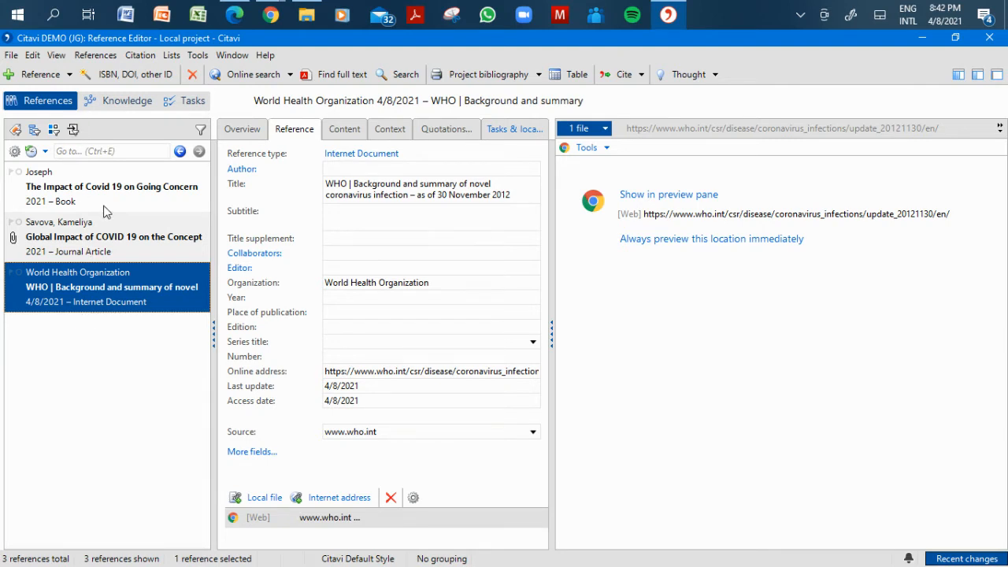
- Return to Edge, open the bookmarked Essential services article in a new tab and skim through it
left_click(236, 17)
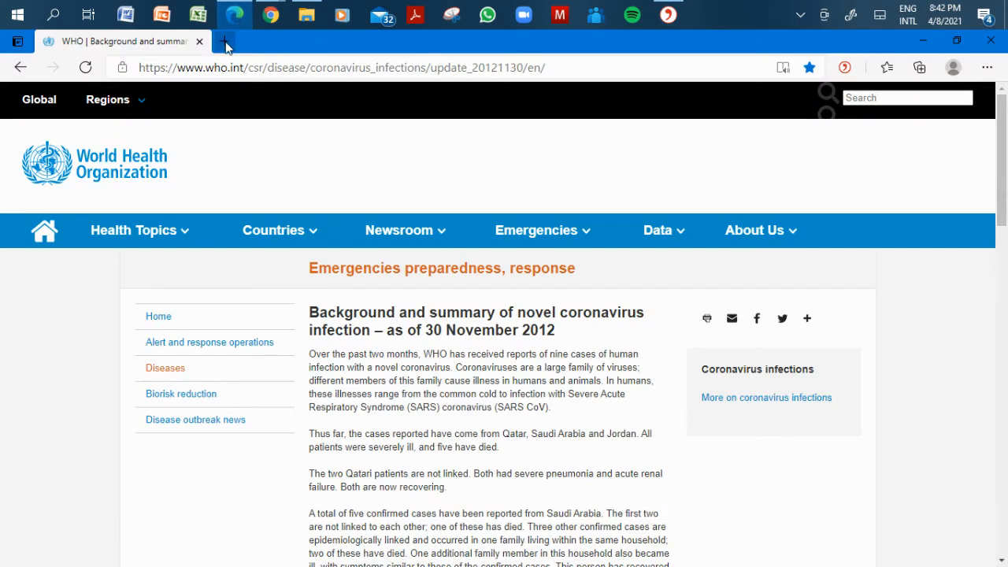
left_click(225, 42)
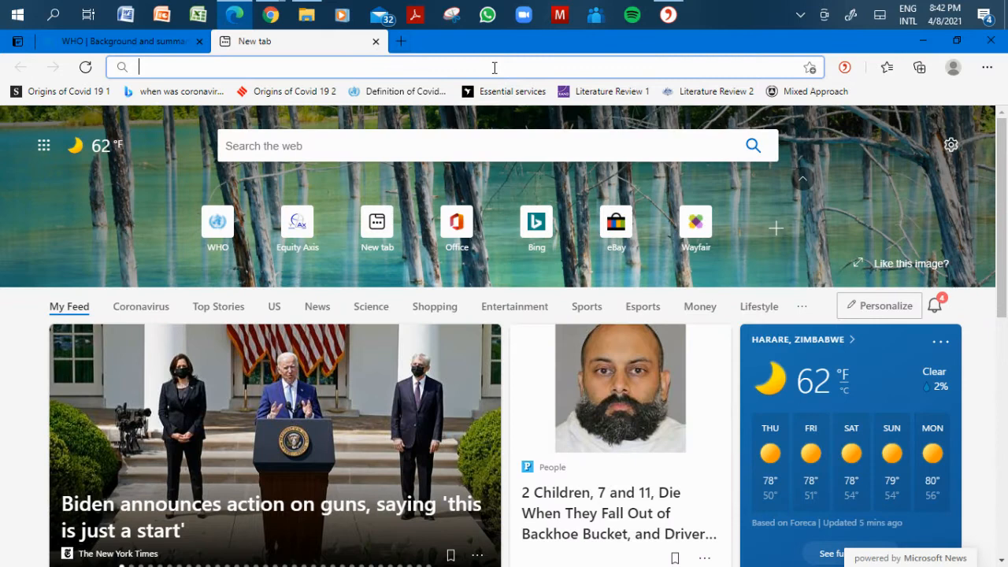
left_click(526, 92)
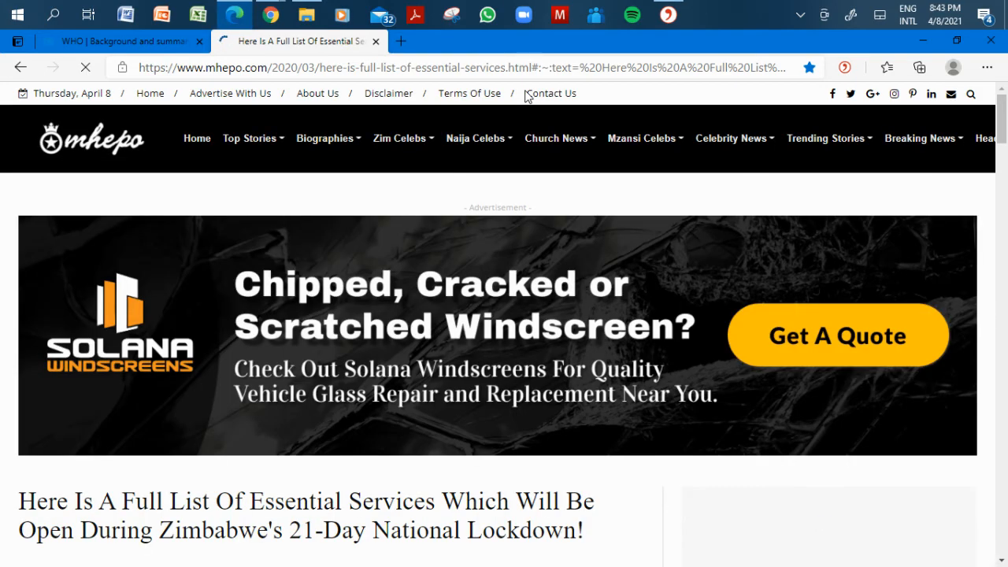
scroll(526, 92, "down", 6)
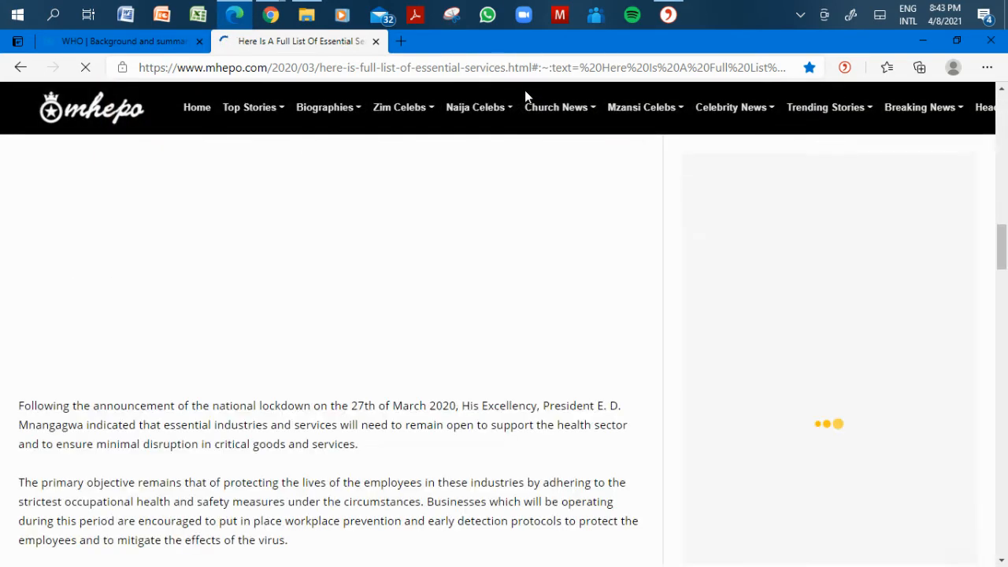
scroll(525, 93, "down", 10)
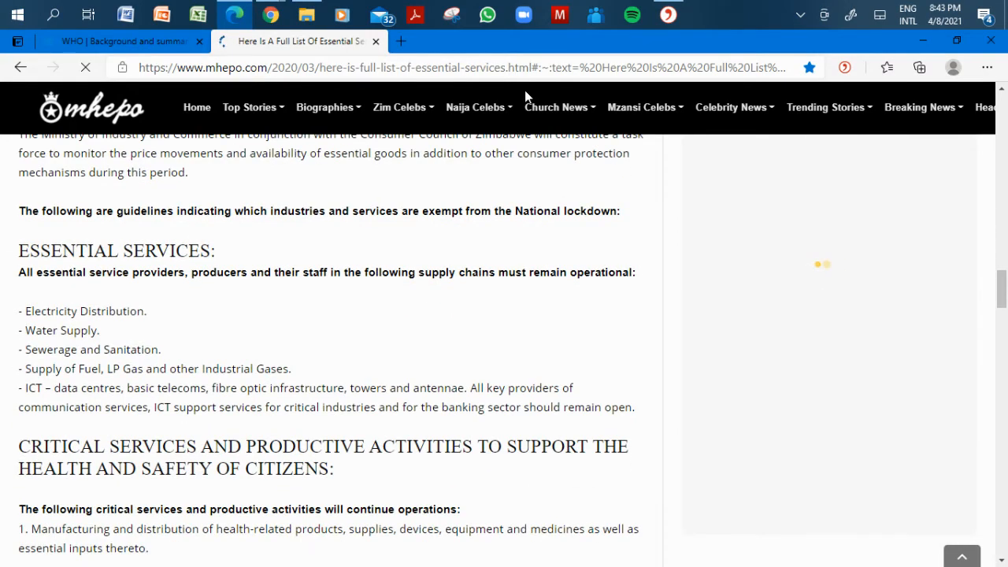
scroll(525, 92, "down", 4)
scroll(525, 92, "up", 7)
scroll(525, 90, "up", 10)
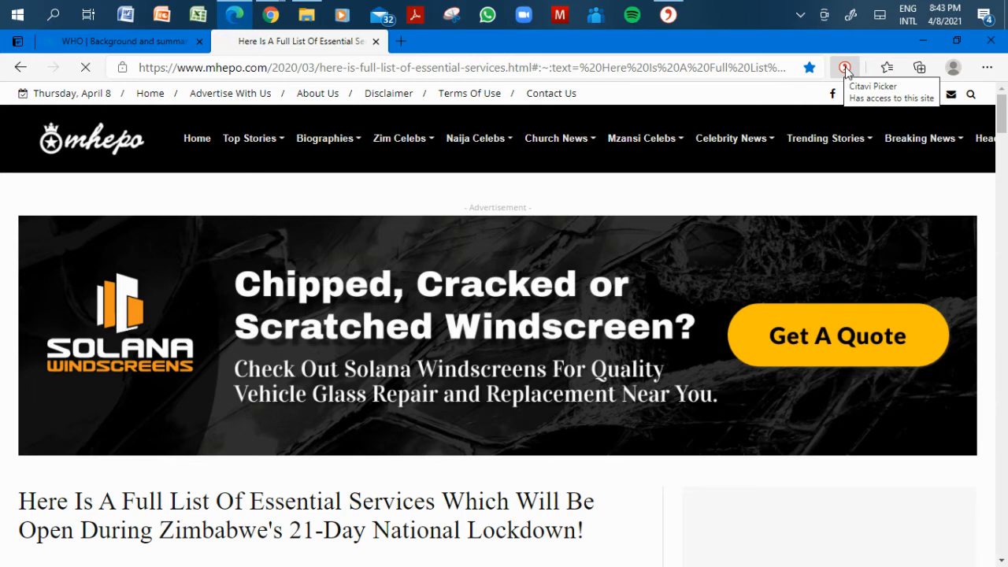
- Add the essential services webpage as a reference with Citavi Picker and switch to Citavi to view it
left_click(845, 69)
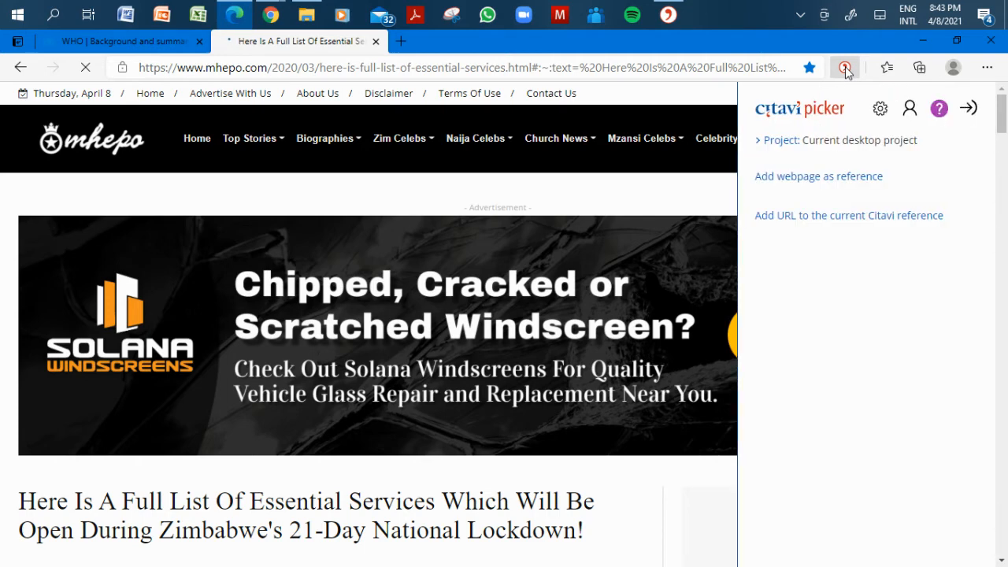
left_click(816, 178)
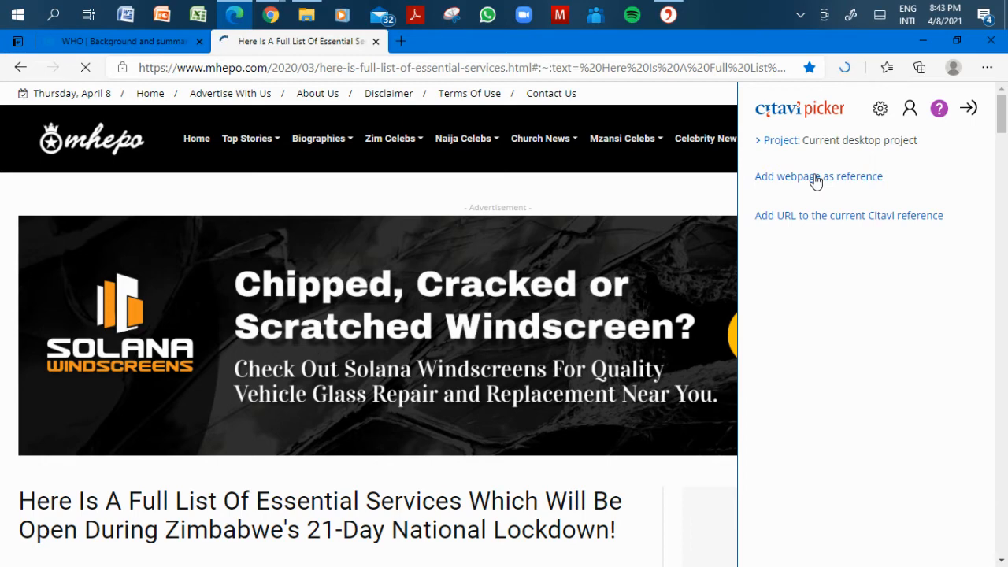
left_click(816, 178)
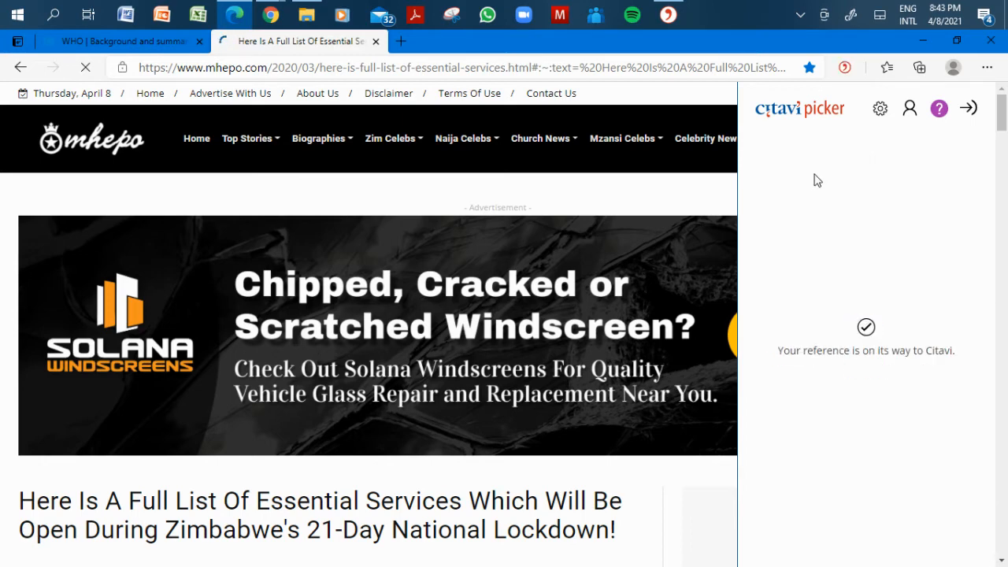
left_click(666, 14)
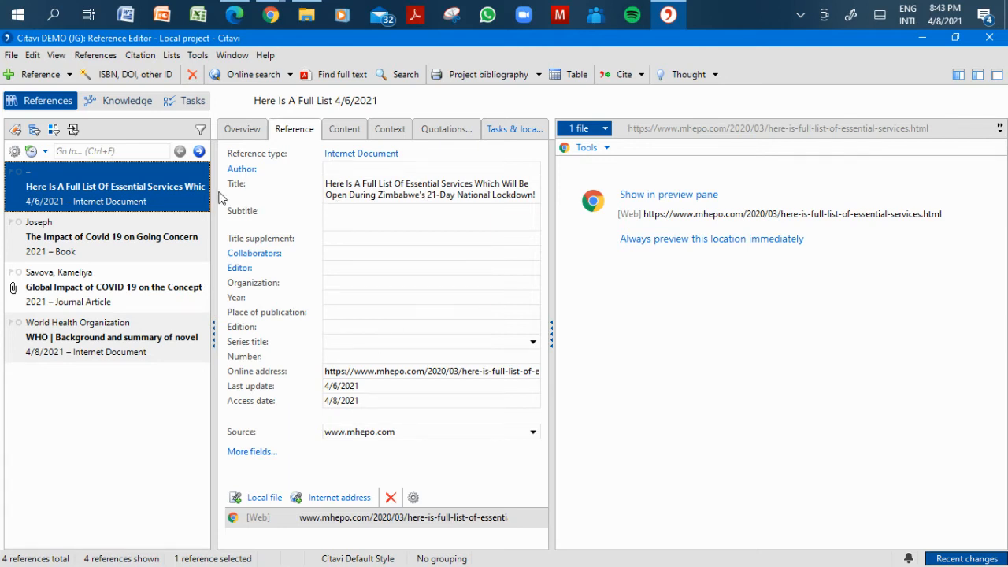
- In Edge, search for "edcom placed under business rescue" and open the BusinessTech article on Edcon entering business rescue
left_click(235, 9)
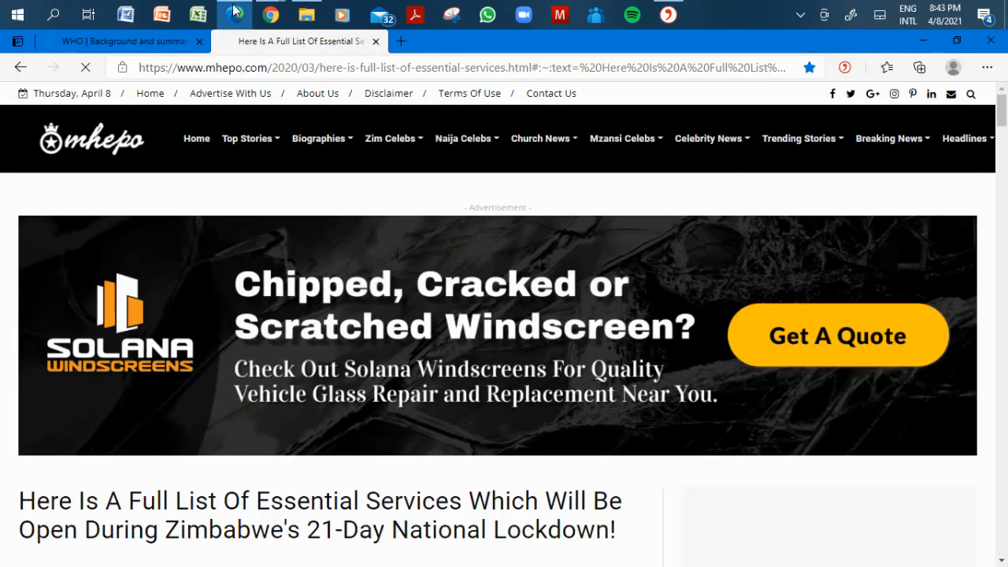
left_click(265, 71)
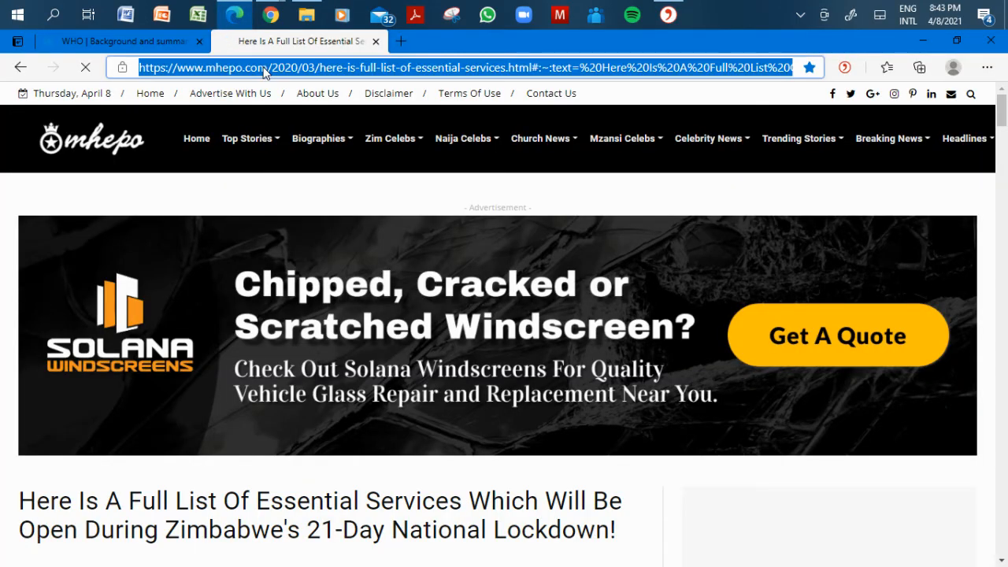
type("Edcome")
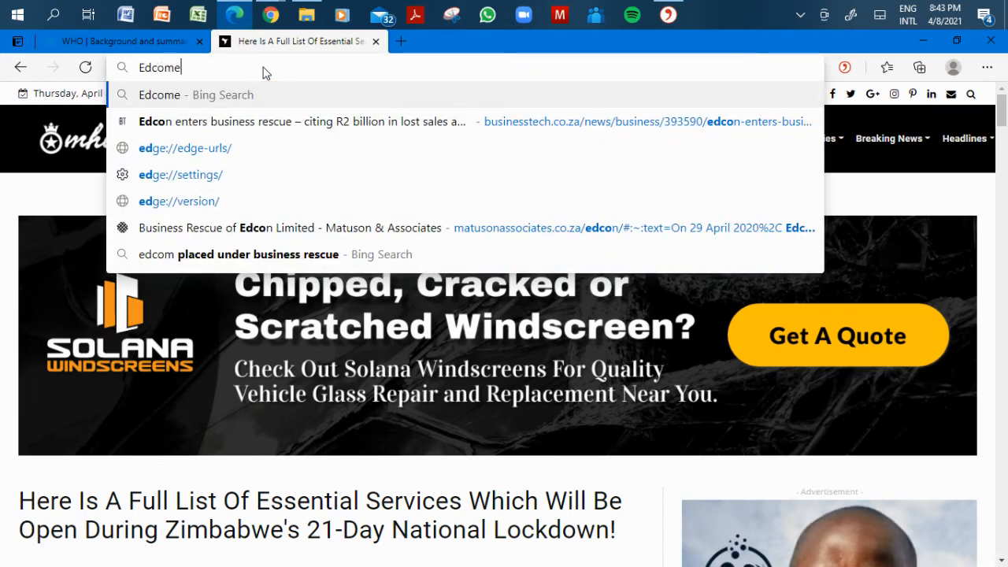
key("BackSpace")
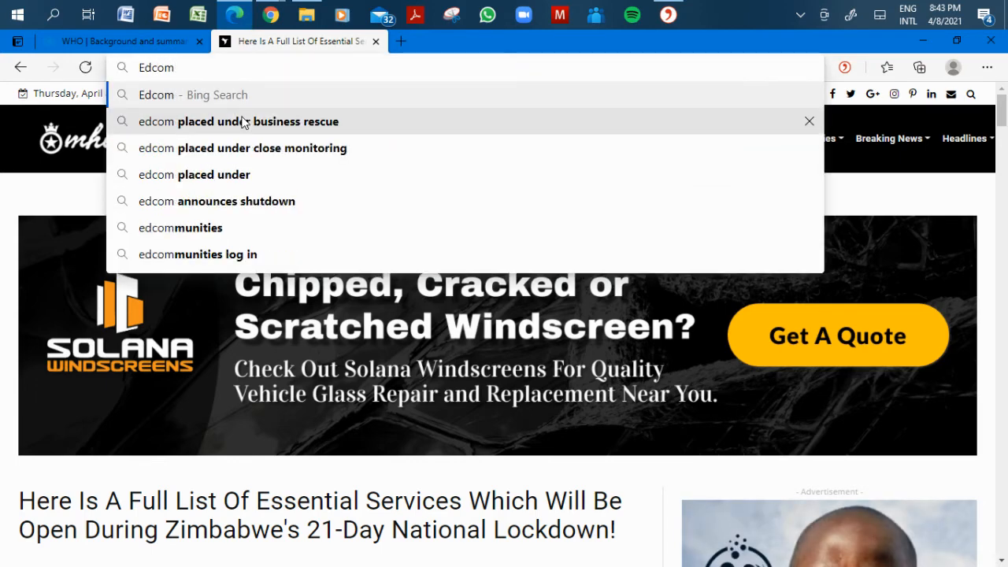
left_click(244, 122)
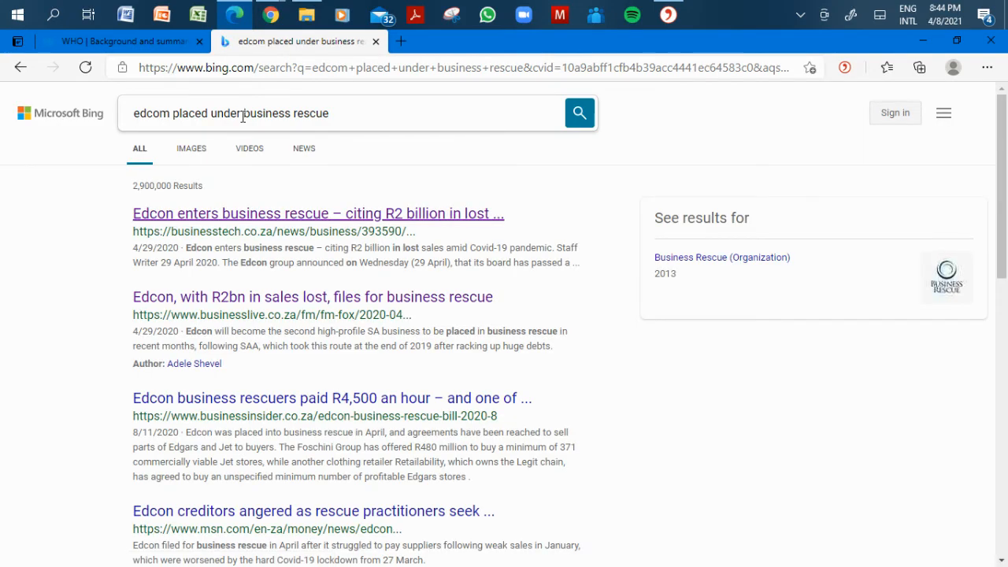
left_click(268, 213)
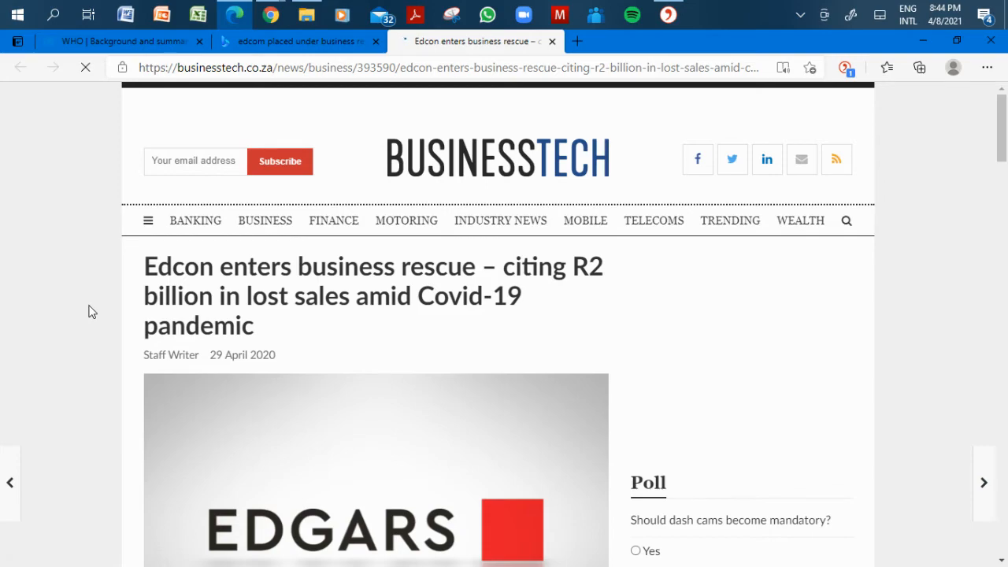
scroll(88, 312, "down", 6)
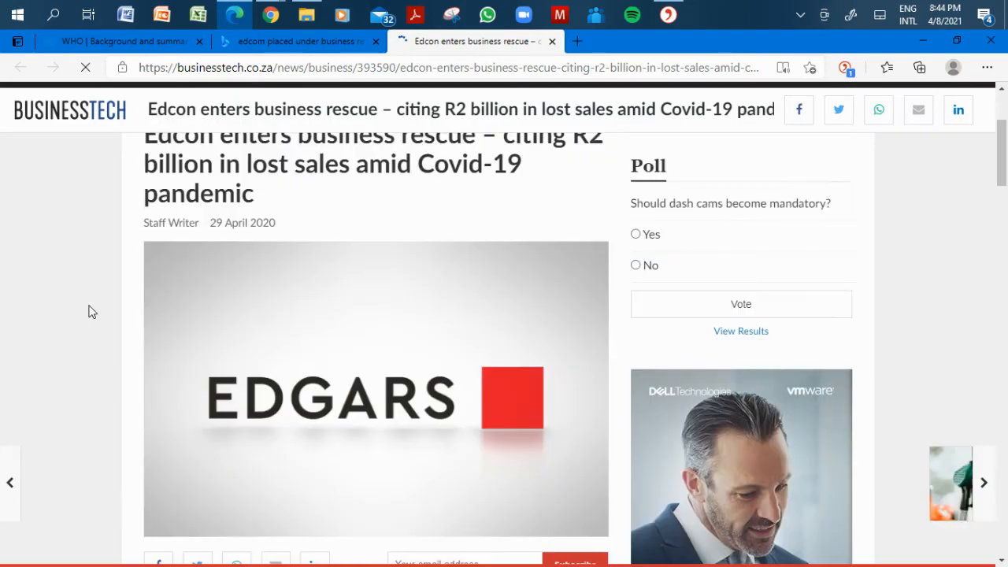
scroll(88, 312, "down", 6)
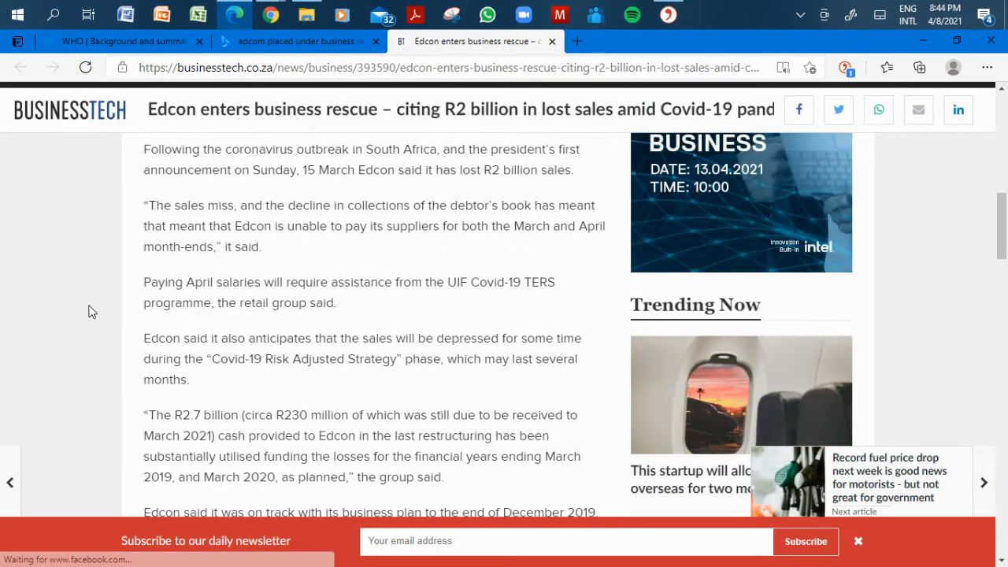
scroll(88, 312, "up", 12)
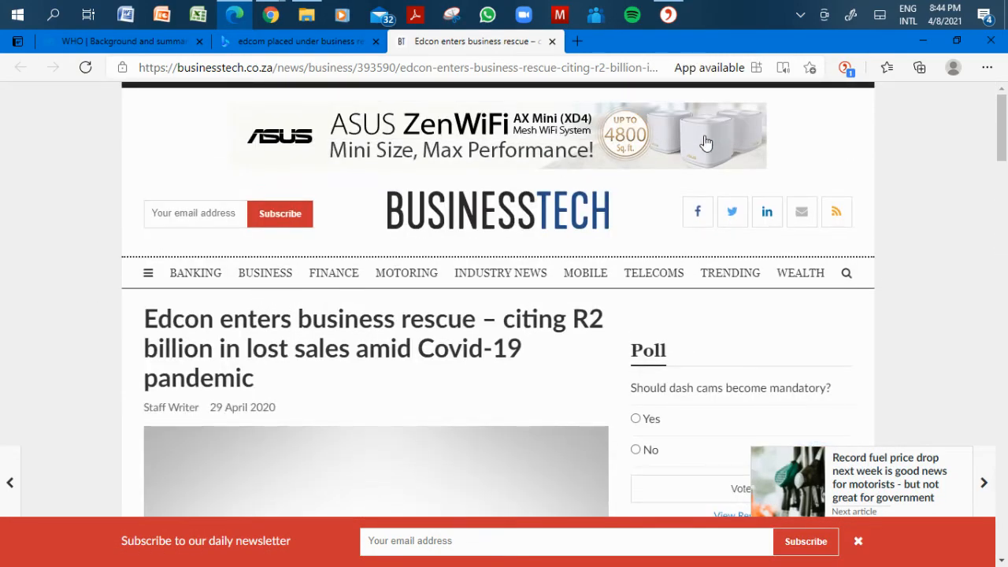
- Add the Edcon article with a PDF copy to the project through Citavi Picker and check its entry in Citavi
left_click(847, 69)
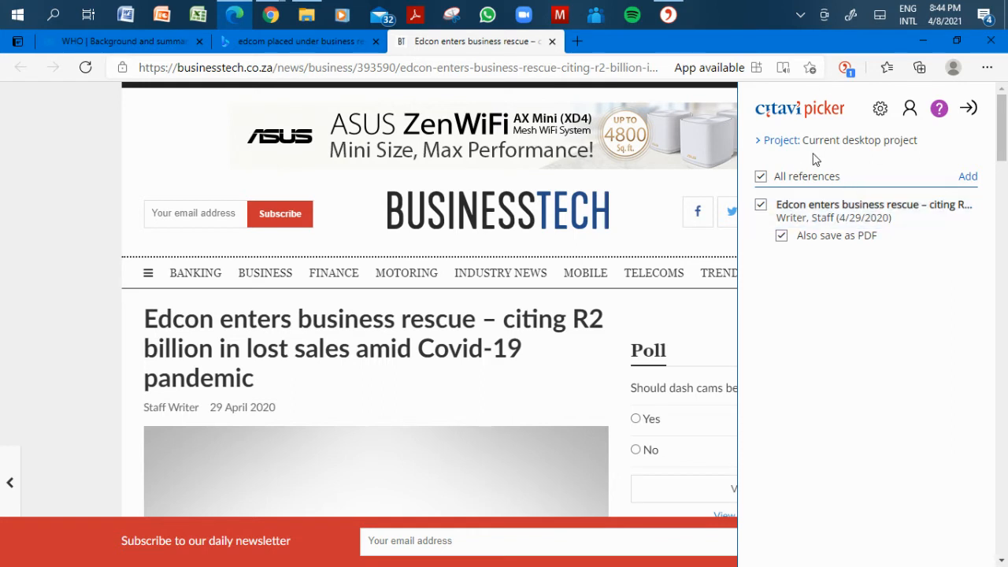
left_click(967, 178)
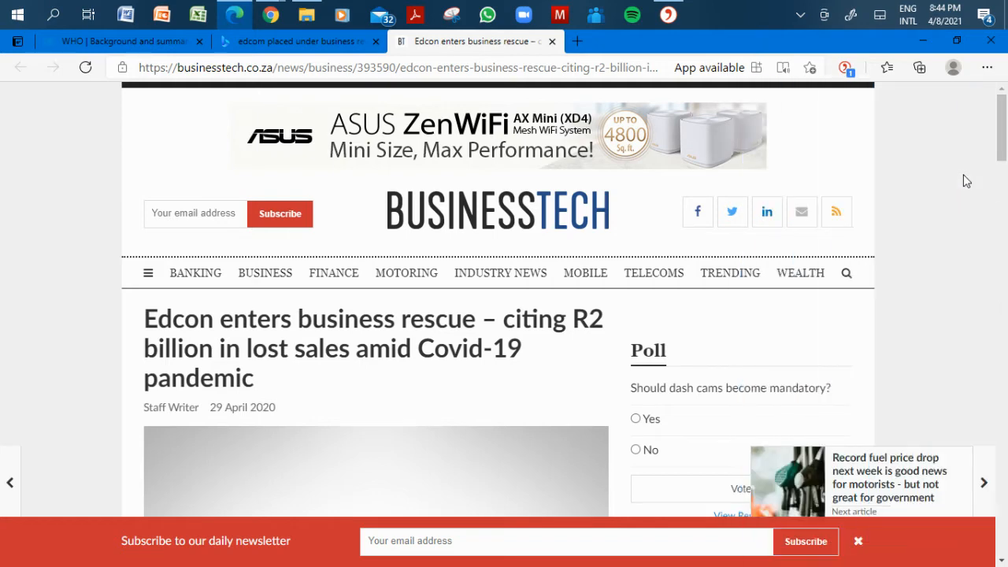
left_click(670, 13)
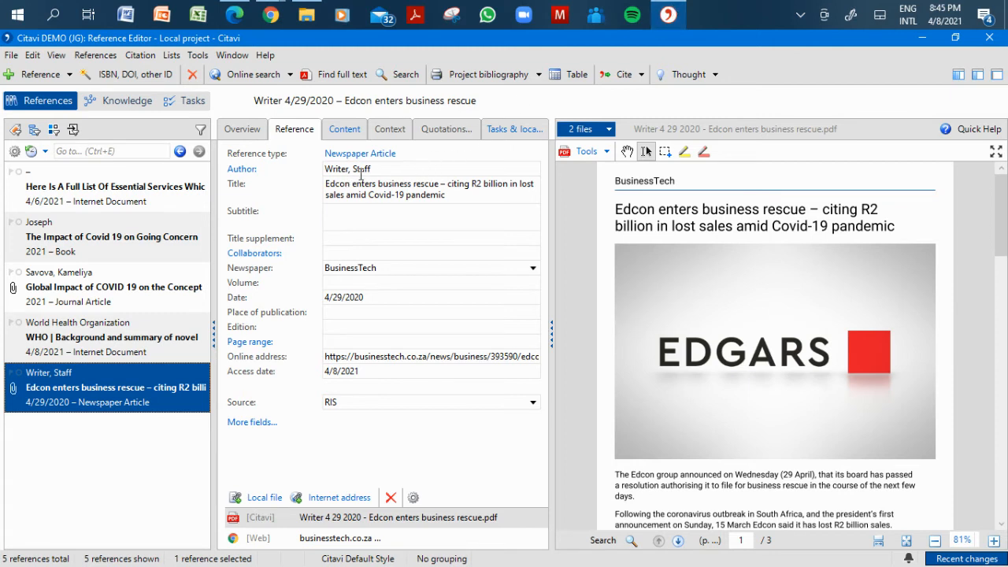
left_click(387, 171)
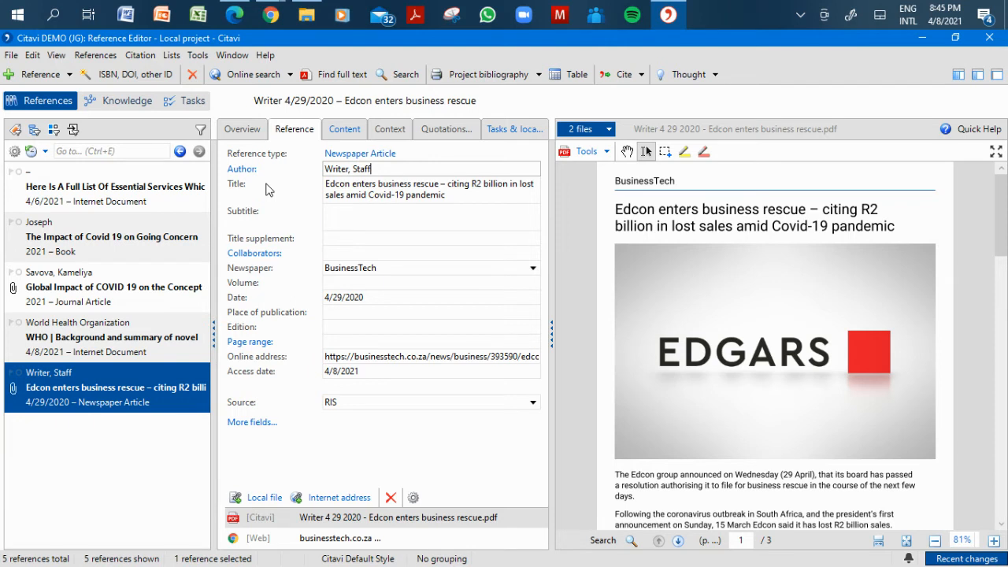
- Start a new blank reference of the type Book in the Citavi project
left_click(61, 78)
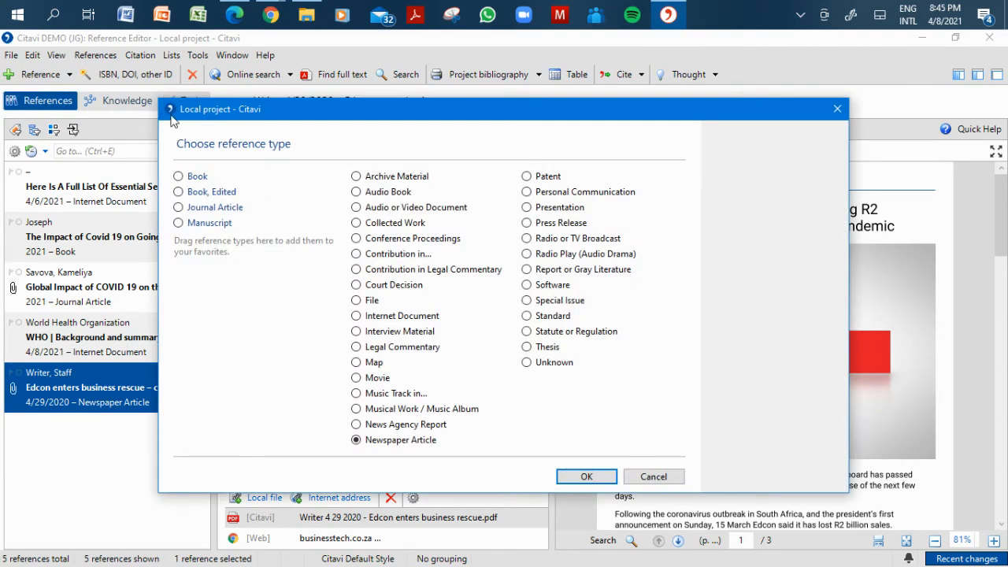
left_click(655, 478)
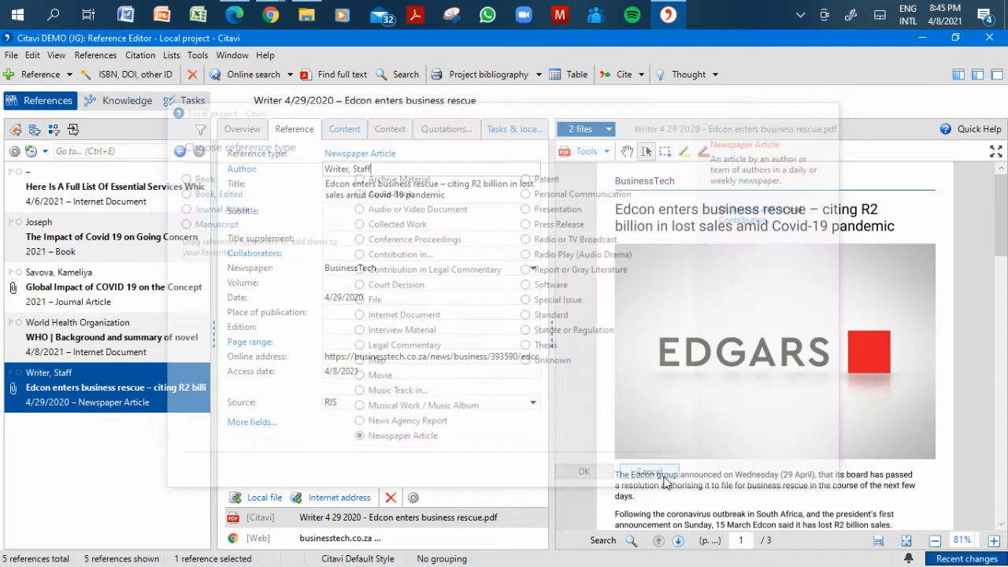
left_click(70, 75)
left_click(74, 93)
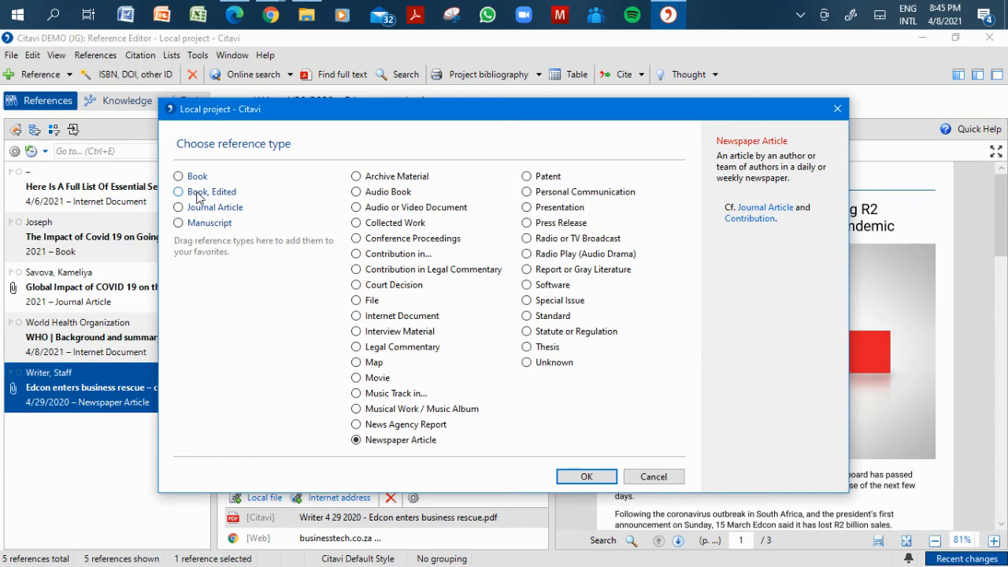
left_click(199, 179)
left_click(586, 476)
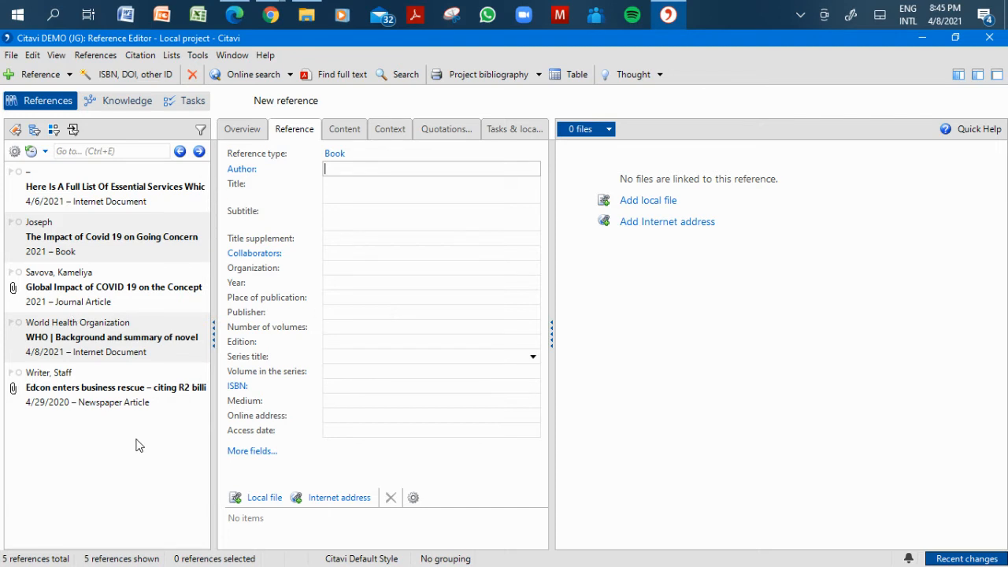
- Switch to File Explorer and open JG New Research Proposal.docx from the Dessertation folder in Word
left_click(922, 37)
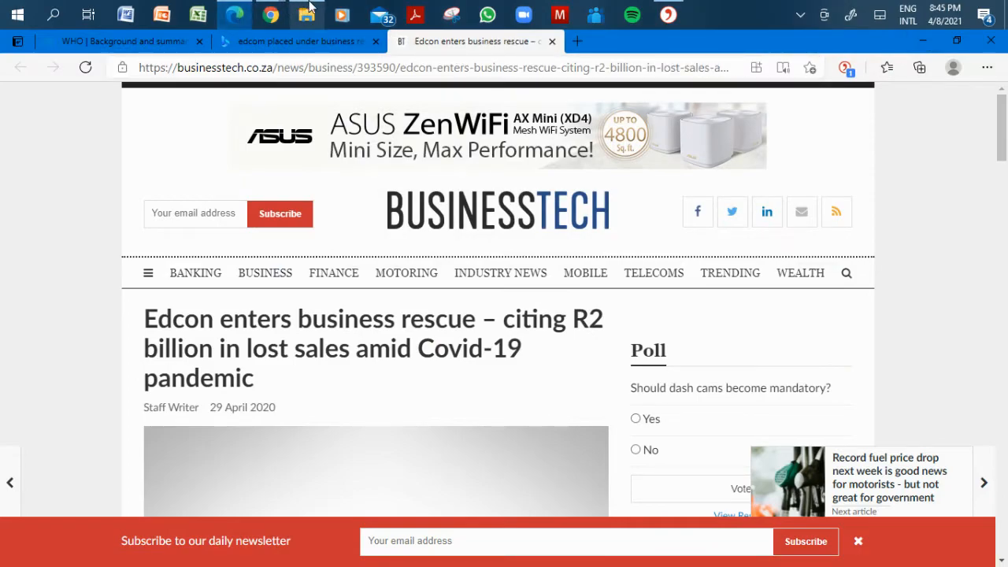
left_click(309, 9)
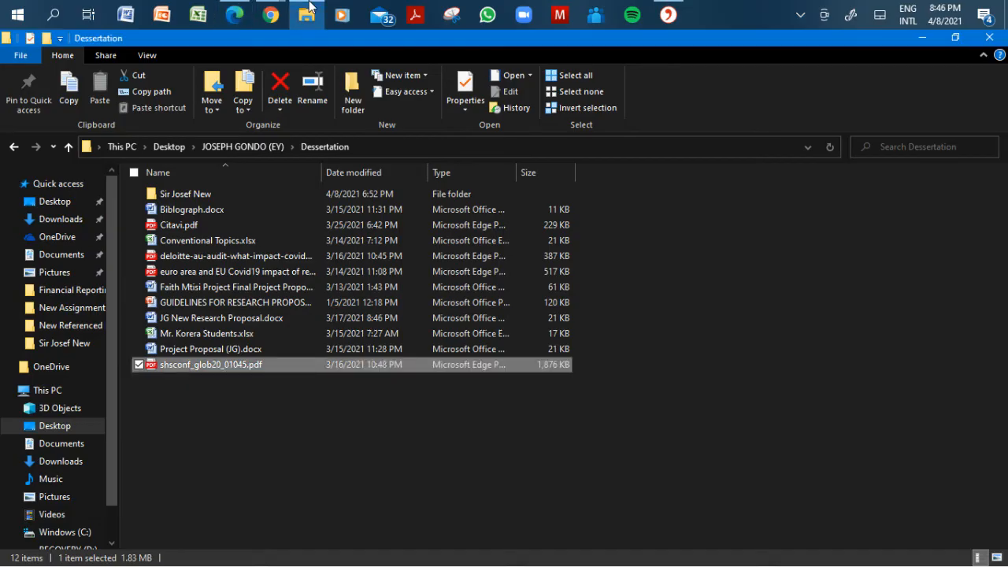
left_click(264, 319)
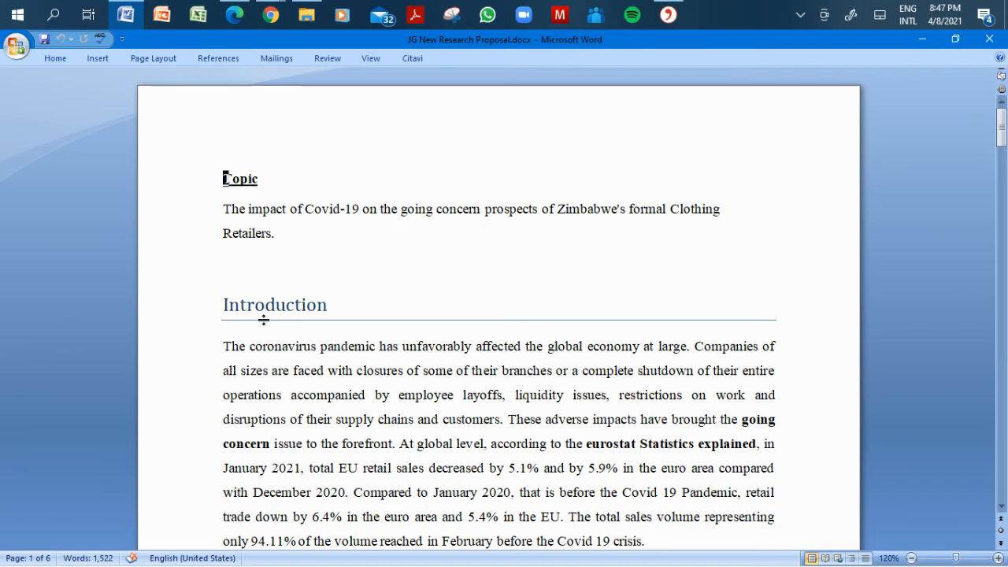
- Skim the research proposal down to the budget and timetable tables, and return to the opening paragraphs of the Introduction
scroll(264, 319, "down", 8)
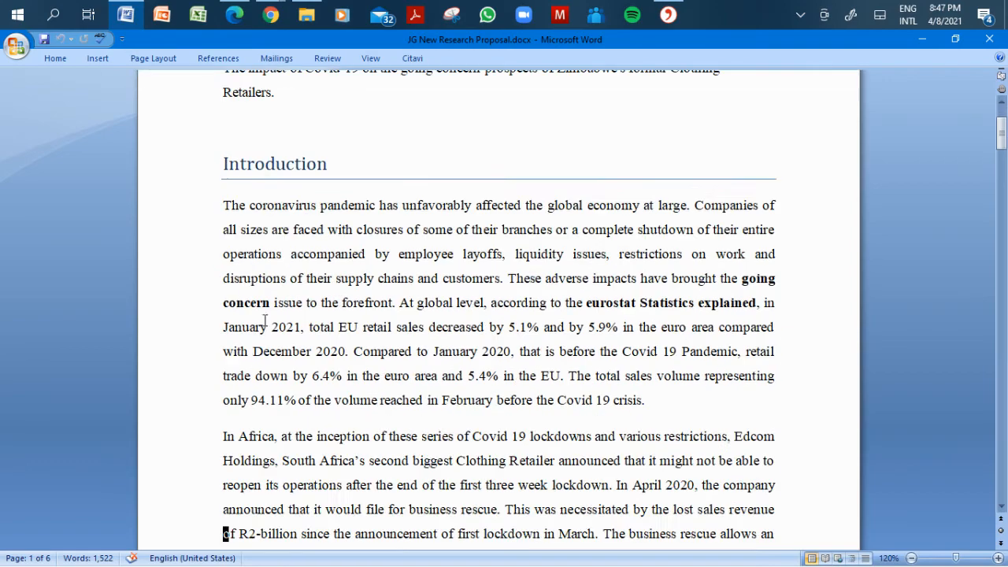
scroll(264, 319, "down", 20)
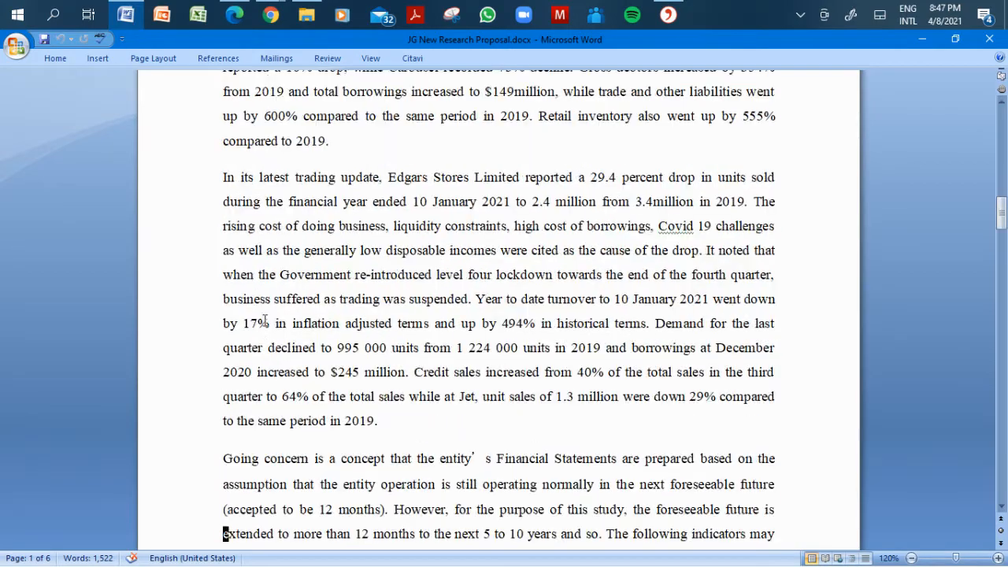
scroll(265, 320, "down", 20)
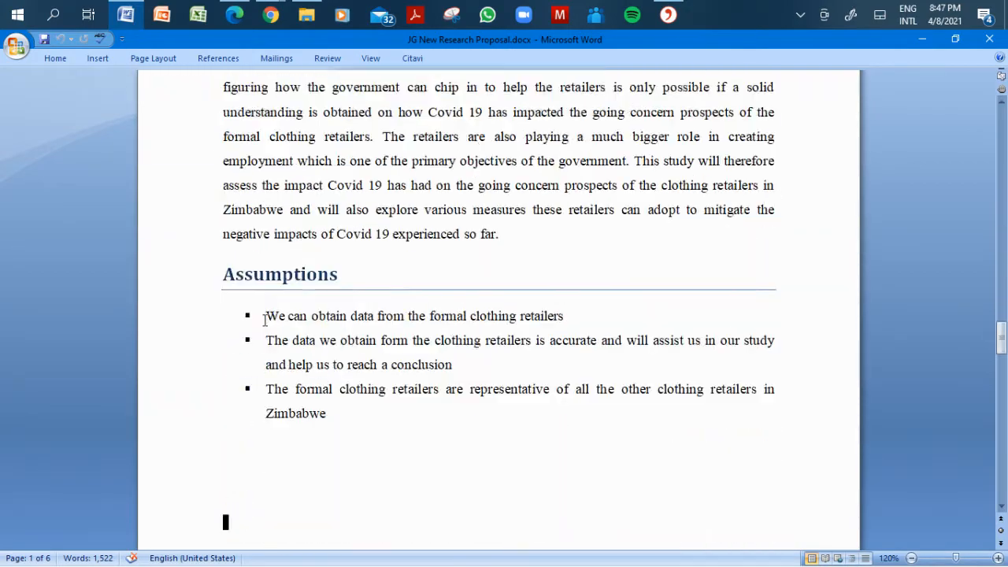
scroll(265, 320, "down", 10)
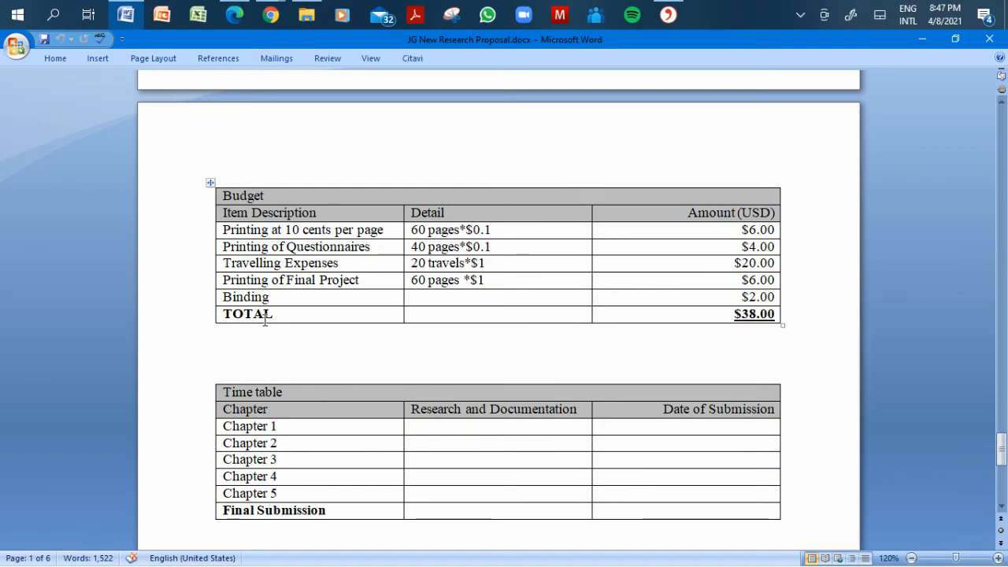
left_click_drag(1002, 451, 992, 109)
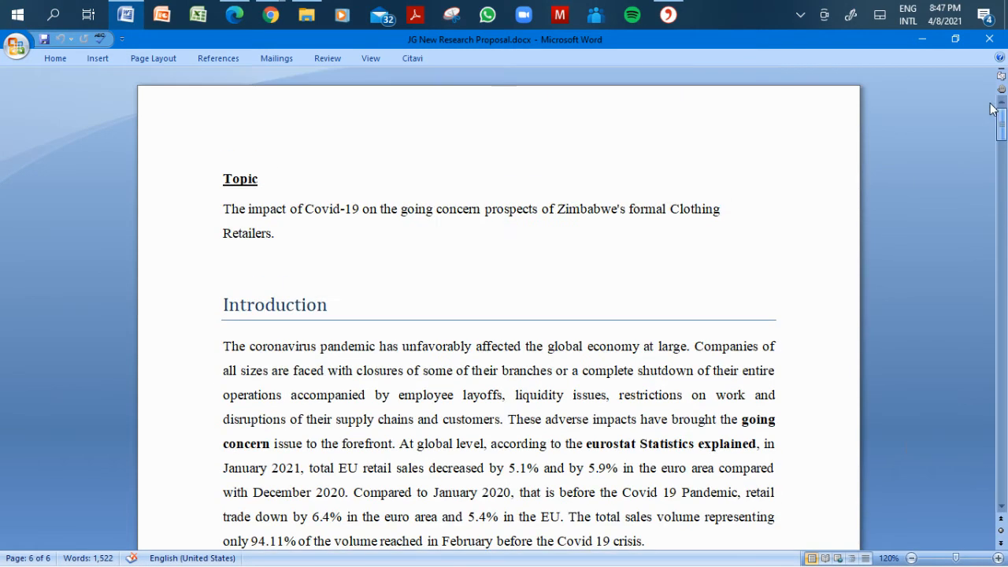
left_click(531, 394)
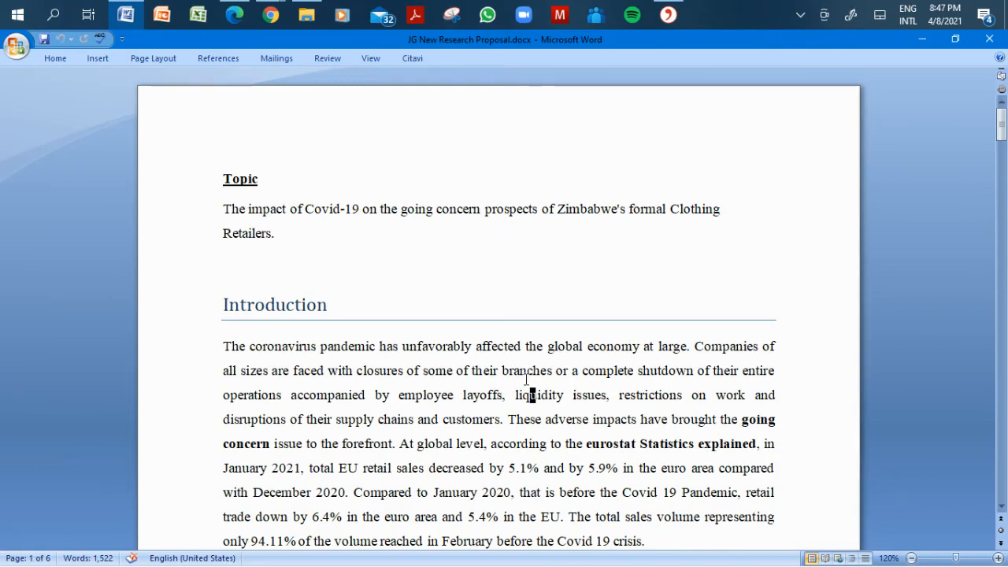
key("Down")
key("Down")
key("Down")
key("Down")
key("Down")
key("Down")
key("Down")
key("Down")
key("Down")
key("Down")
key("Down")
key("Down")
key("Down")
key("Down")
key("Down")
key("Down")
key("Down")
key("Down")
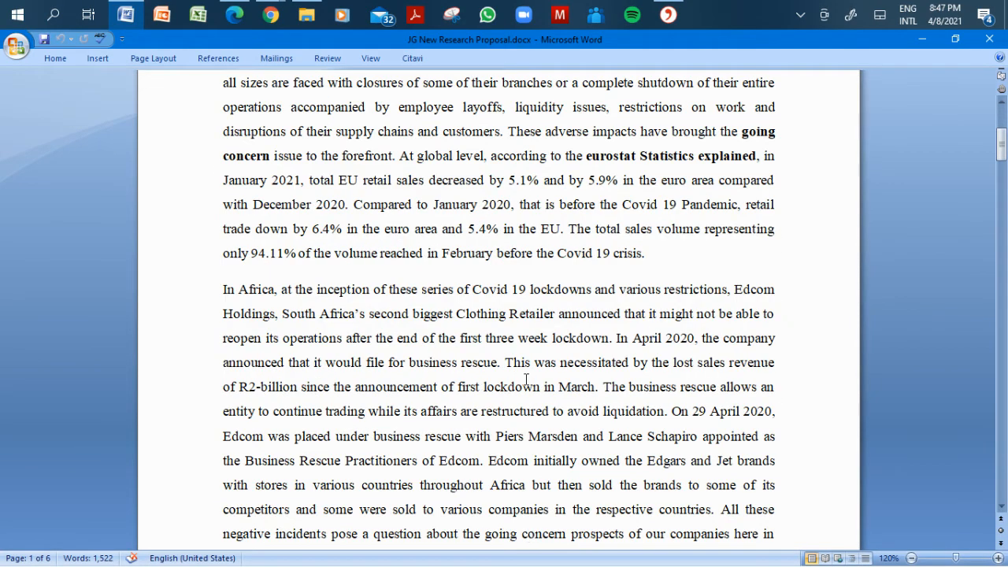
key("Down")
key("Down")
key("Down")
key("Down")
key("Down")
key("Down")
key("Down")
key("Down")
key("Down")
key("Down")
key("Down")
key("Down")
key("Down")
key("Down")
key("Down")
key("Down")
key("Down")
key("Down")
key("Down")
key("Down")
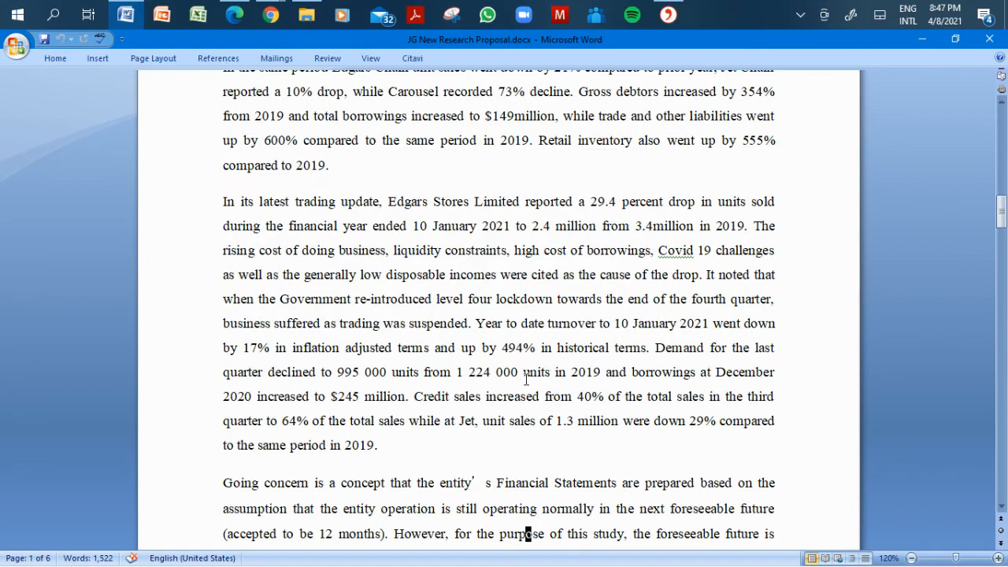
key("Down")
key("Down")
key("Down")
key("Down")
key("Down")
key("Down")
key("Down")
key("Down")
key("Down")
key("Down")
key("Down")
key("Down")
key("Down")
key("Down")
key("Down")
key("Down")
key("Down")
key("Down")
key("Down")
key("Down")
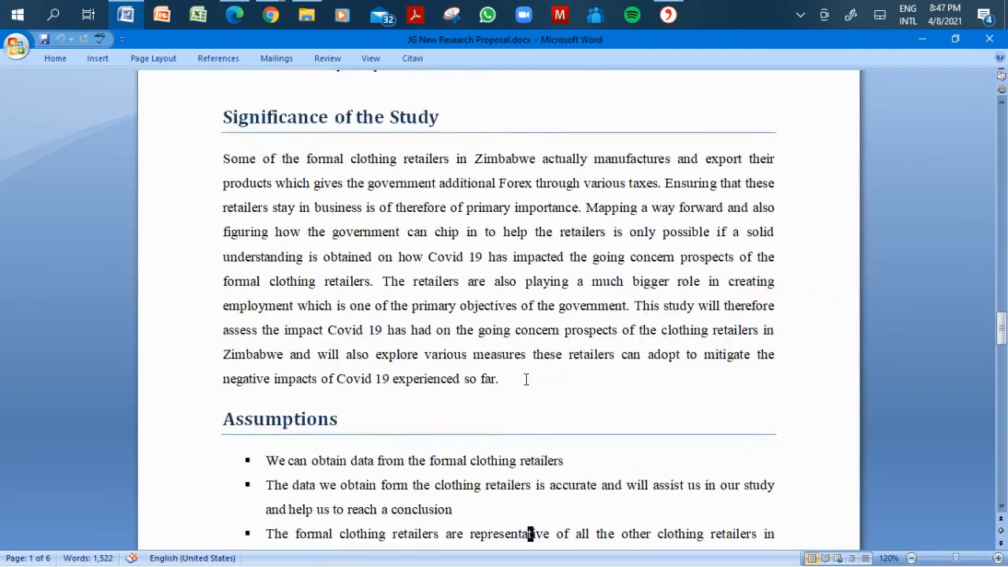
key("Down")
key("Down")
key("Down")
key("Down")
key("Down")
key("Down")
key("Down")
key("Down")
key("Down")
key("Down")
key("Down")
key("Down")
key("Down")
key("Down")
key("Down")
key("Down")
key("Down")
key("Down")
key("Down")
key("Down")
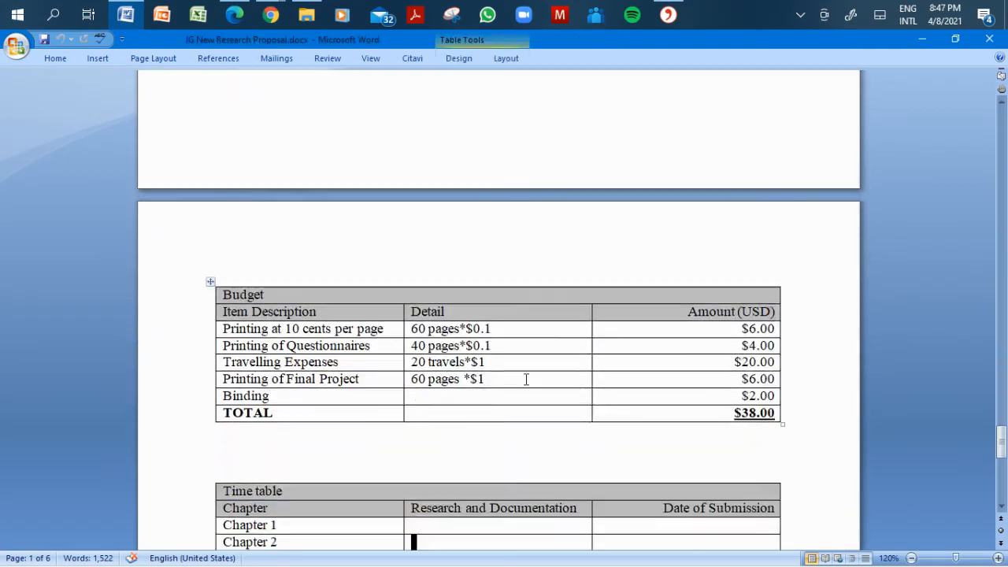
left_click_drag(1001, 451, 994, 109)
left_click(445, 420)
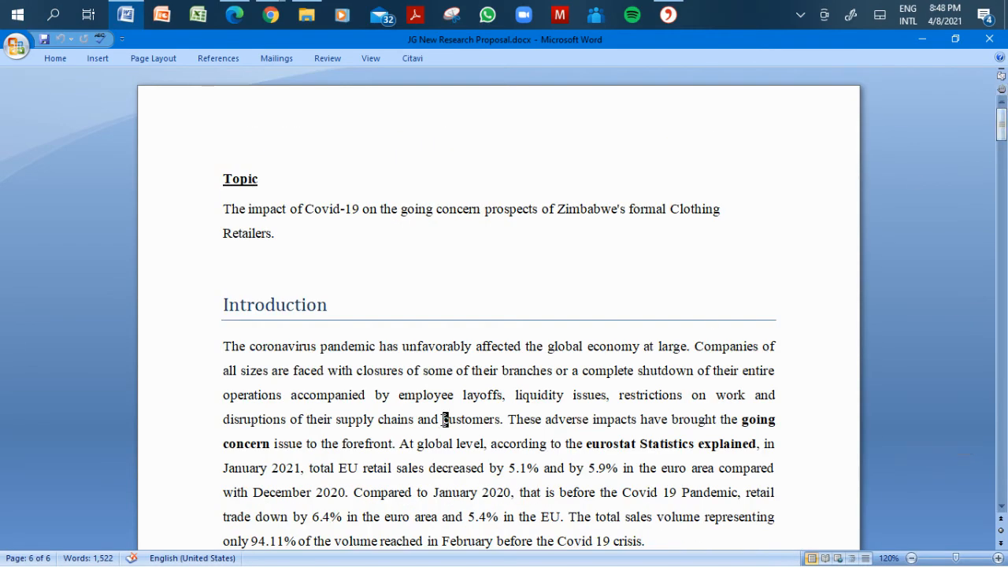
key("Down")
key("Down")
key("Down")
key("Down")
key("Down")
key("Down")
key("Down")
key("Down")
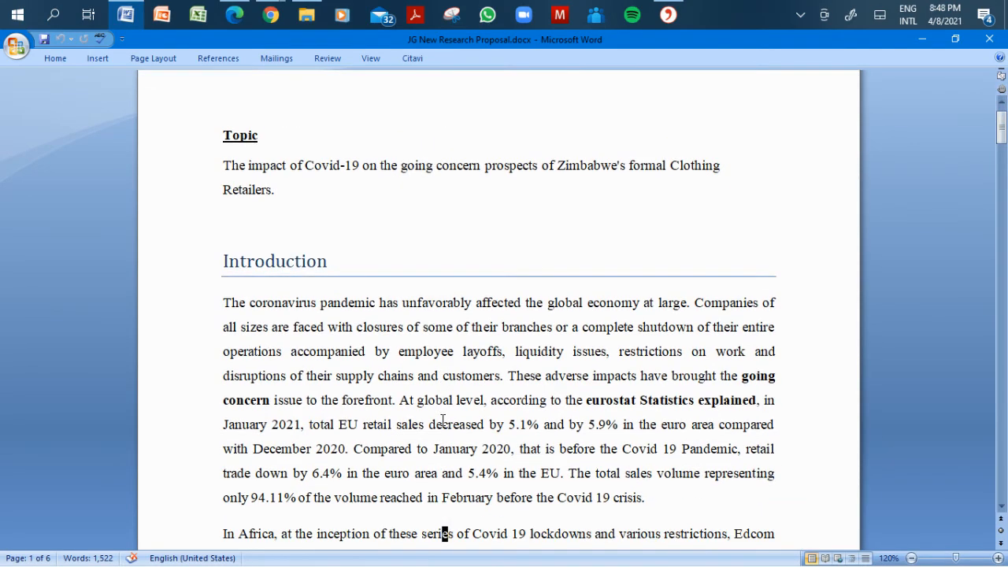
key("Down")
key("Up")
key("Up")
key("Up")
key("Up")
key("Up")
key("Up")
key("Up")
key("Up")
key("Up")
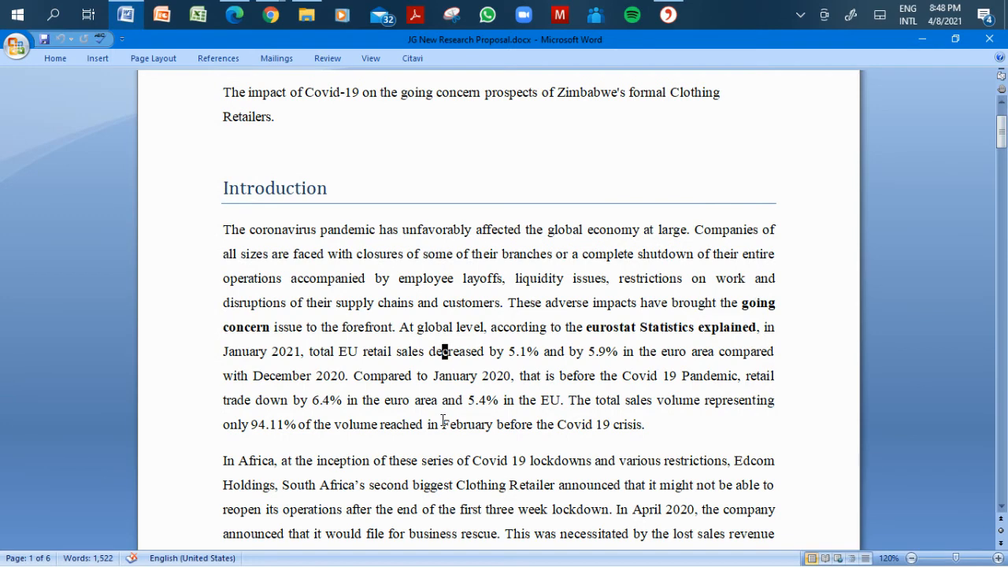
key("Down")
key("Down")
key("Down")
key("Down")
key("Down")
key("Down")
key("Down")
key("Down")
key("Down")
key("Down")
key("Down")
key("Down")
key("Down")
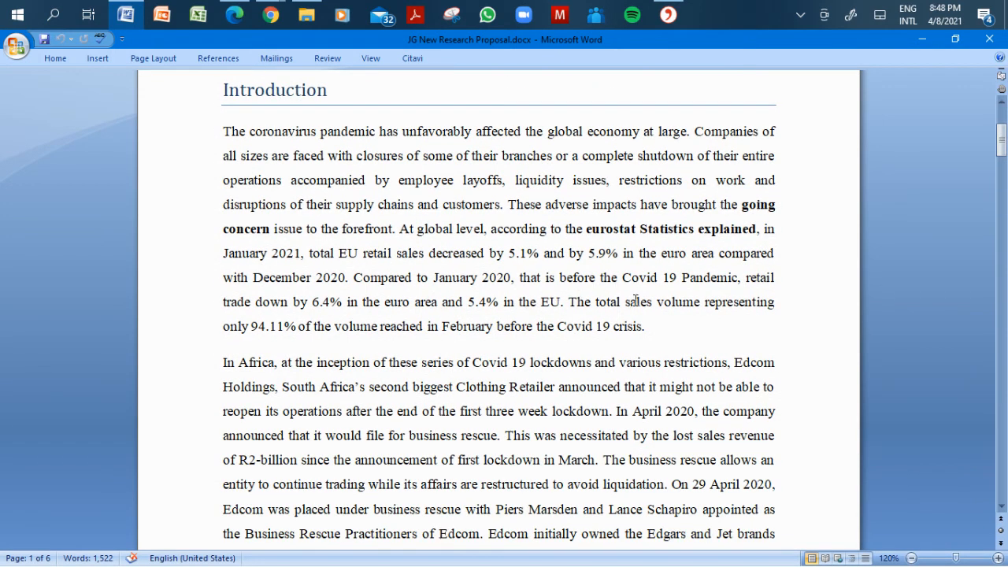
- Place the cursor at the end of the first Introduction paragraph and show the Citavi pane beside the document
left_click(643, 327)
type(".")
left_click(420, 58)
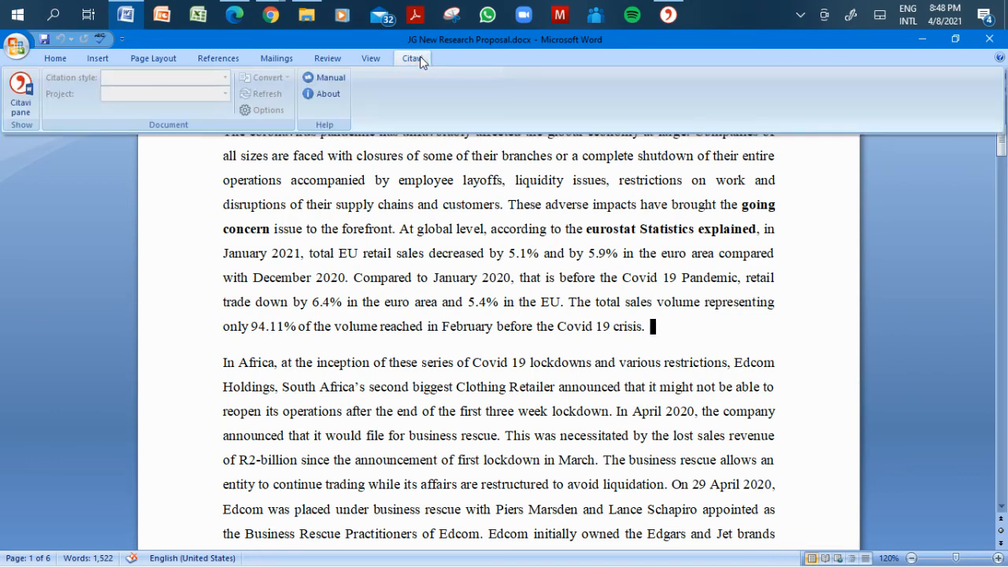
left_click(23, 108)
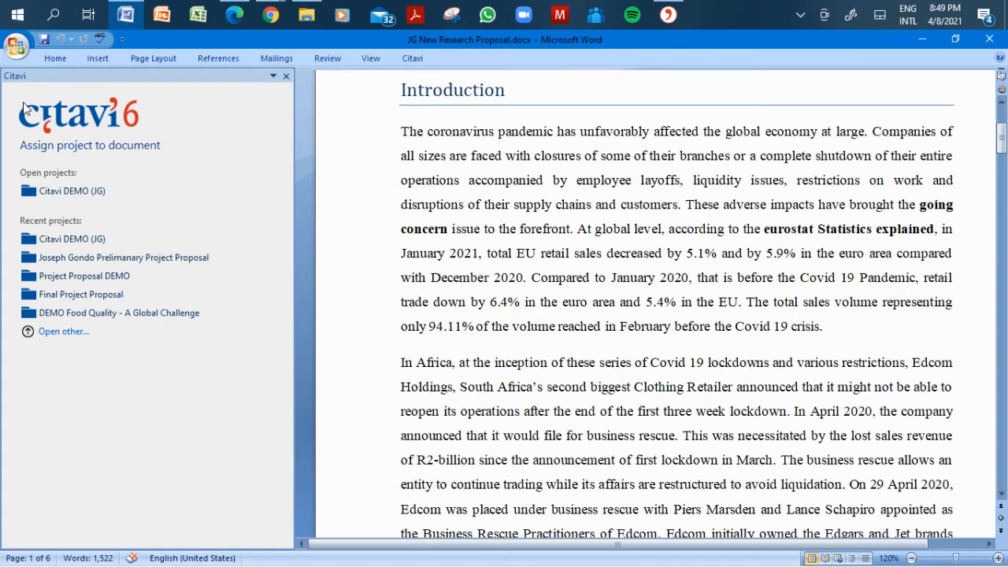
- Check the open project in Citavi, return to Word and assign the Citavi DEMO (JG) project to the document
left_click(668, 15)
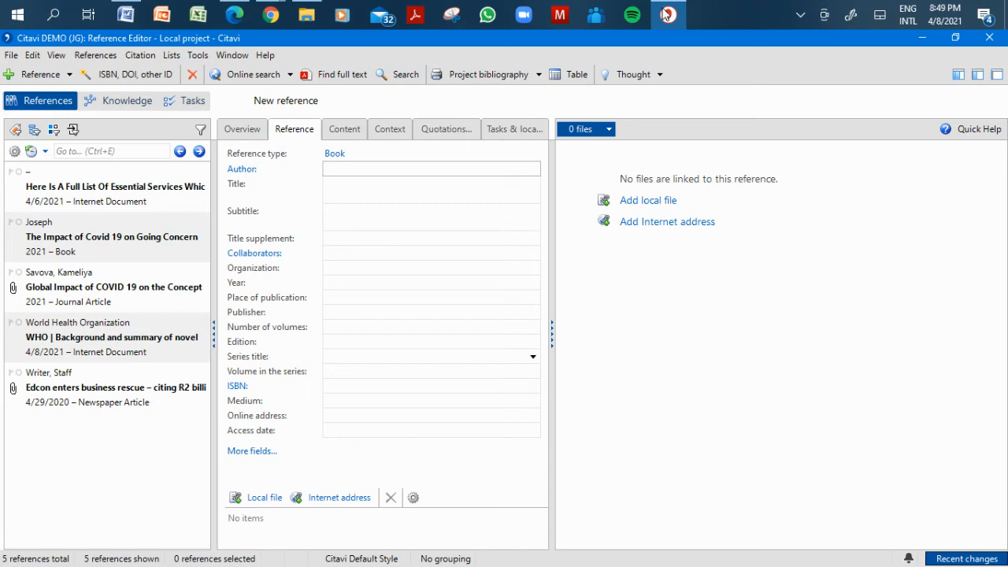
left_click(668, 14)
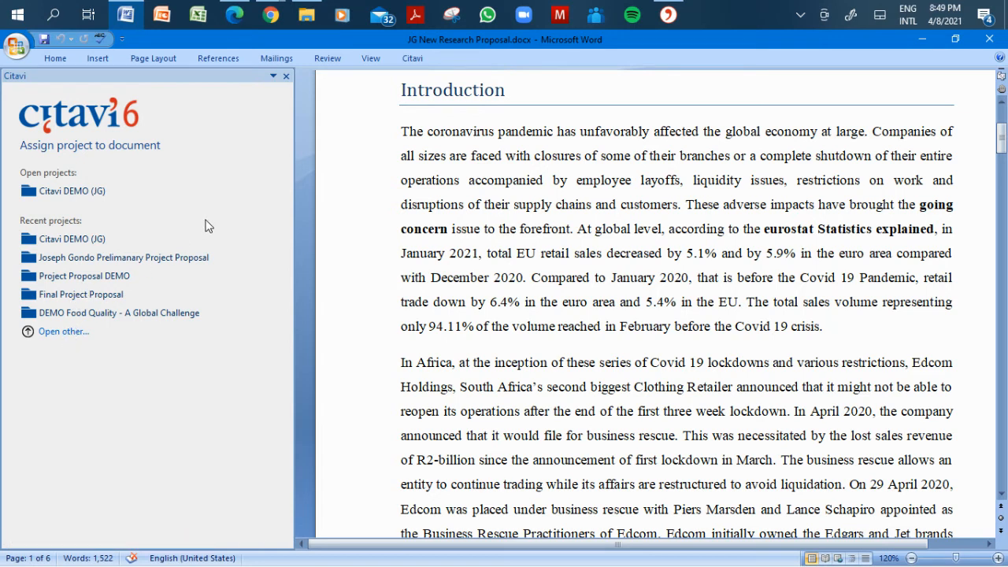
left_click(76, 193)
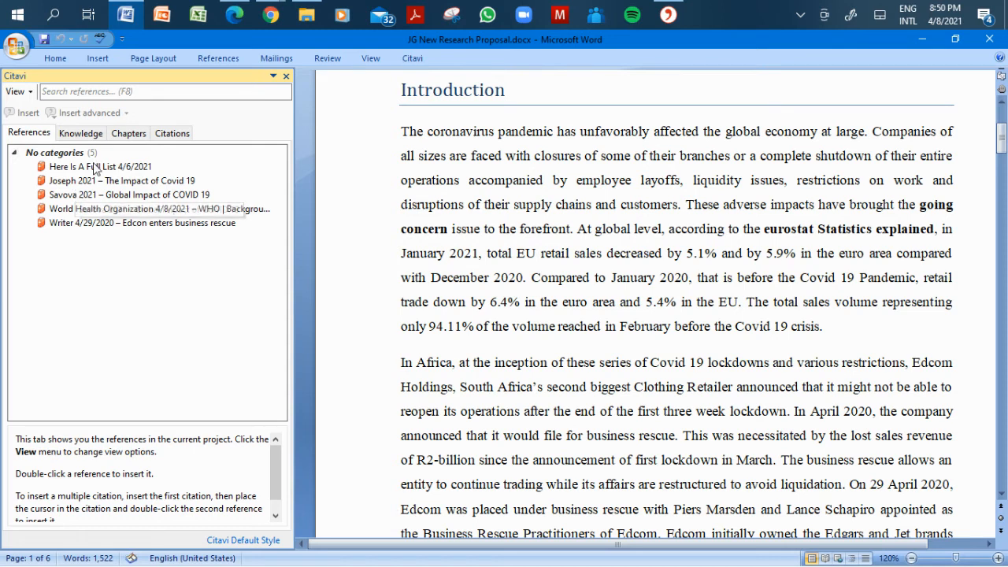
- Preview the bibliography entry of each of the project's references in the Citavi pane, from the essential services list to the Edcon article
left_click(94, 168)
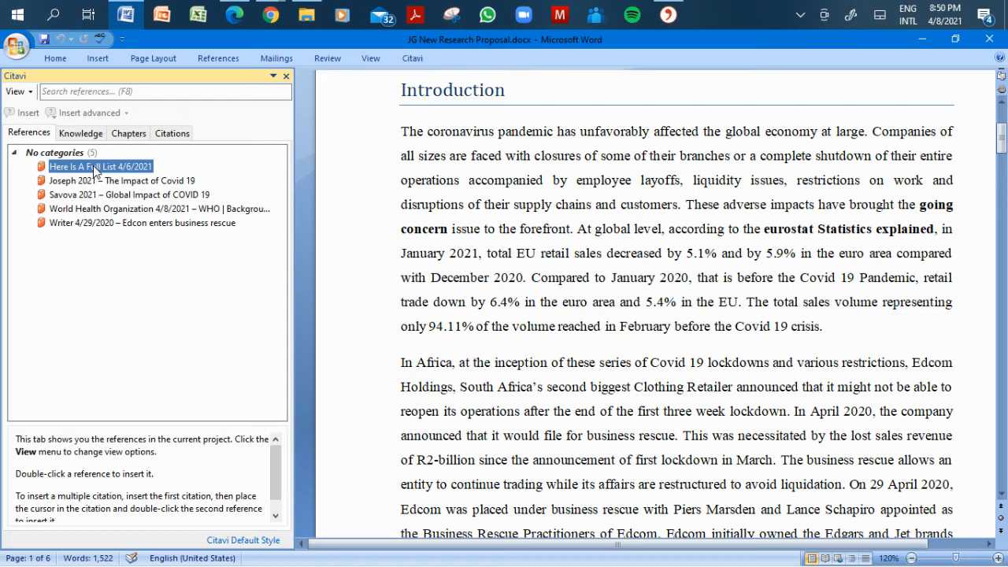
left_click(151, 167)
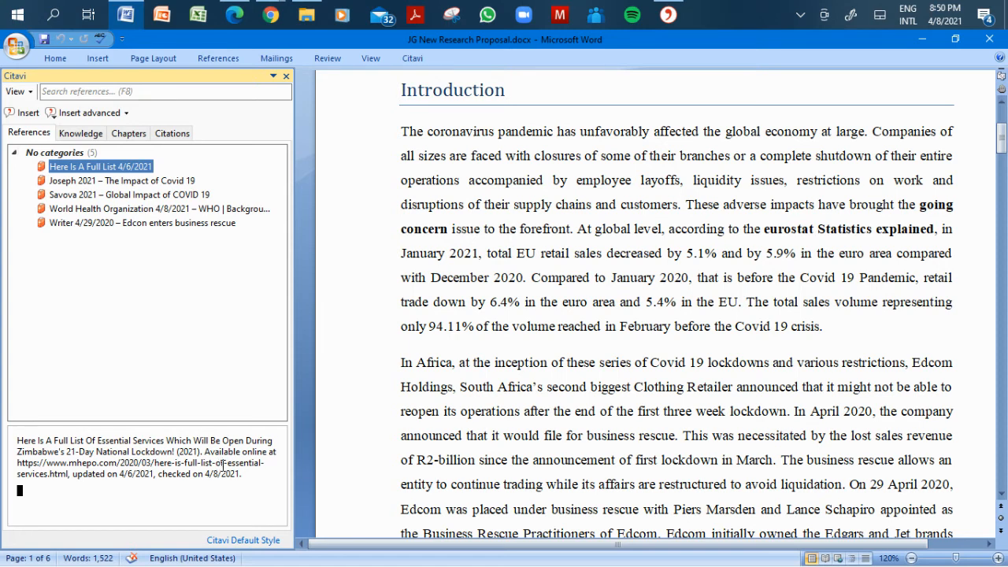
left_click_drag(203, 494, 13, 428)
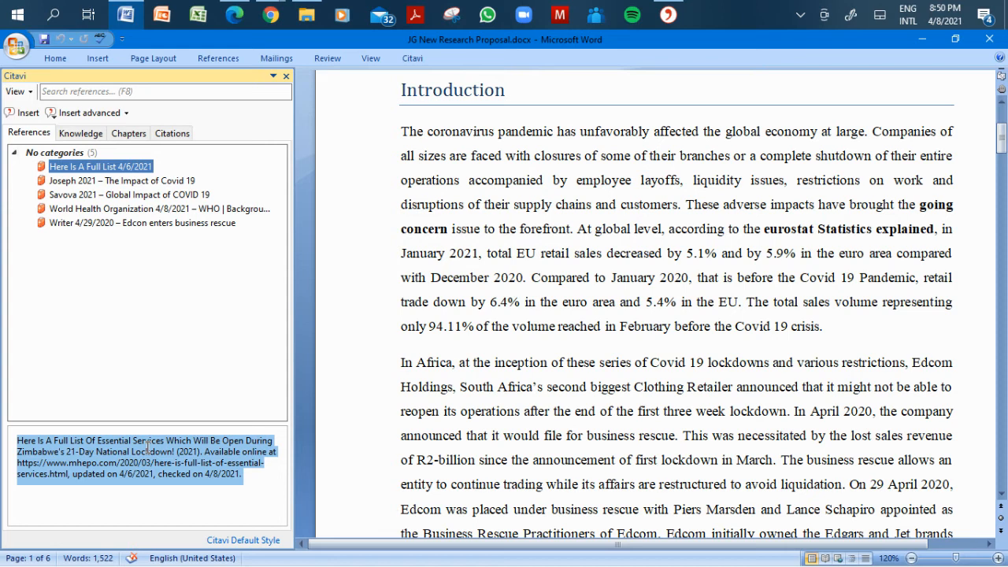
left_click(109, 182)
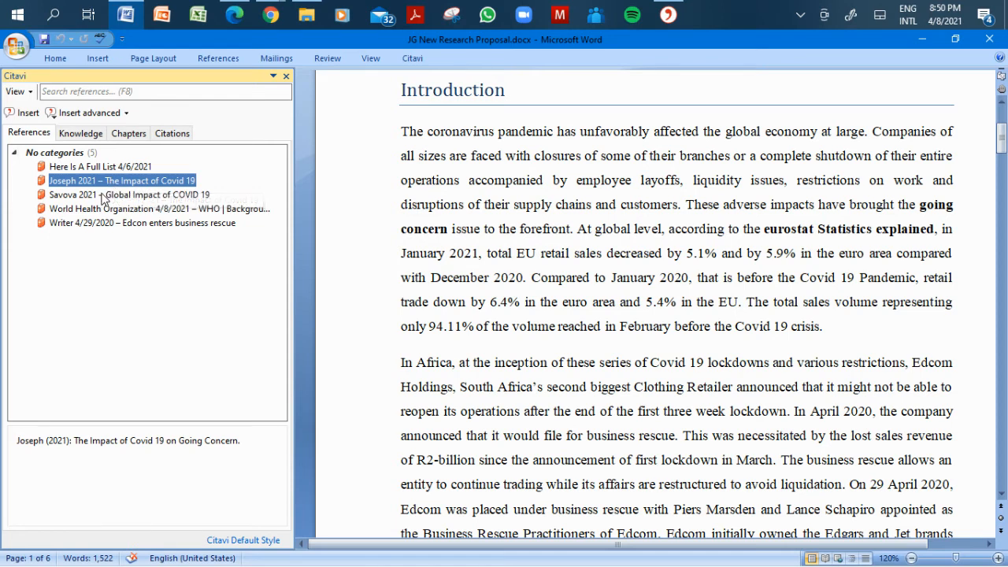
left_click(103, 197)
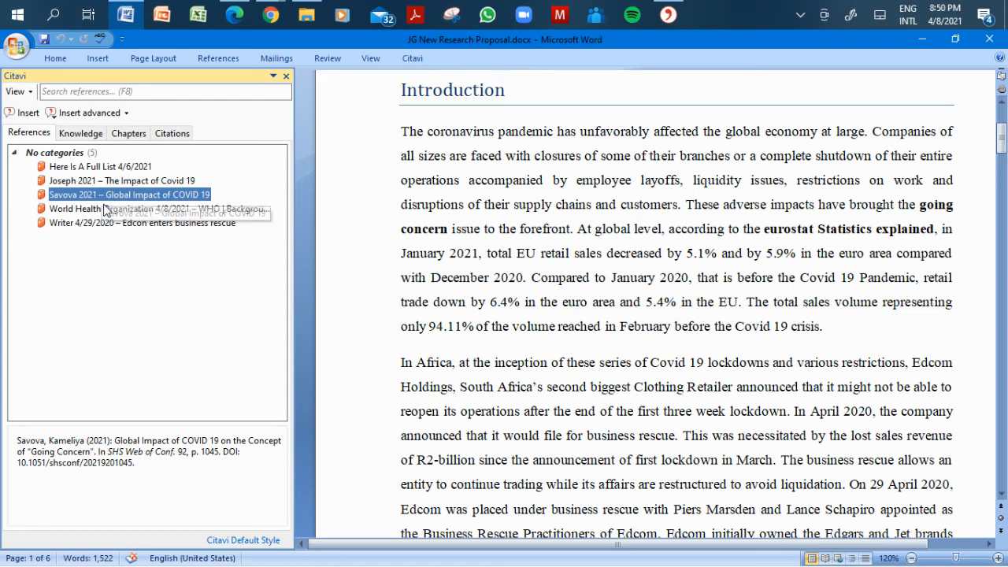
left_click(107, 210)
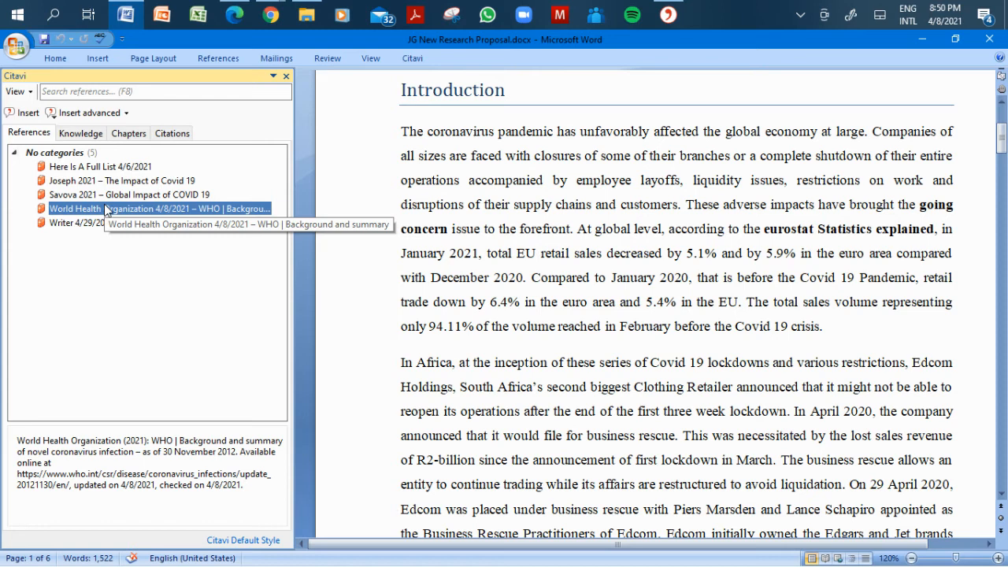
left_click(108, 225)
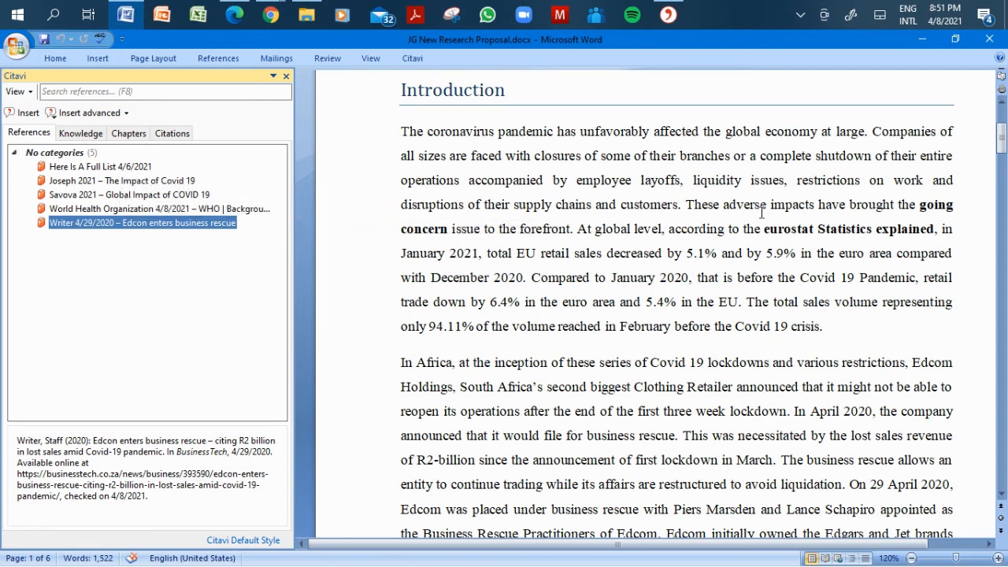
- Insert a citation of the Global Impact of COVID 19 reference at the end of the first Introduction paragraph
left_click(826, 327)
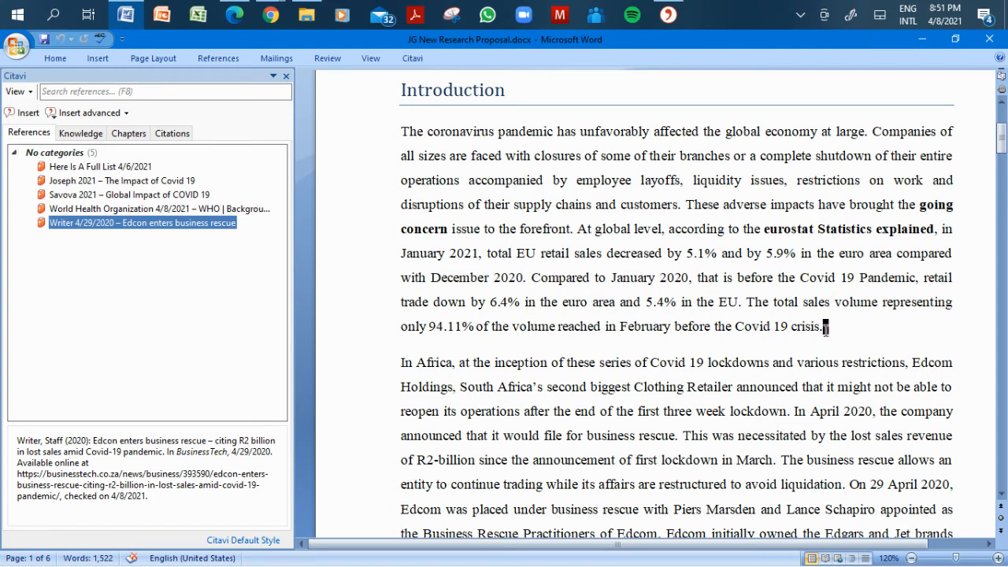
left_click(99, 197)
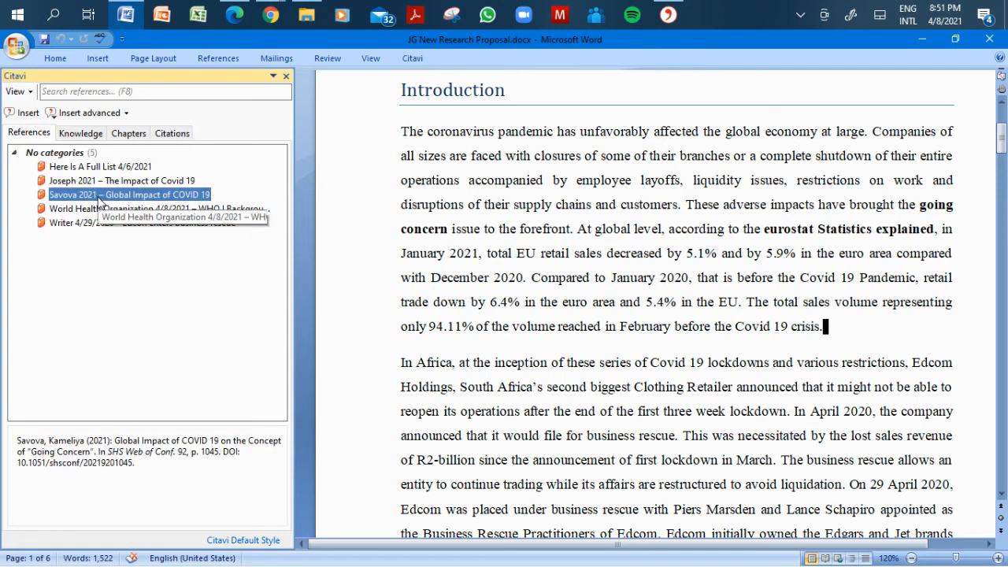
left_click(29, 118)
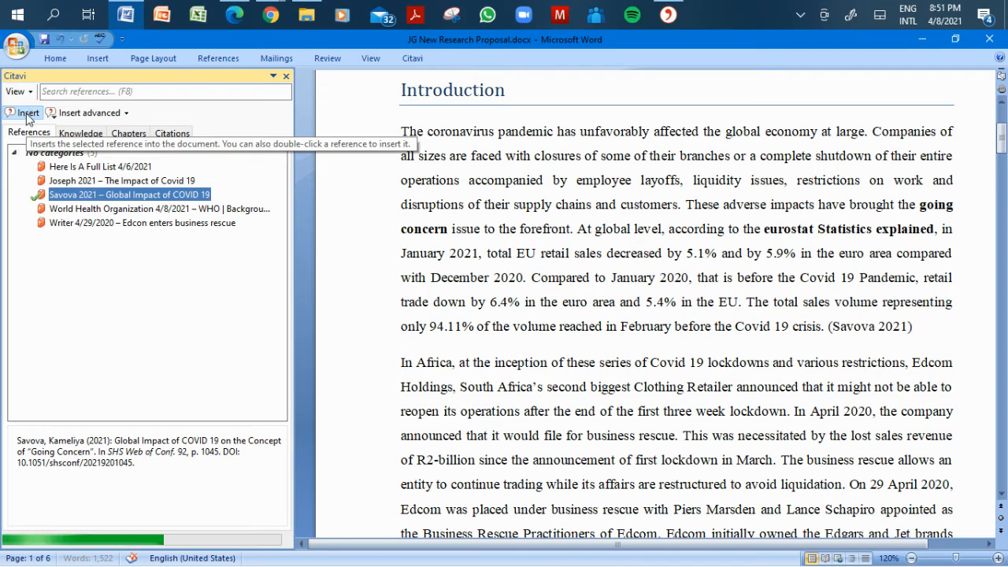
- Make the inserted Introduction citation bold with a red highlight, and add a comma between its author and year
left_click(827, 326)
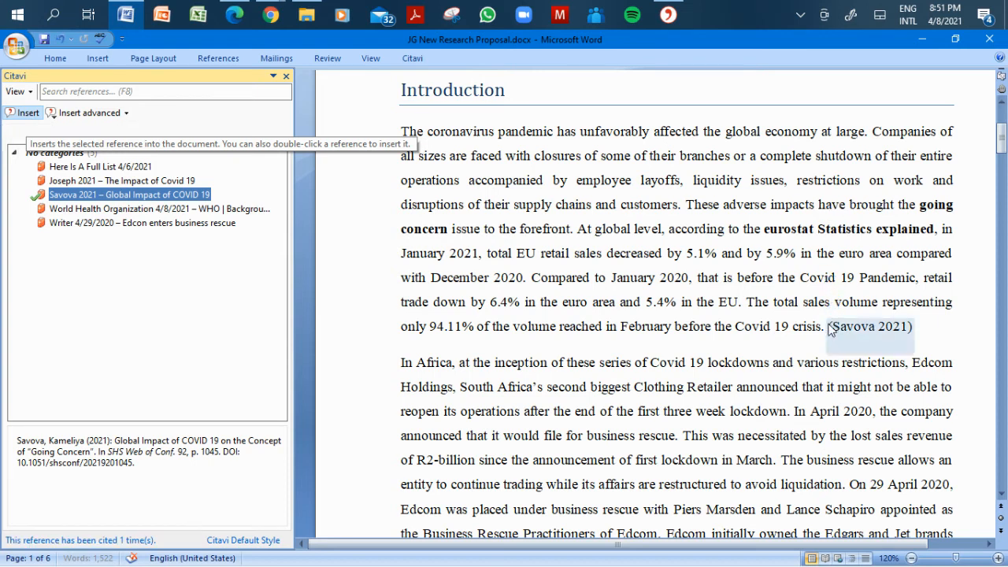
left_click_drag(827, 326, 907, 326)
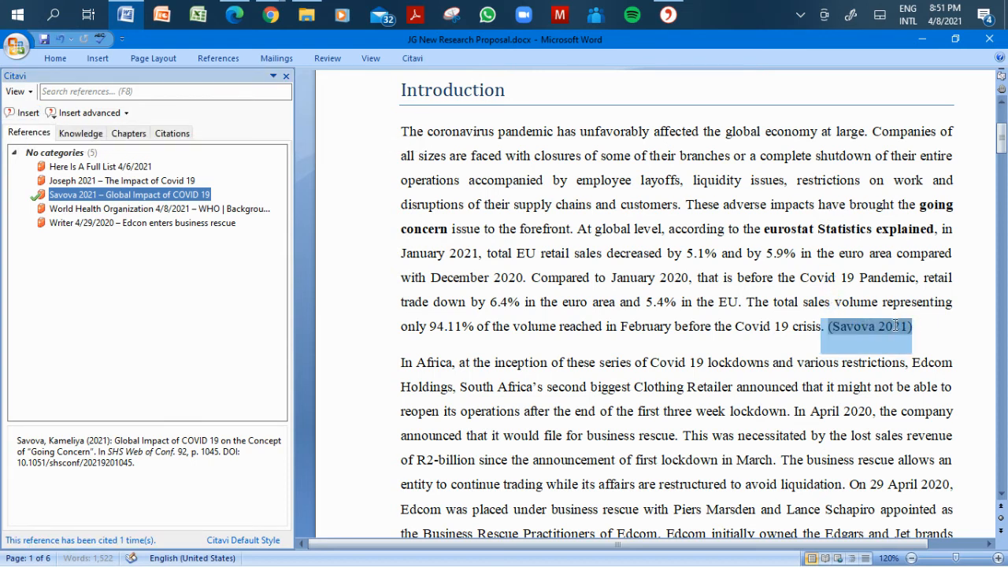
left_click(58, 58)
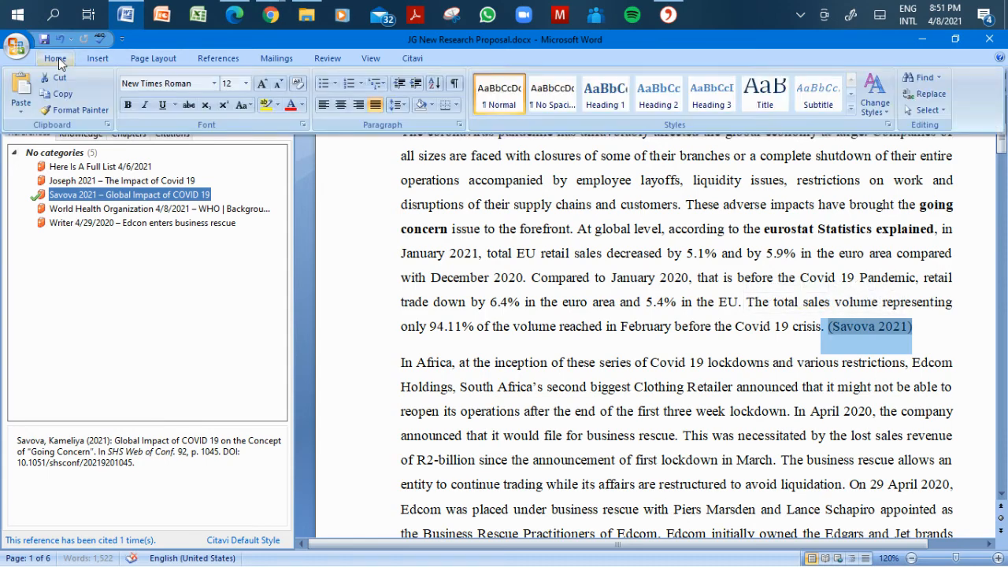
left_click(128, 107)
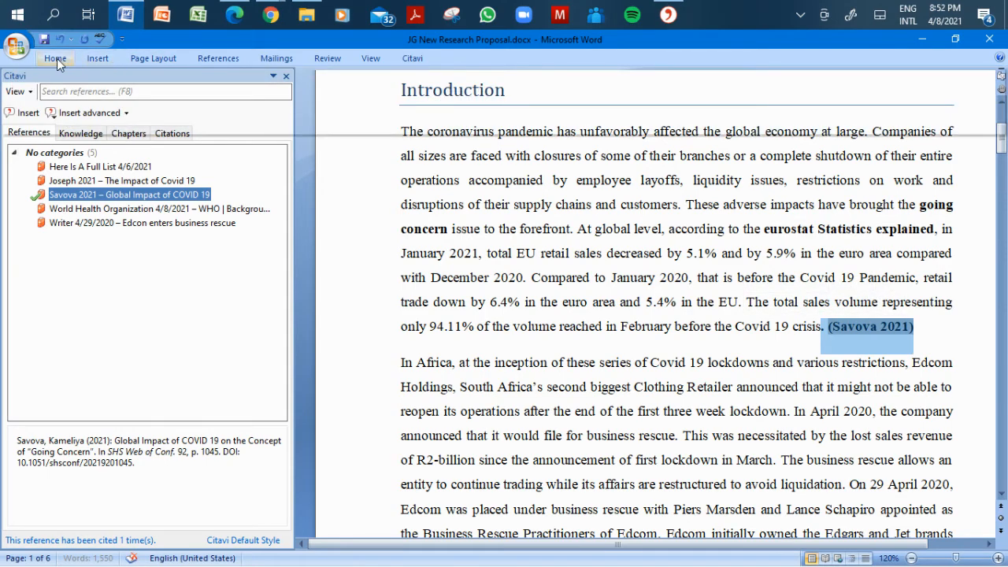
left_click(57, 58)
left_click(278, 105)
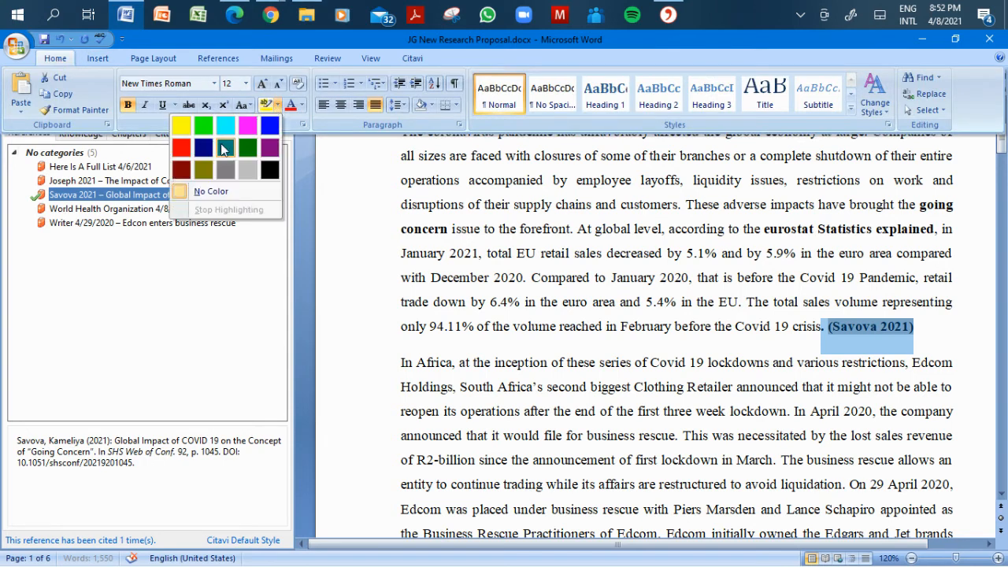
left_click(181, 147)
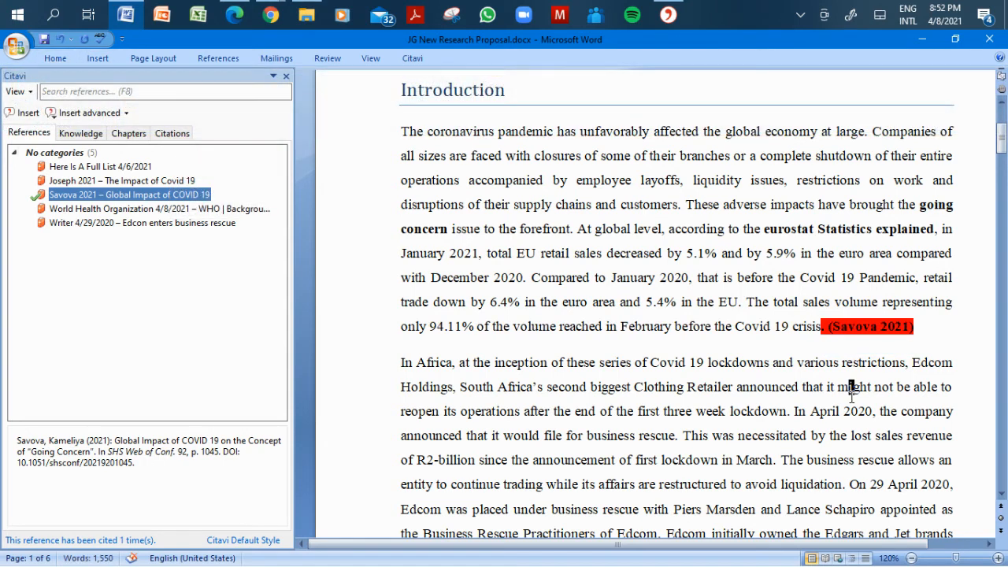
left_click(877, 329)
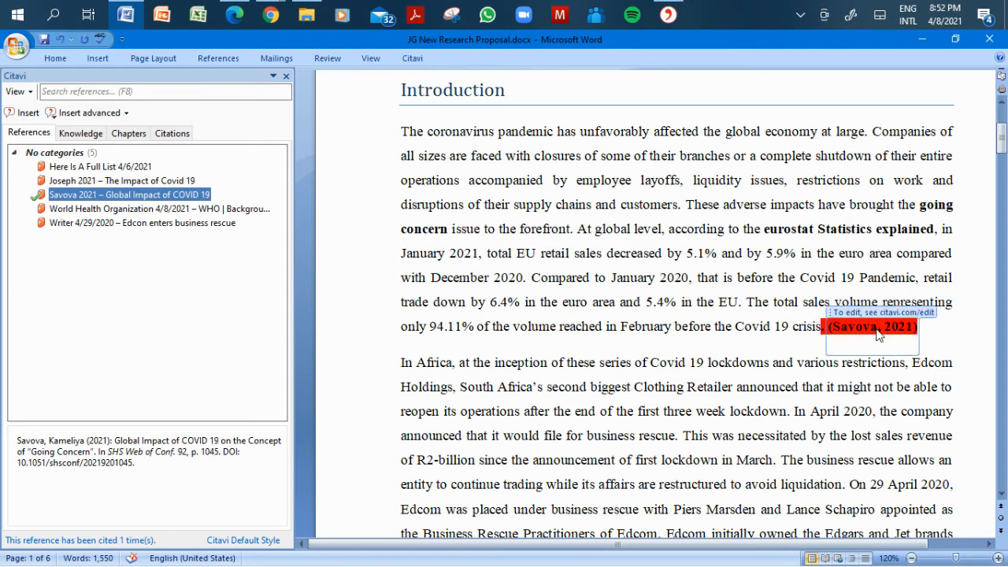
left_click(813, 398)
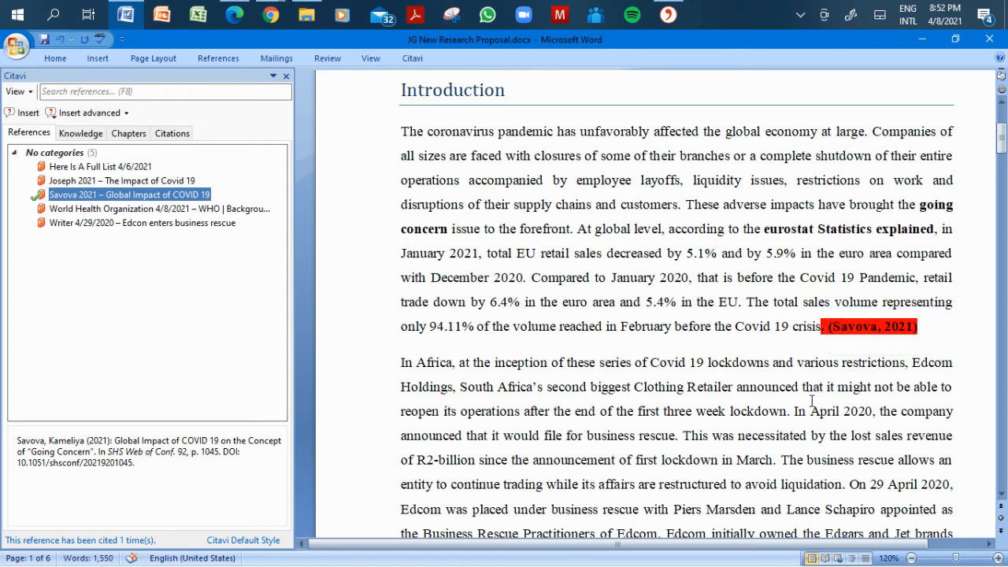
- Examine the publication bibliography generated below the timetable at the end of the proposal
left_click(736, 387)
key("Down")
key("Down")
key("Down")
key("Down")
key("Down")
key("Down")
key("Down")
key("Down")
key("Down")
key("Down")
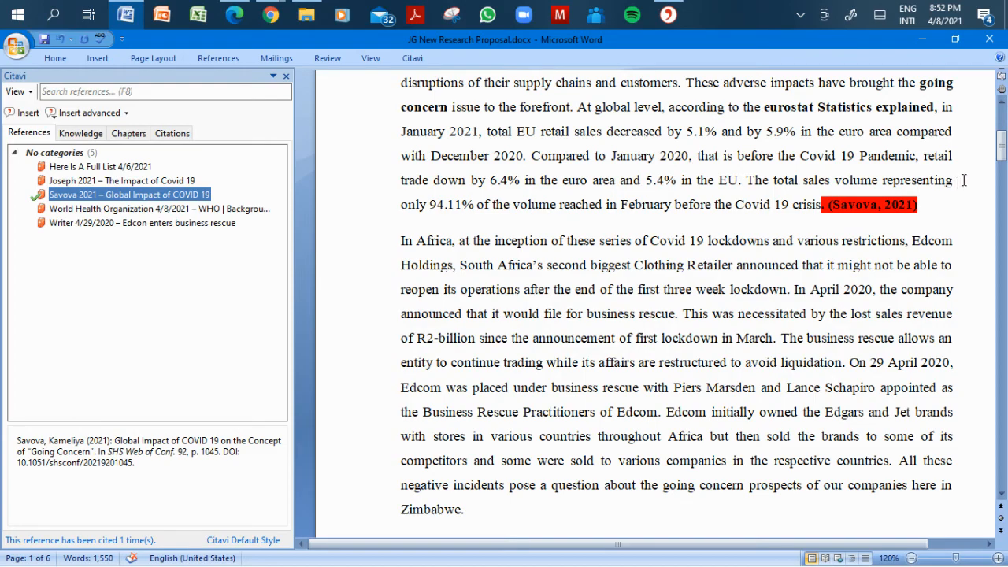
left_click_drag(1002, 150, 1004, 469)
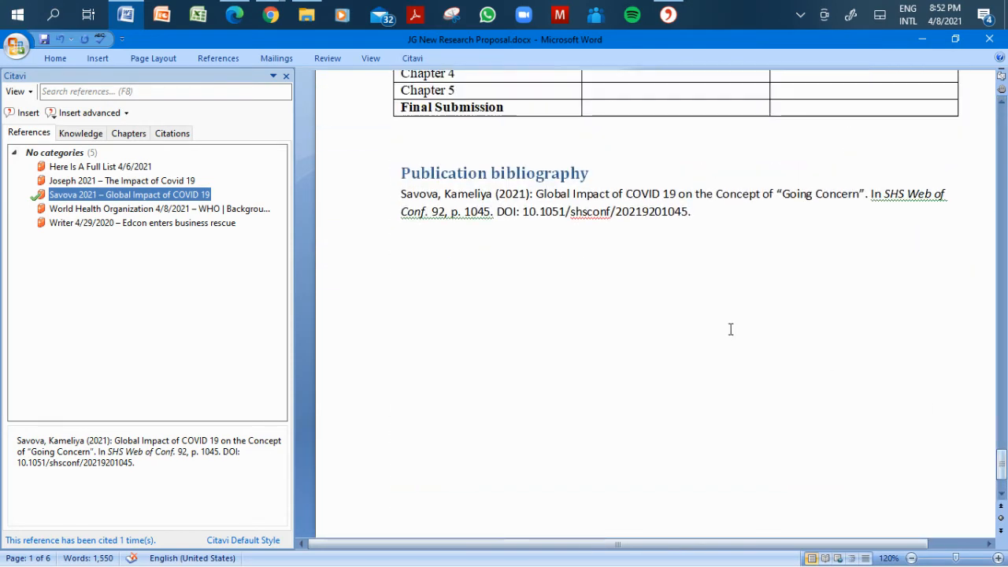
left_click(576, 233)
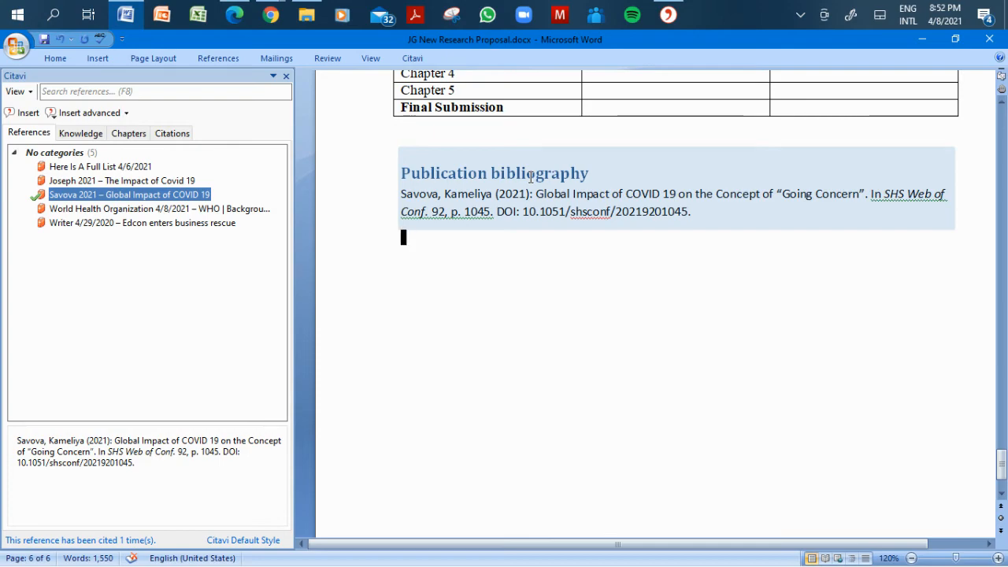
- Cite the World Health Organization reference at the end of the first Background to the Study paragraph
left_click_drag(1002, 465, 1003, 183)
left_click(587, 339)
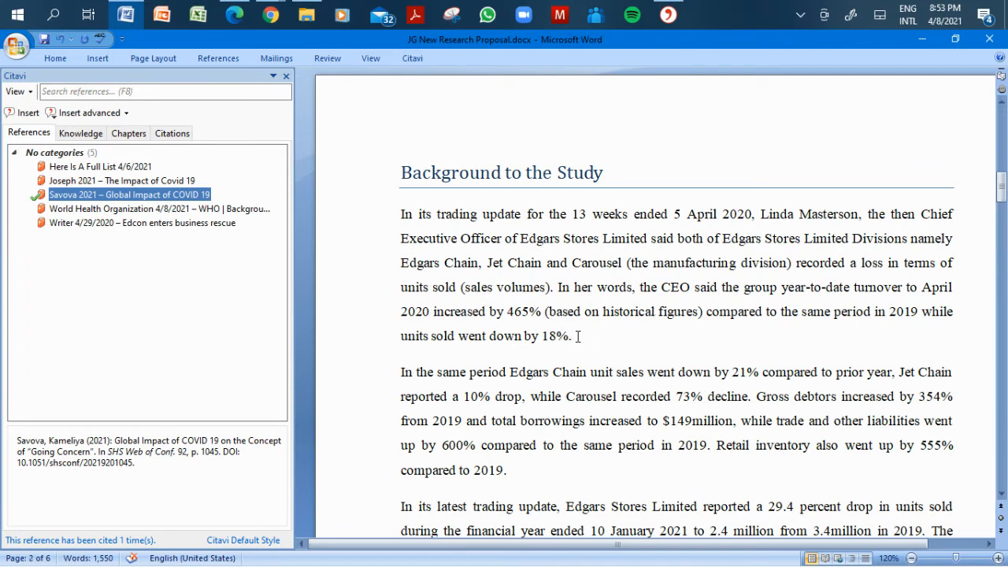
left_click_drag(579, 337, 612, 339)
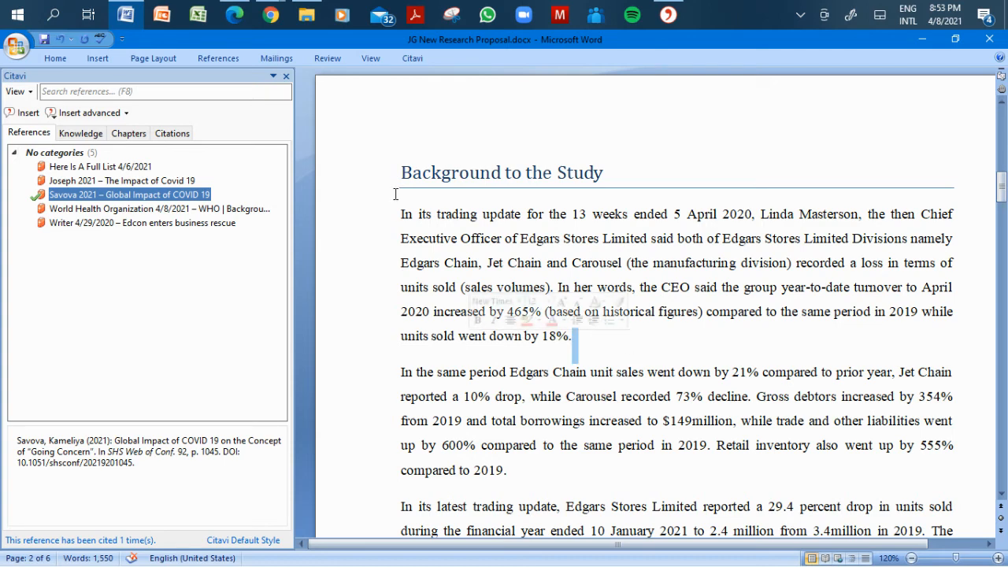
left_click(582, 338)
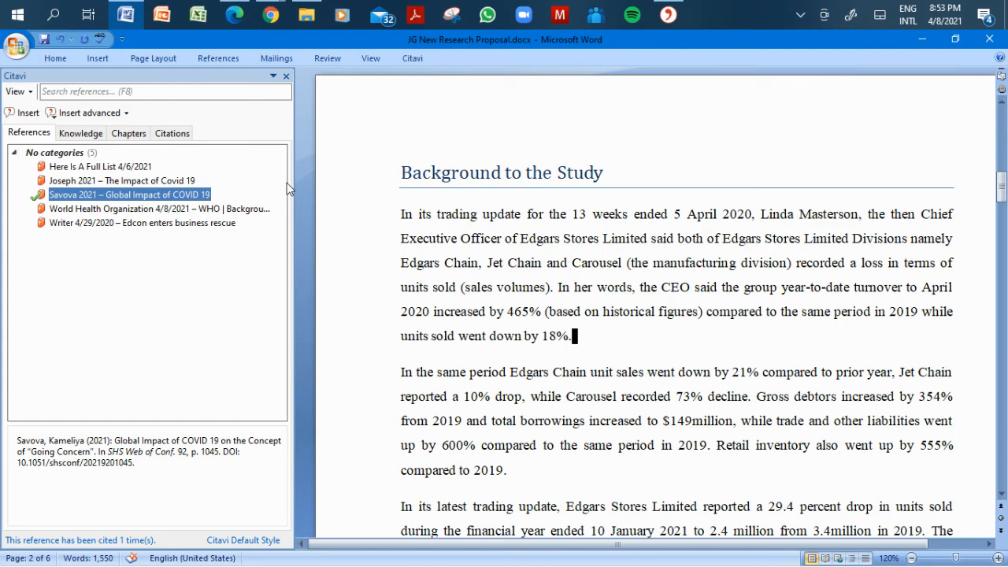
left_click(112, 211)
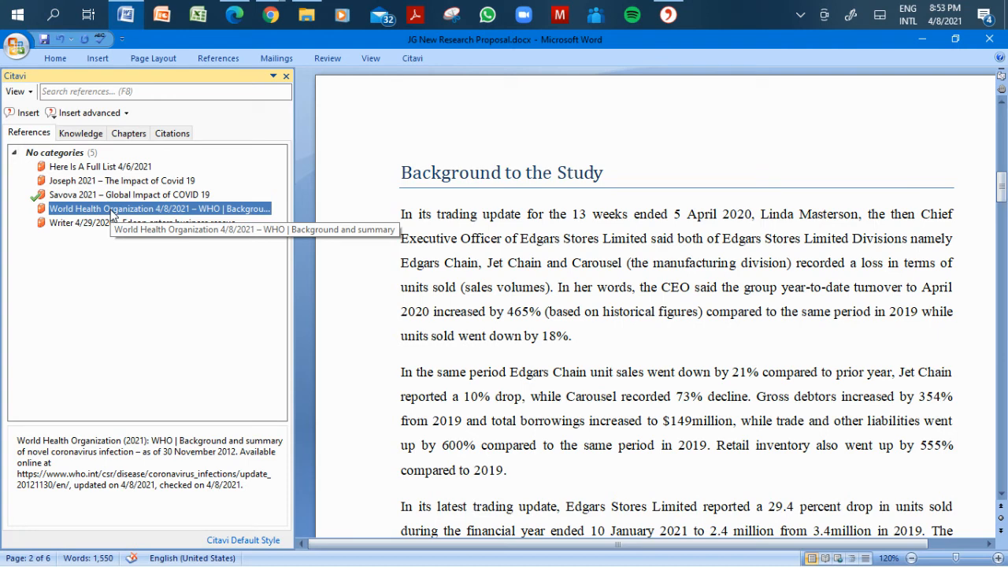
left_click(578, 337)
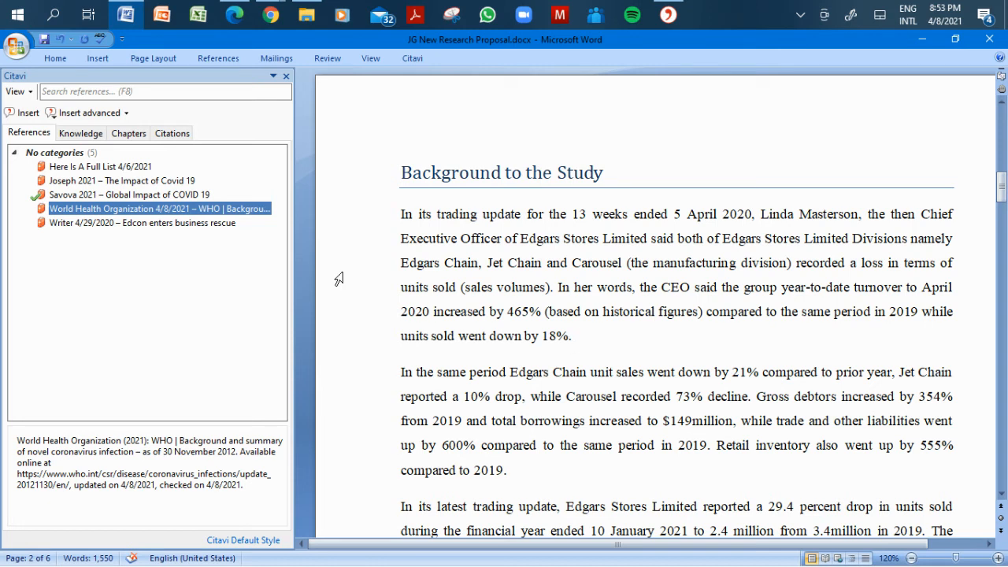
left_click(94, 208)
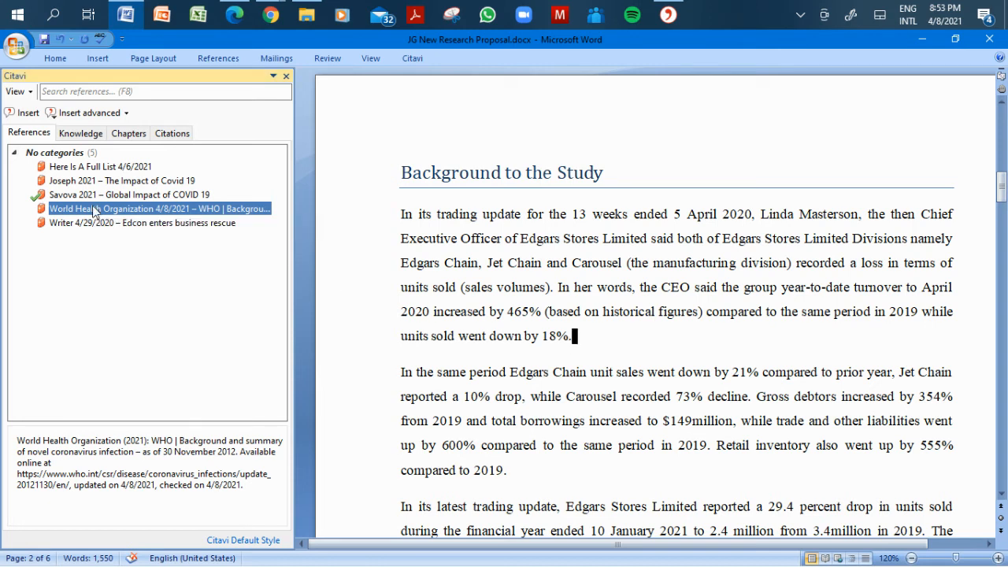
left_click(28, 115)
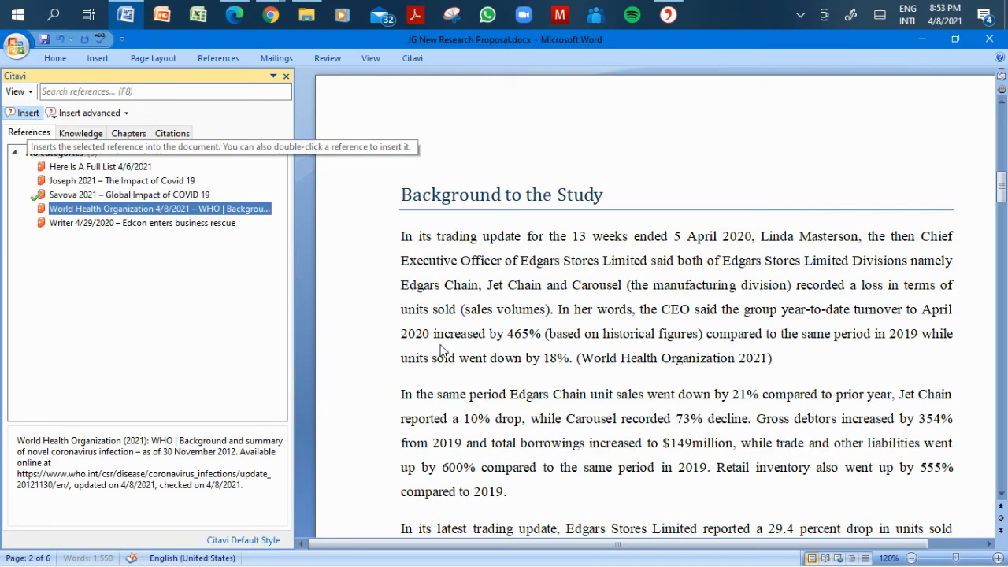
- Colour the World Health Organization citation's text red and check the publication bibliography at the document's end
left_click_drag(575, 338, 752, 341)
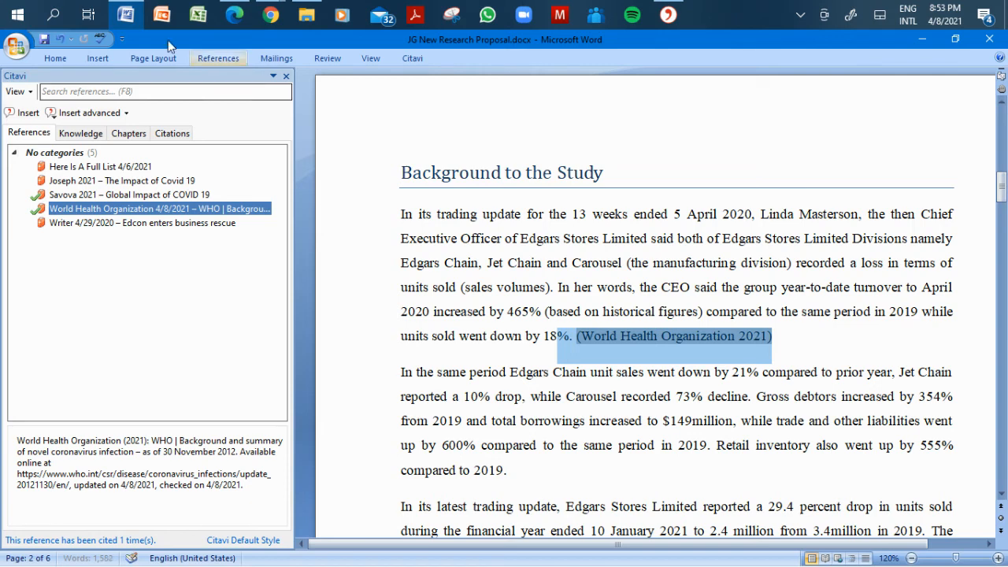
left_click(55, 58)
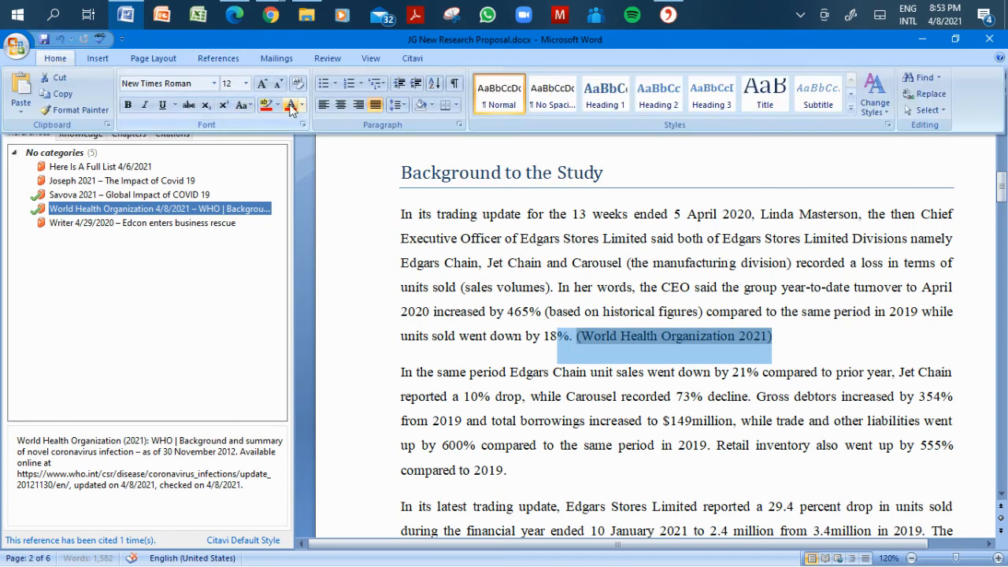
left_click(292, 109)
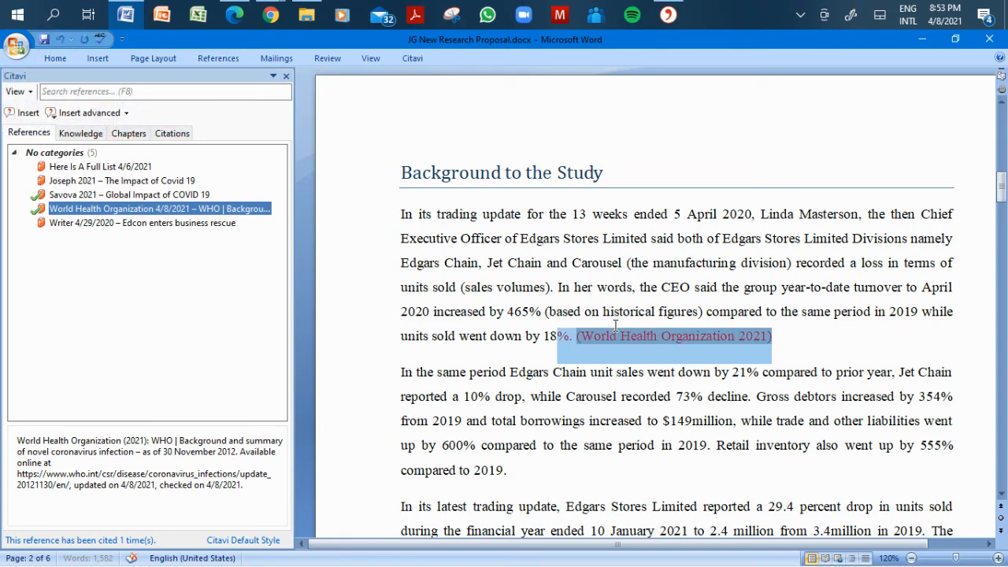
left_click(616, 314)
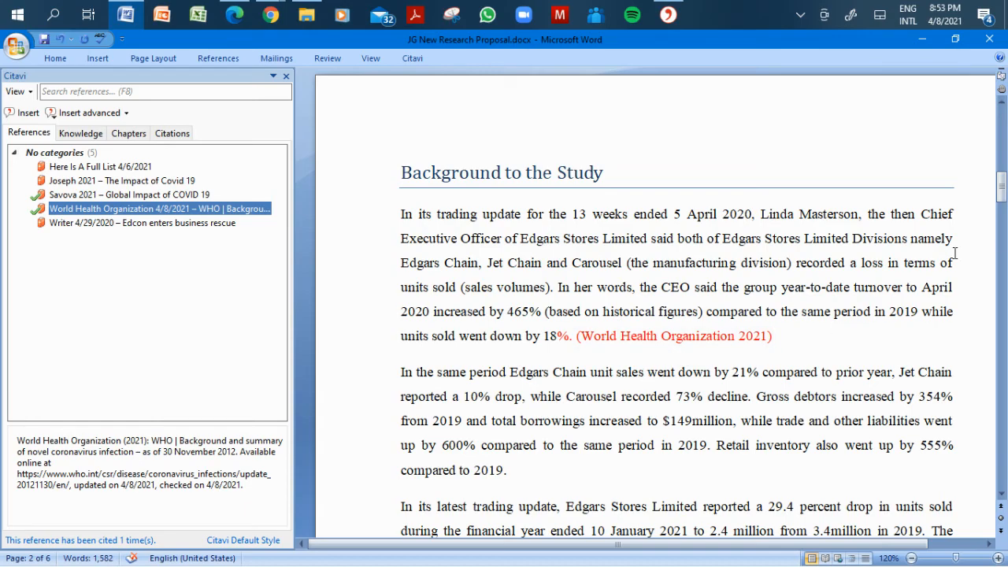
left_click_drag(1002, 193, 997, 458)
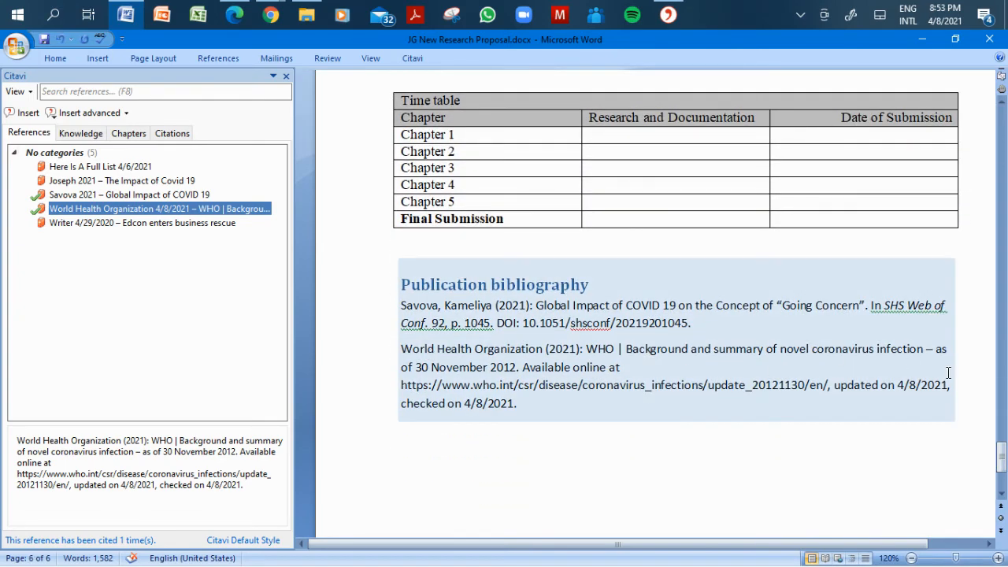
- Cite The Impact of Covid 19 reference after the Topic heading, with a comma between its author and year
left_click_drag(1002, 455, 984, 120)
left_click(482, 242)
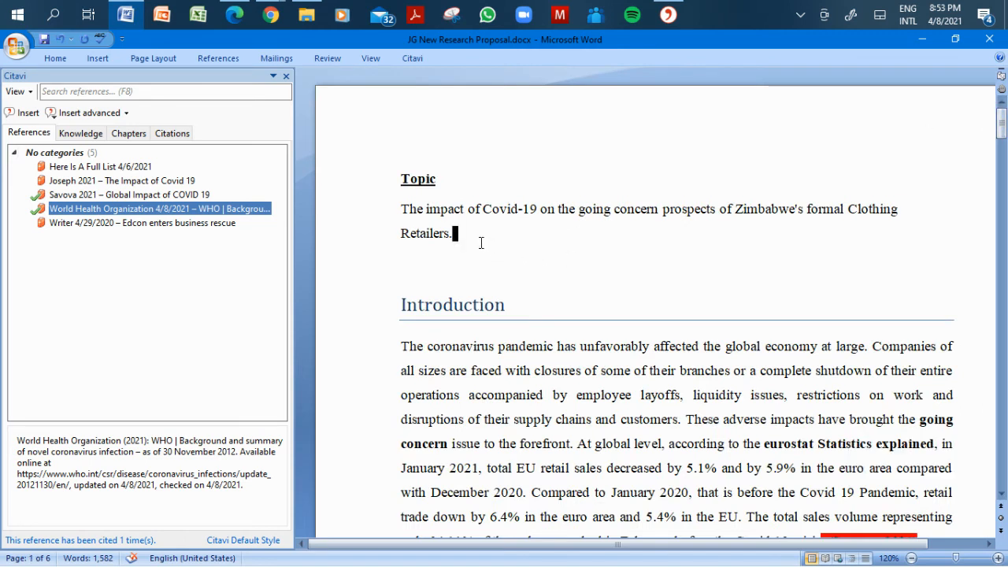
left_click(456, 185)
left_click(96, 181)
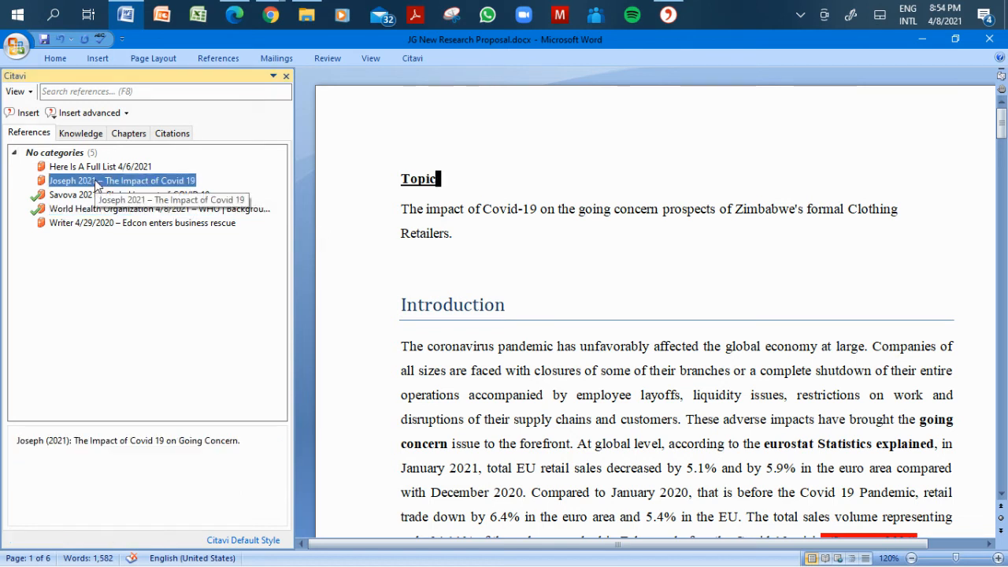
left_click(27, 114)
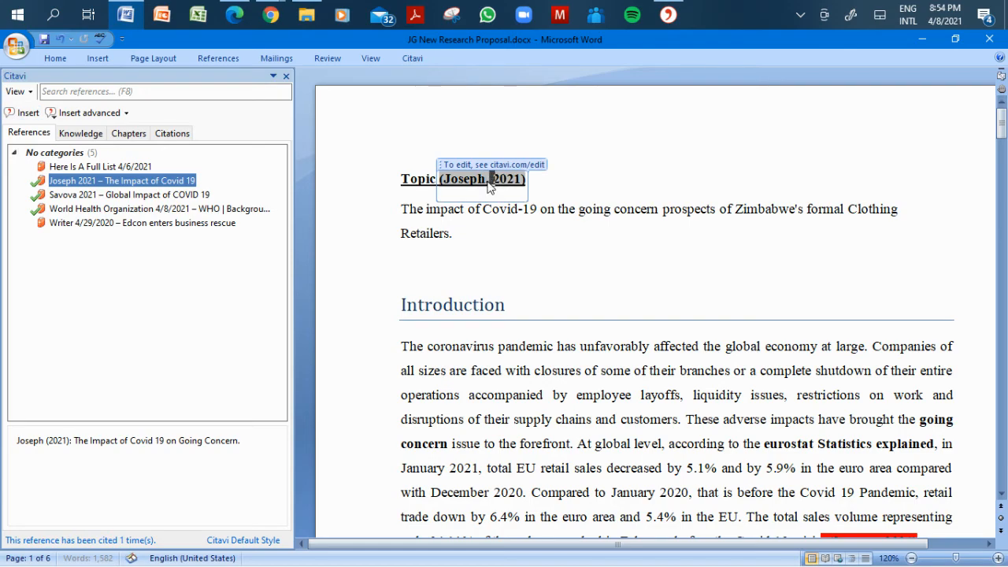
- Locate and select the entry for The Impact of Covid 19 on Going Concern in the publication bibliography
left_click_drag(1001, 126, 973, 465)
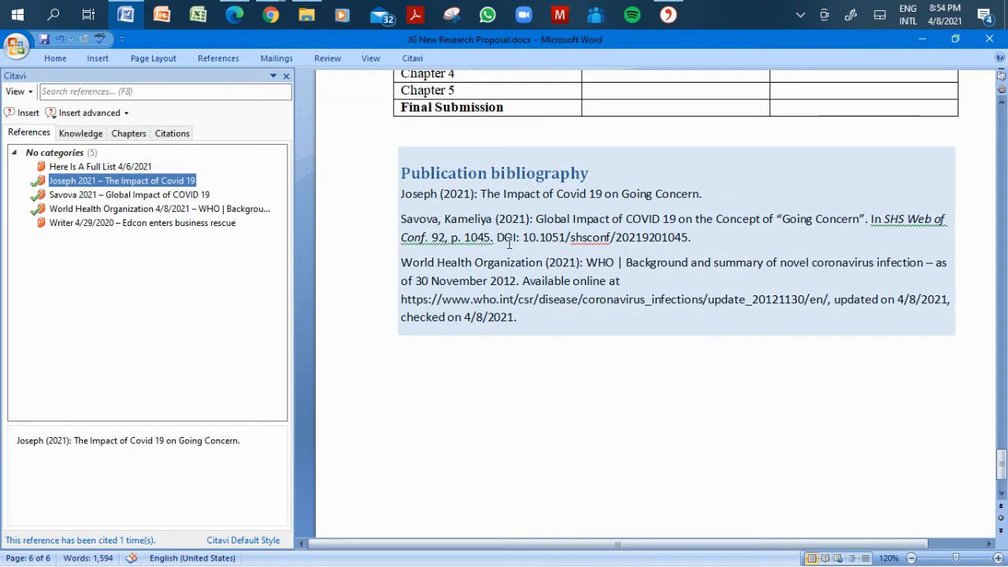
left_click(398, 197)
left_click_drag(399, 197, 716, 197)
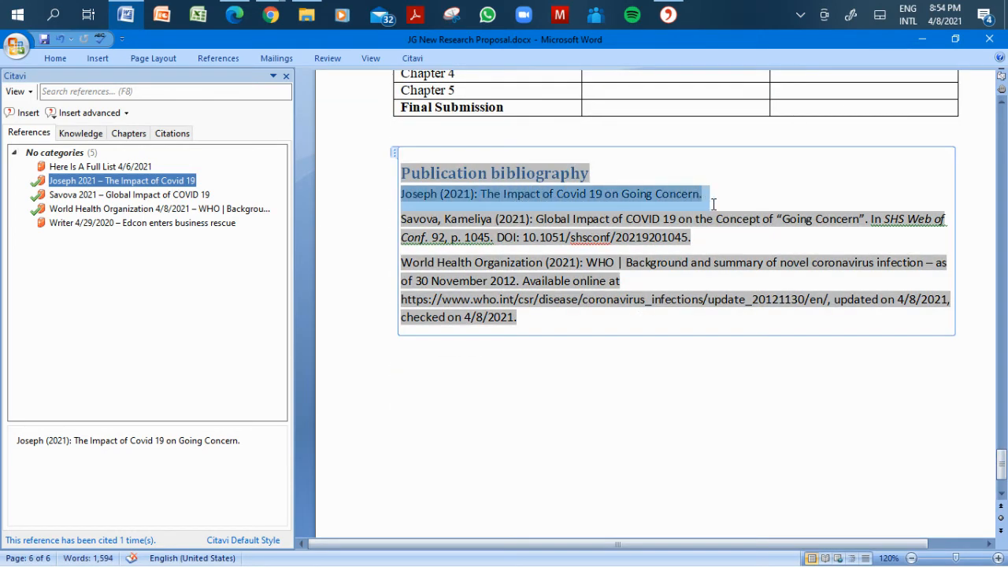
left_click(551, 358)
- Return to the first page and review the citations in the Topic heading and the Introduction
left_click_drag(1002, 463, 998, 121)
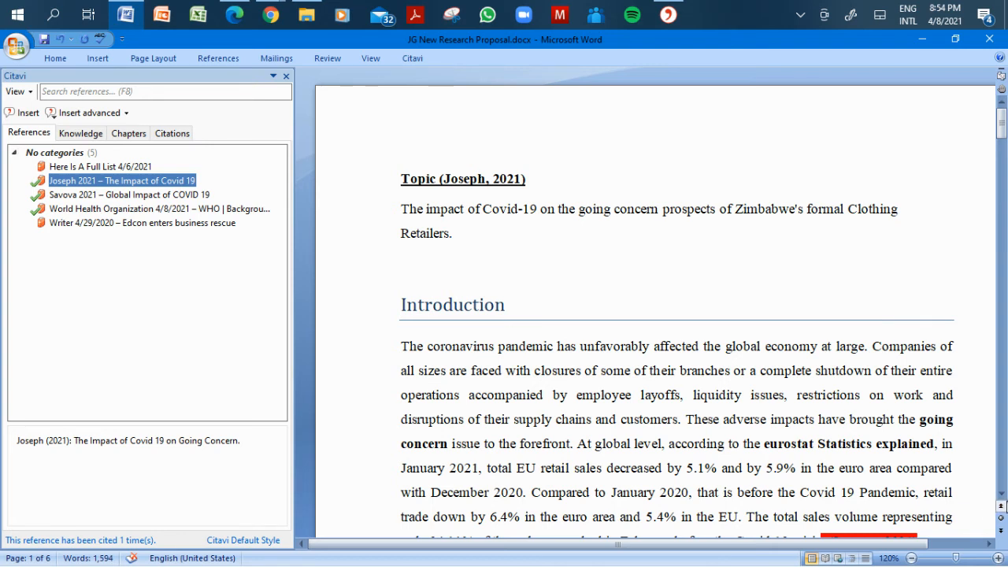
left_click(1002, 495)
left_click(1002, 495)
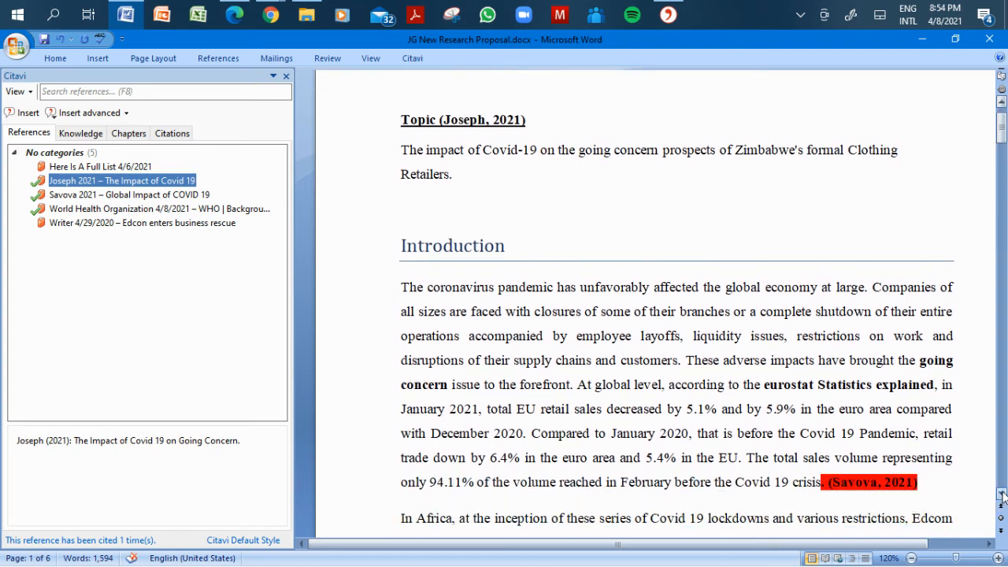
left_click(497, 119)
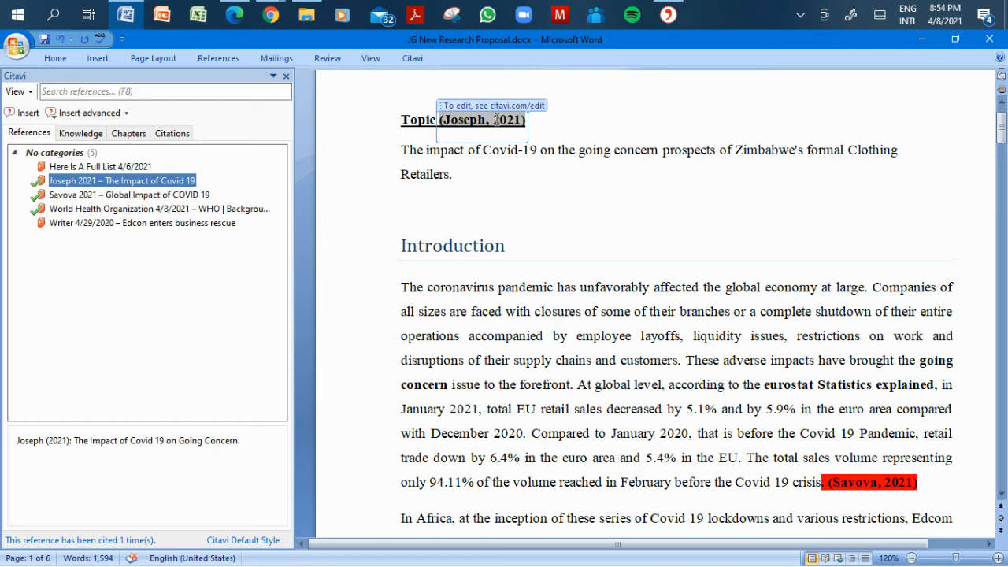
left_click(493, 206)
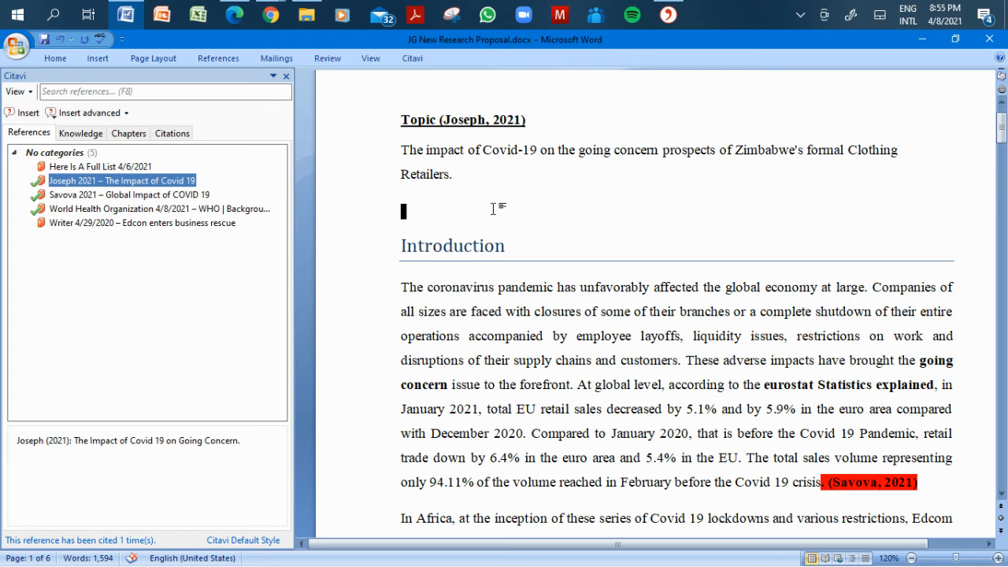
- Look through the research proposal from the Introduction to the publication bibliography at the document's end
left_click(471, 312)
scroll(474, 320, "down", 15)
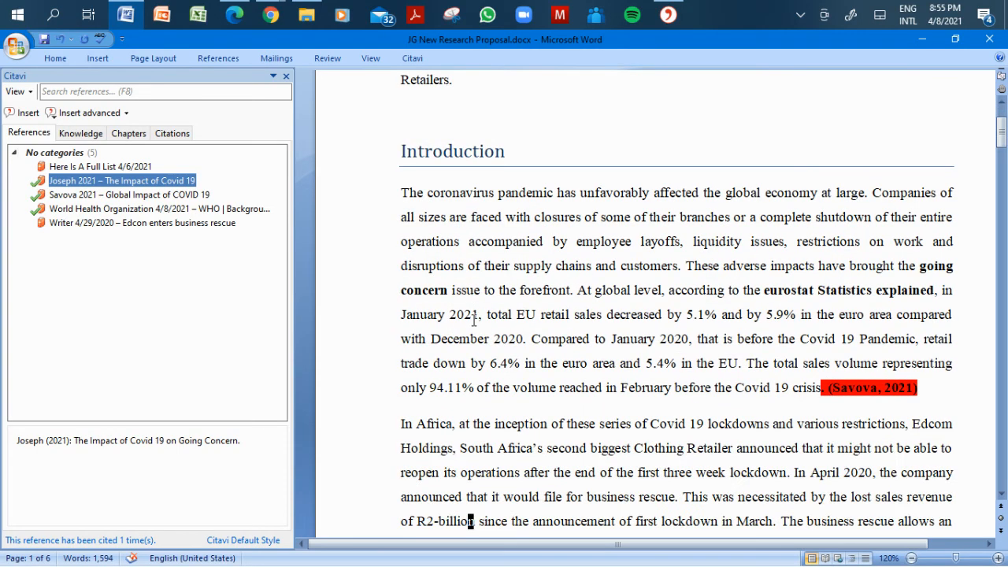
scroll(473, 320, "down", 20)
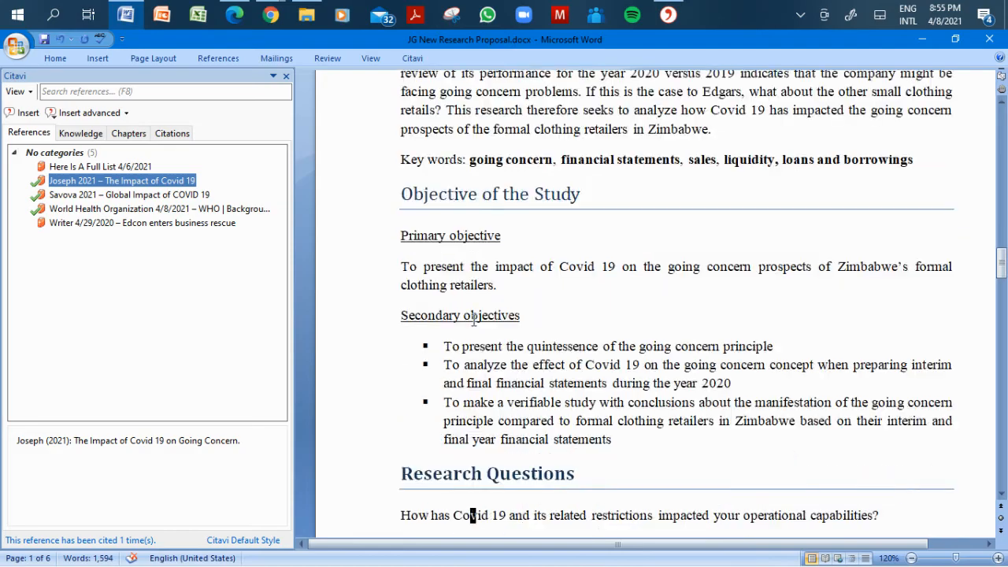
scroll(473, 319, "down", 20)
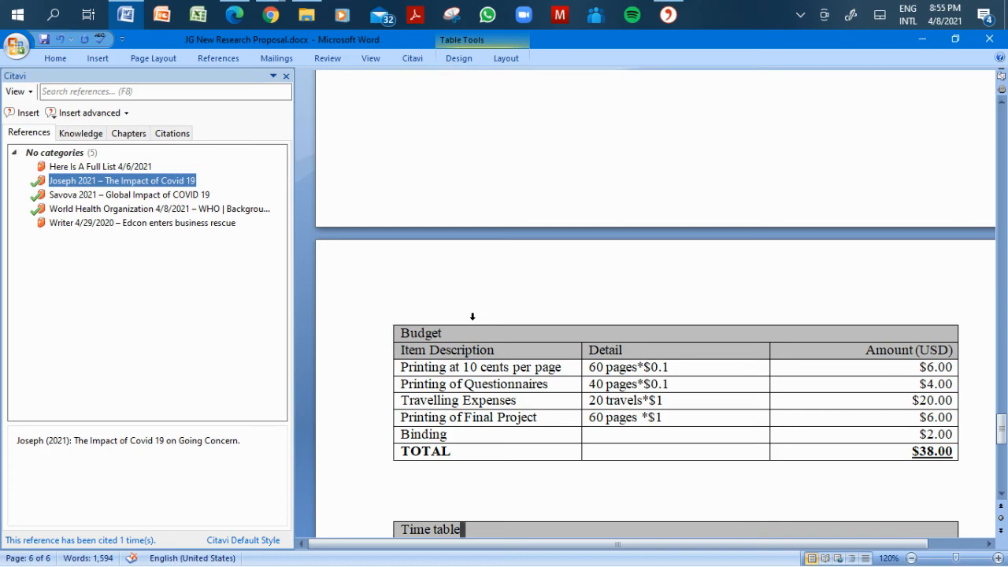
scroll(473, 317, "up", 15)
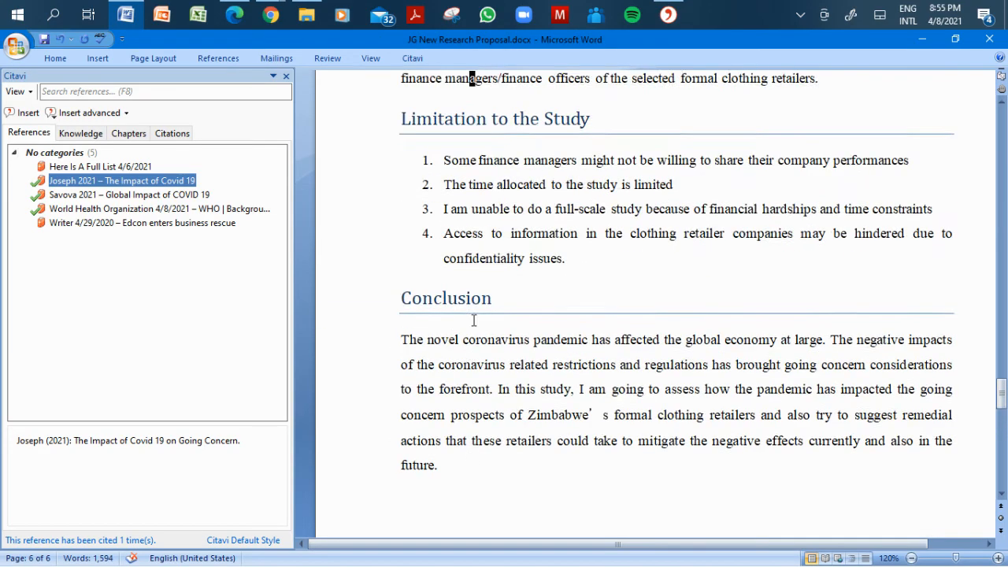
scroll(473, 320, "down", 15)
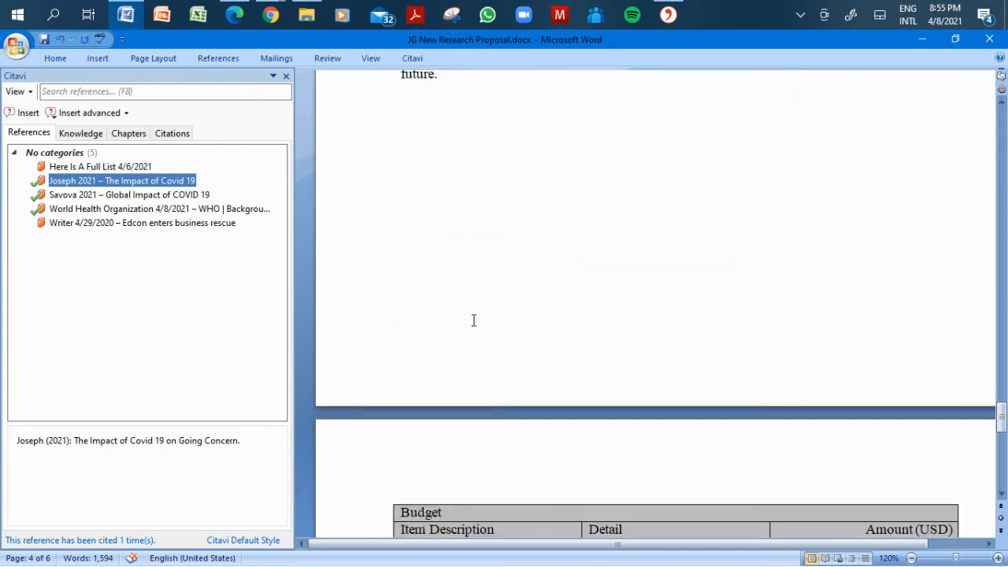
left_click(473, 319)
scroll(473, 320, "down", 5)
left_click(474, 320)
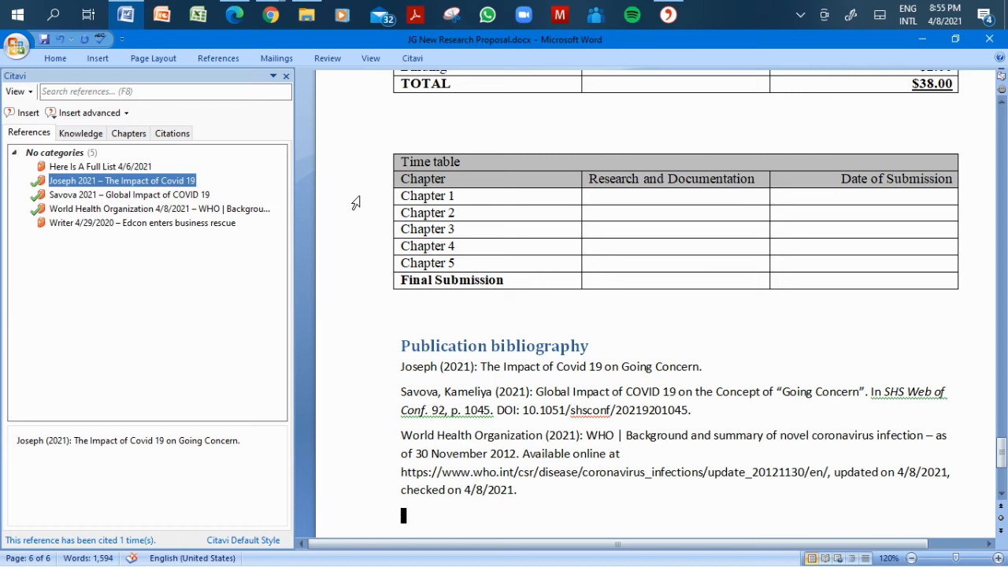
- Review the available citation styles and search the online styles to add for Harvard
left_click(414, 60)
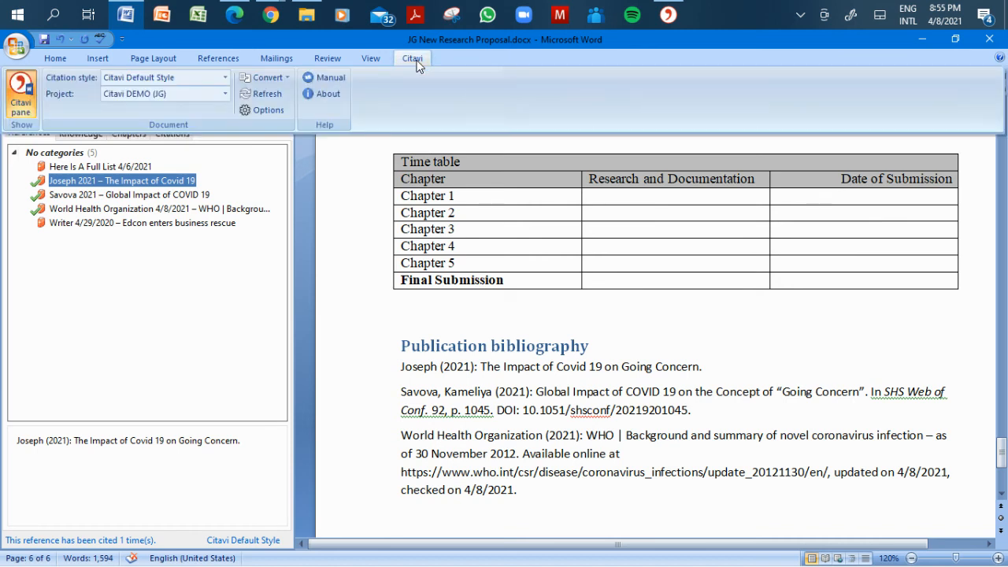
left_click(226, 82)
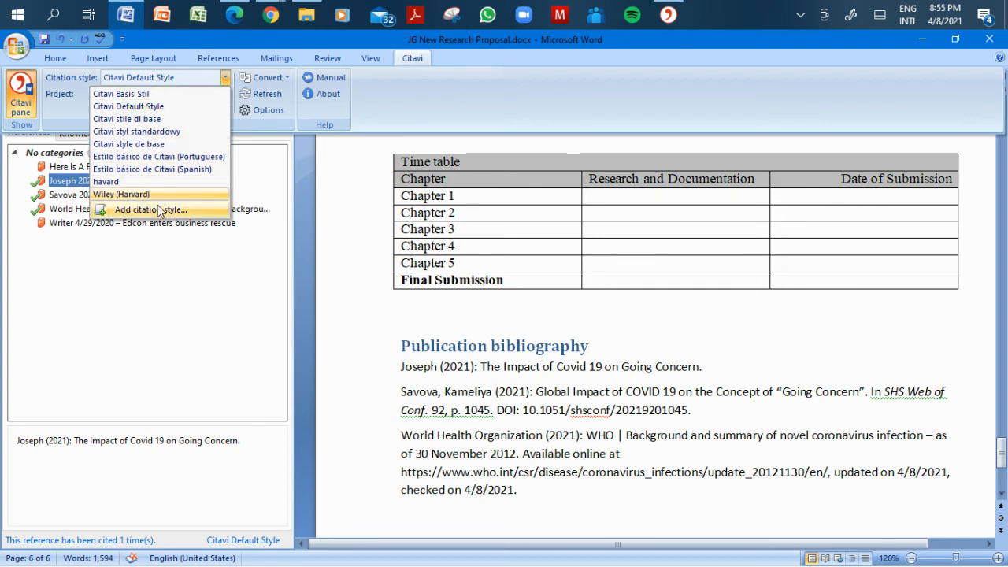
left_click(186, 310)
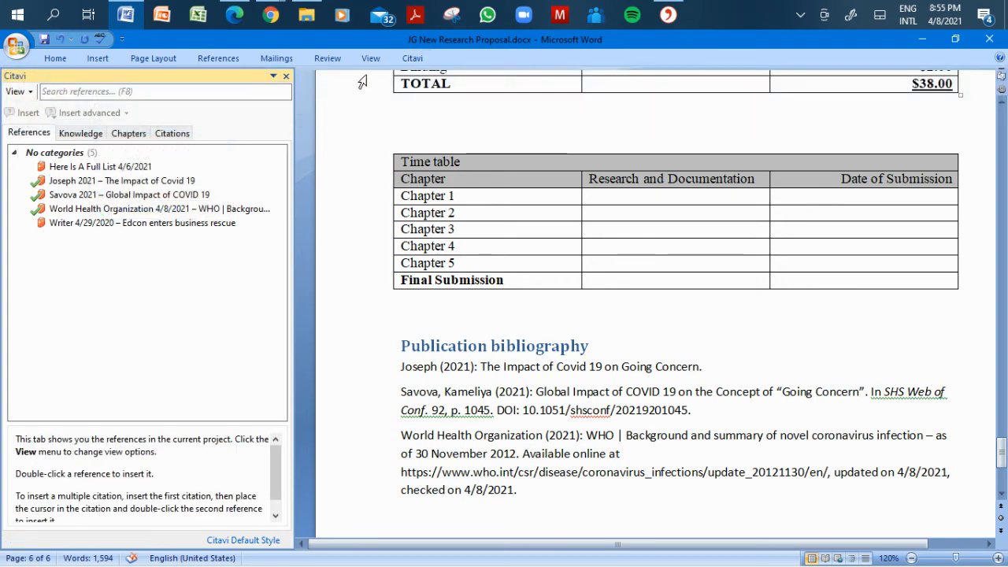
left_click(408, 63)
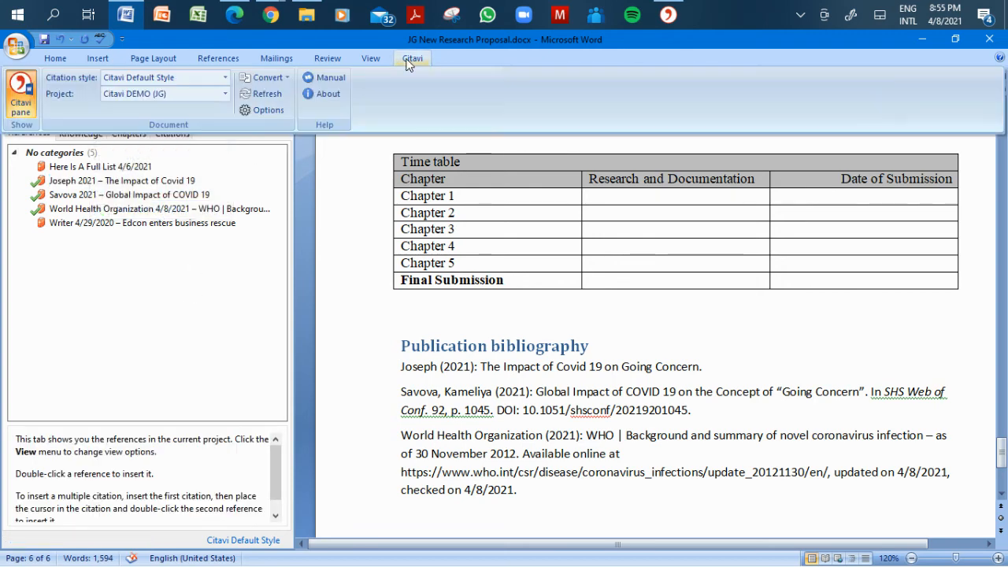
left_click(226, 78)
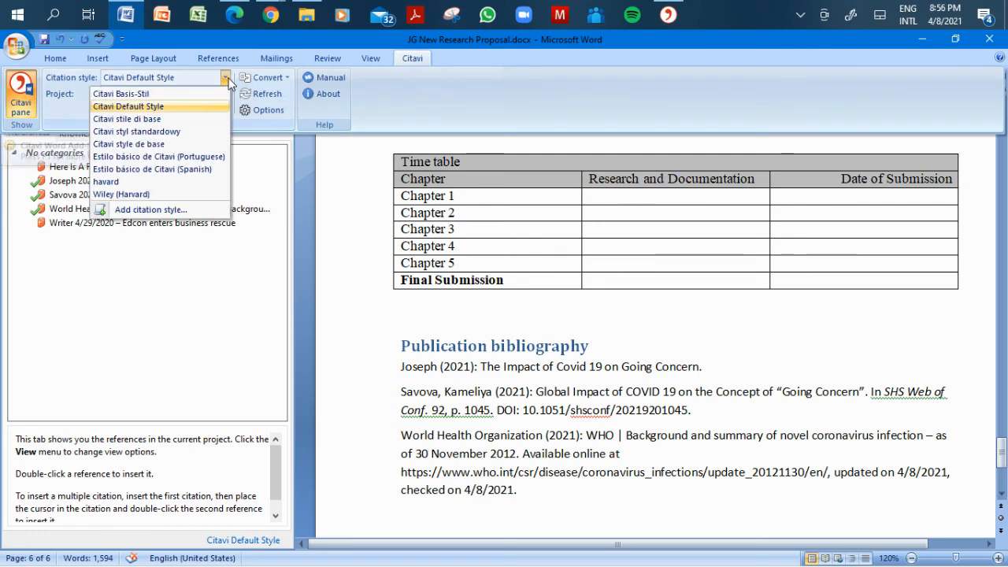
left_click(148, 210)
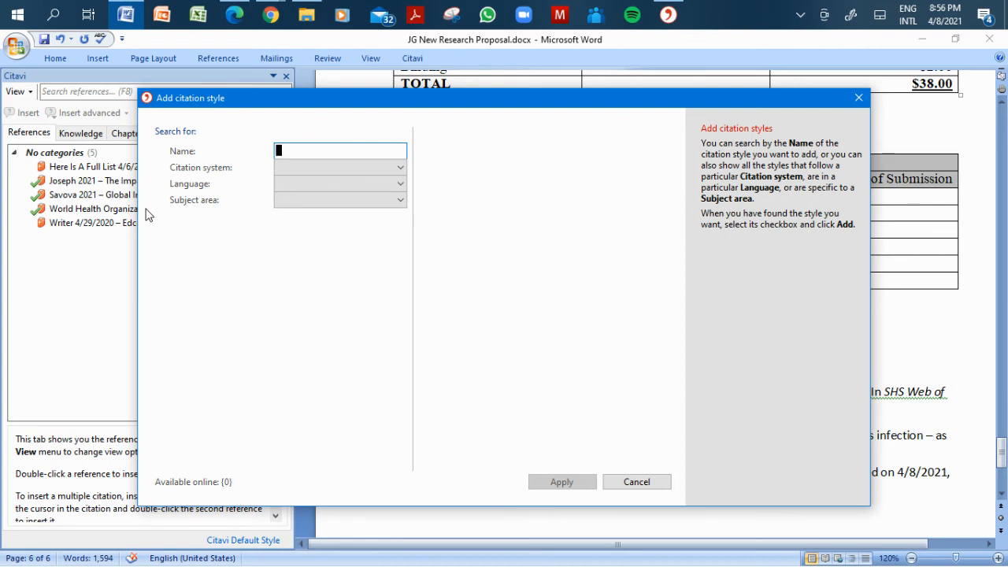
type("Harvard")
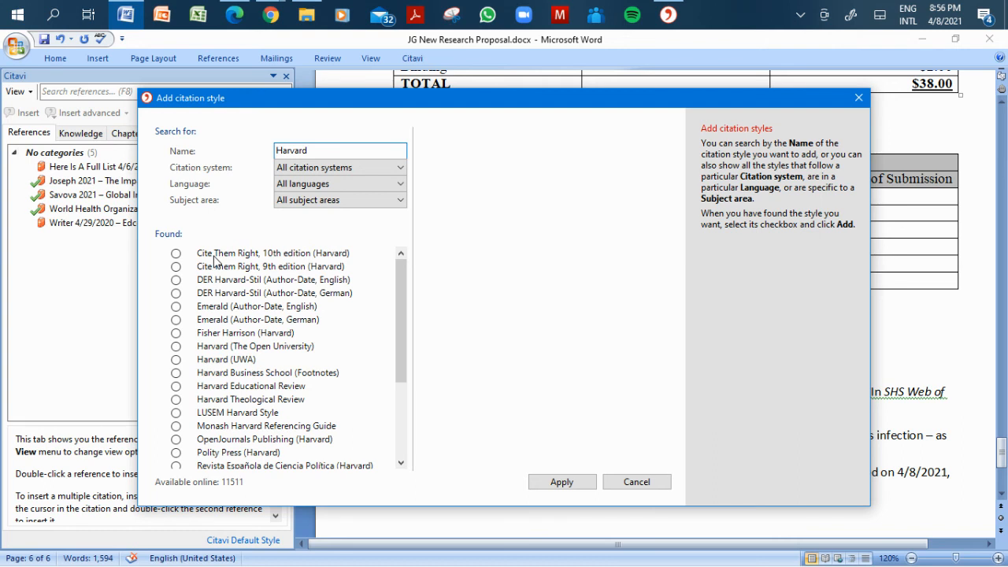
- Compare previews of the Cite Them Right, DER Harvard-Stil, Open University and UWA styles, and close the style search without adding one
left_click(214, 260)
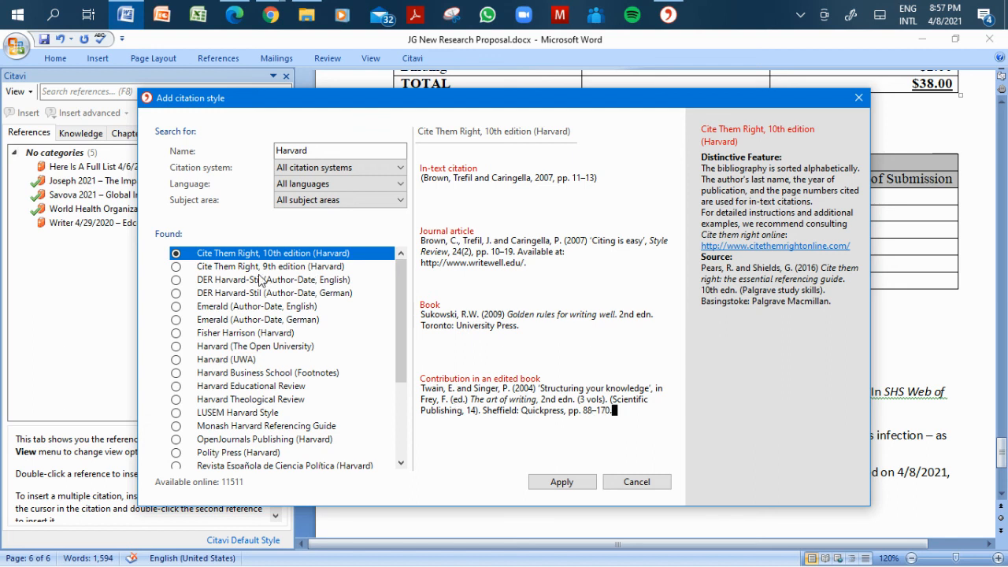
left_click(209, 267)
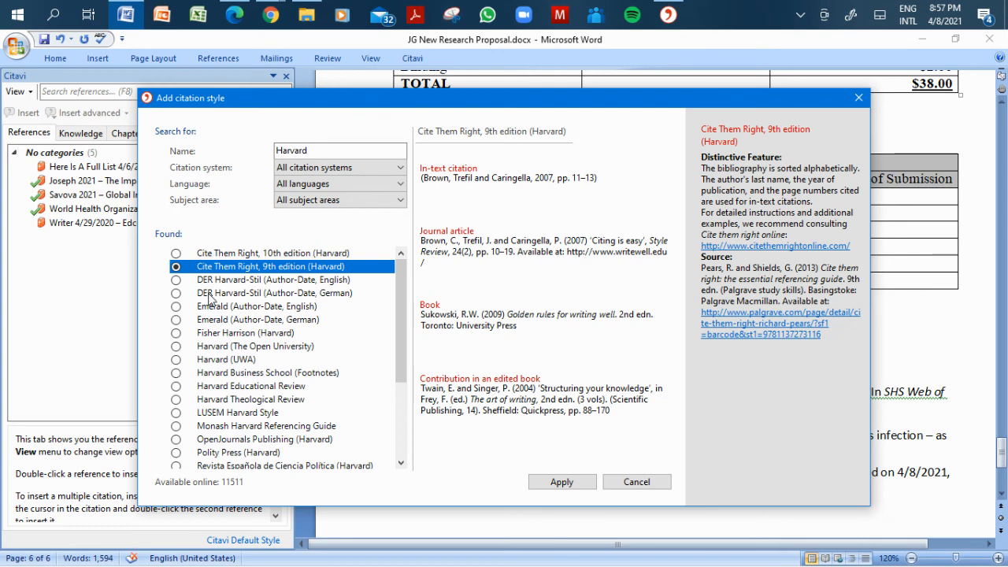
left_click(210, 297)
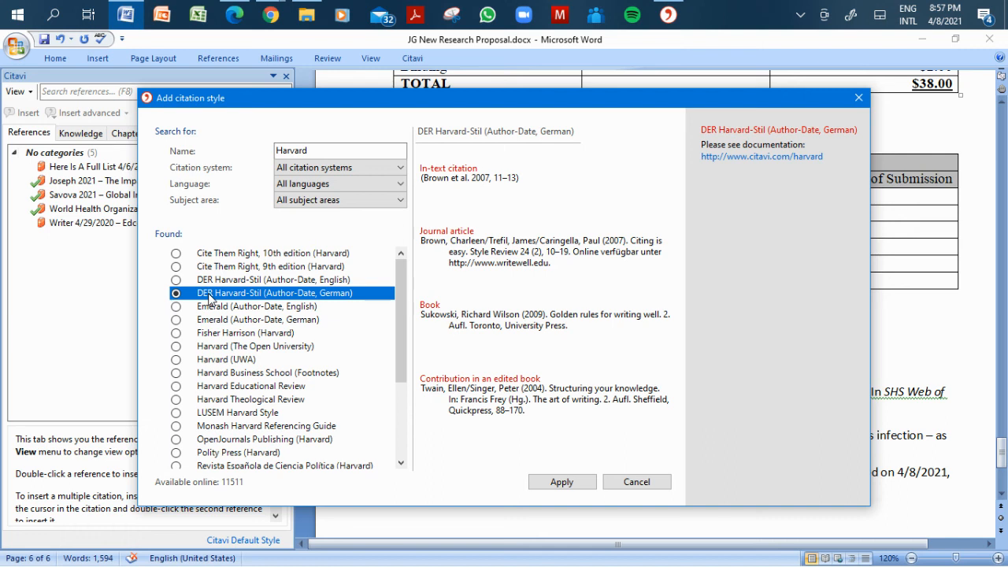
left_click(212, 350)
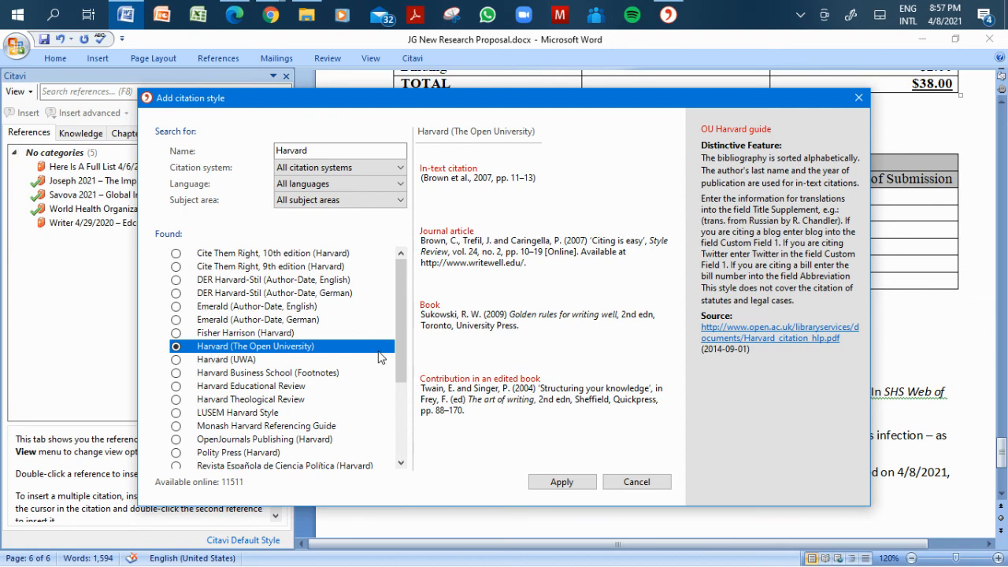
left_click(234, 361)
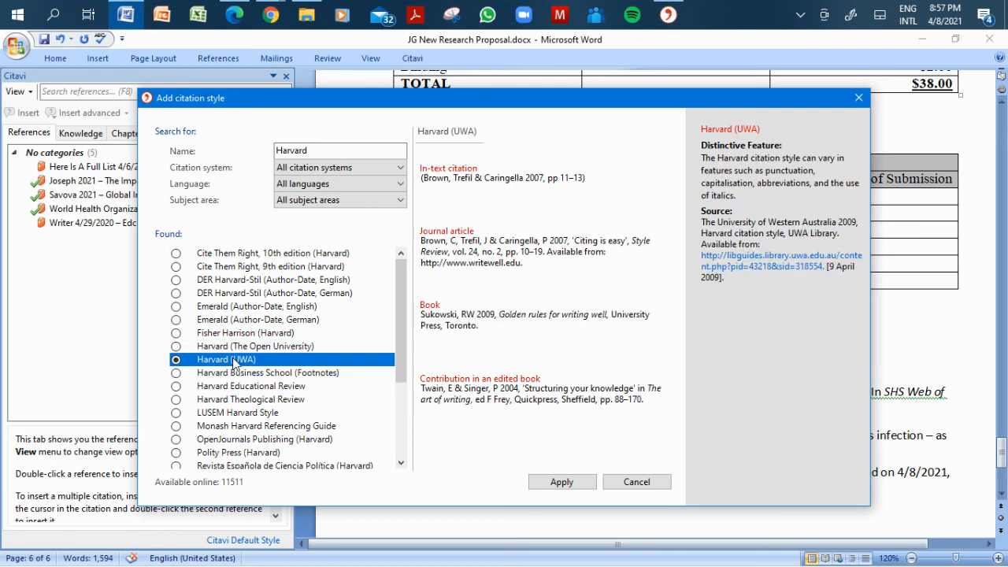
left_click(402, 464)
left_click(402, 464)
left_click(401, 464)
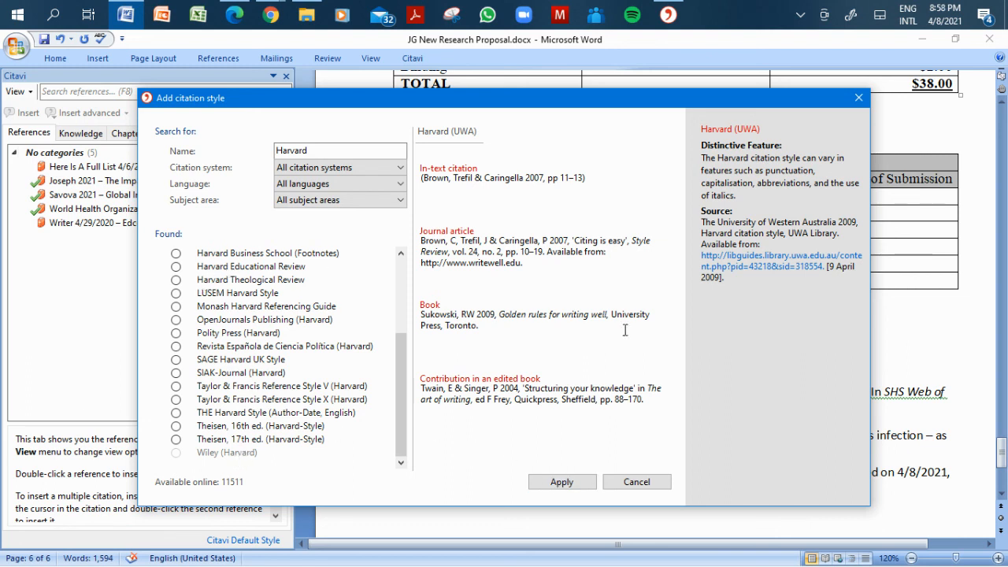
left_click(637, 482)
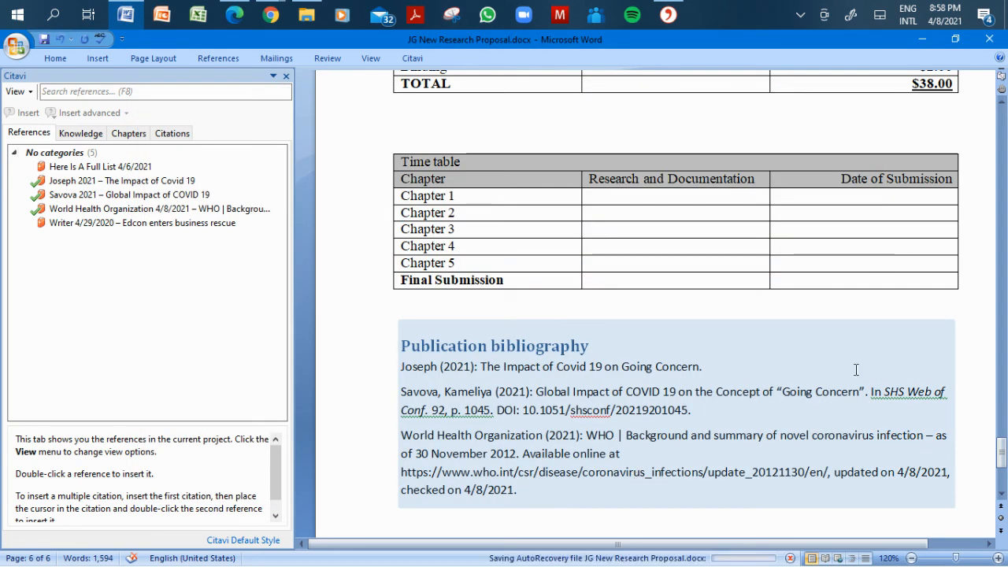
- Cite the Edcon enters business rescue reference at the end of the Introduction paragraph about Edcom Holdings
left_click_drag(1001, 463, 998, 158)
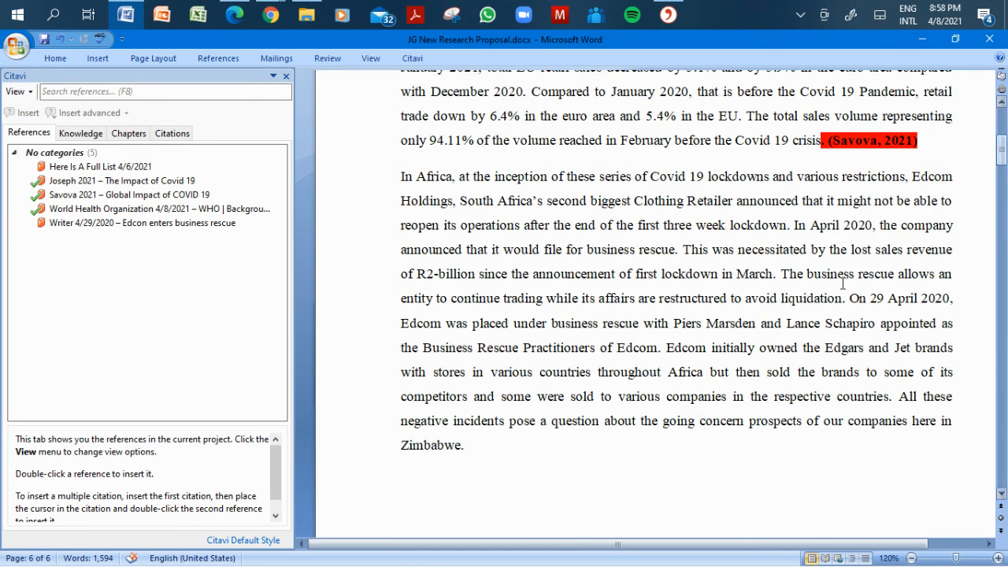
left_click(478, 446)
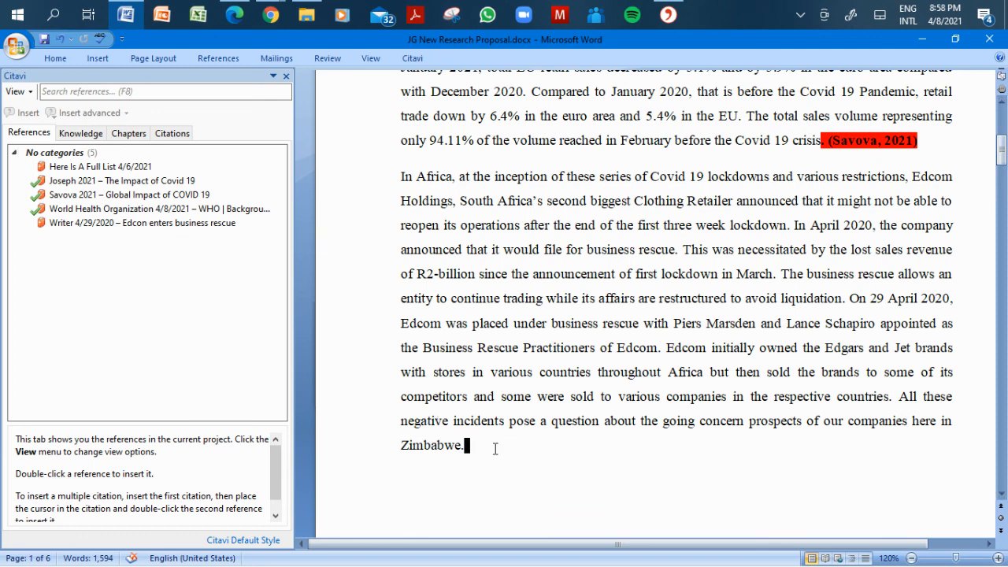
left_click(177, 225)
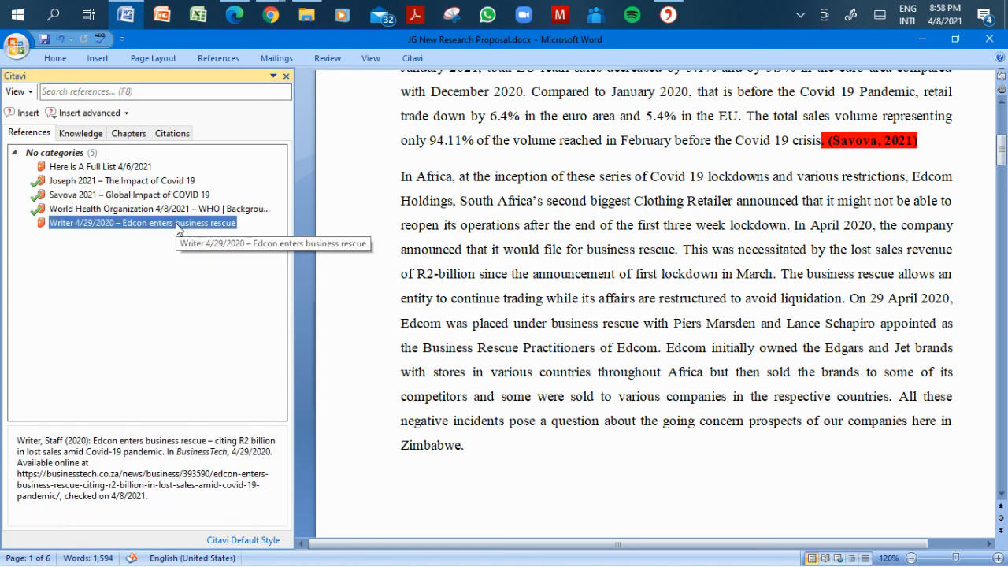
left_click(26, 114)
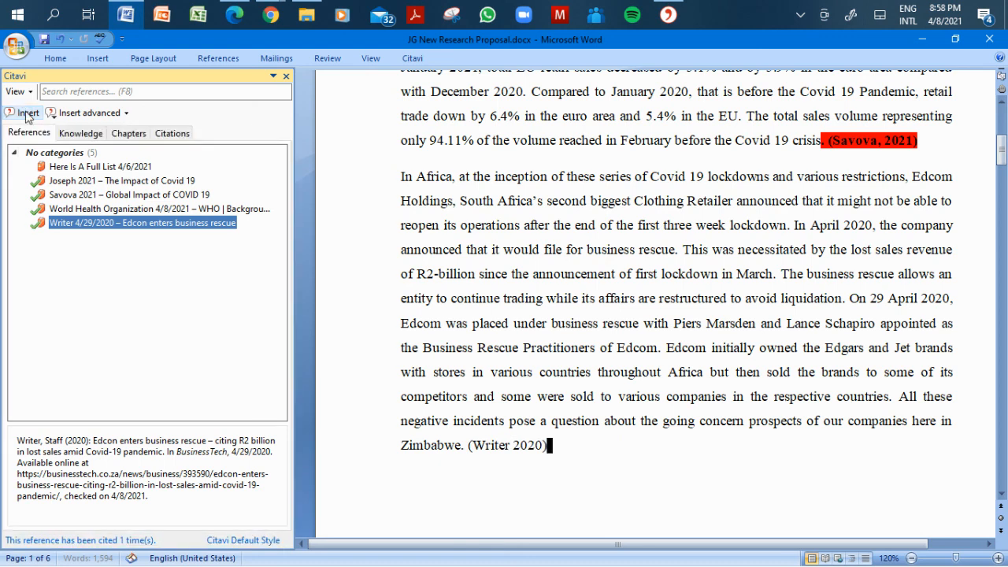
- Try to add a comma between author and year in the Edcon business rescue citation, and delete the misplaced comma
left_click(508, 446)
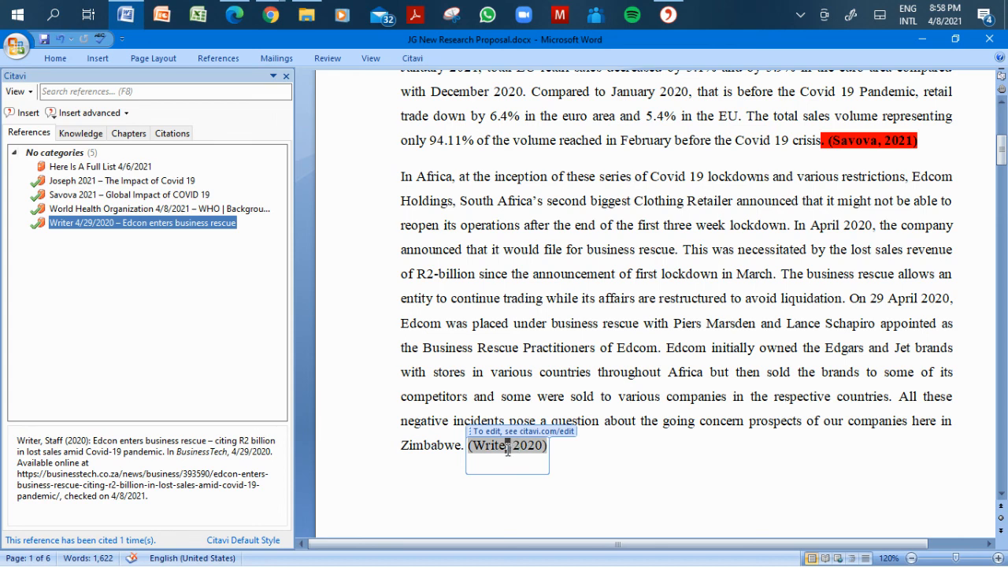
type(",")
left_click(652, 463)
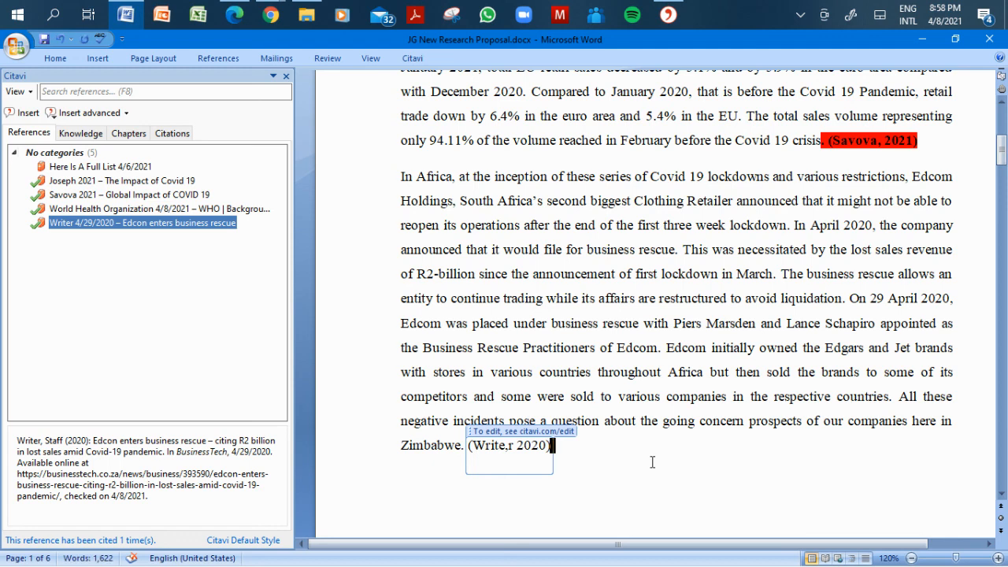
left_click(509, 445)
key("BackSpace")
left_click(707, 359)
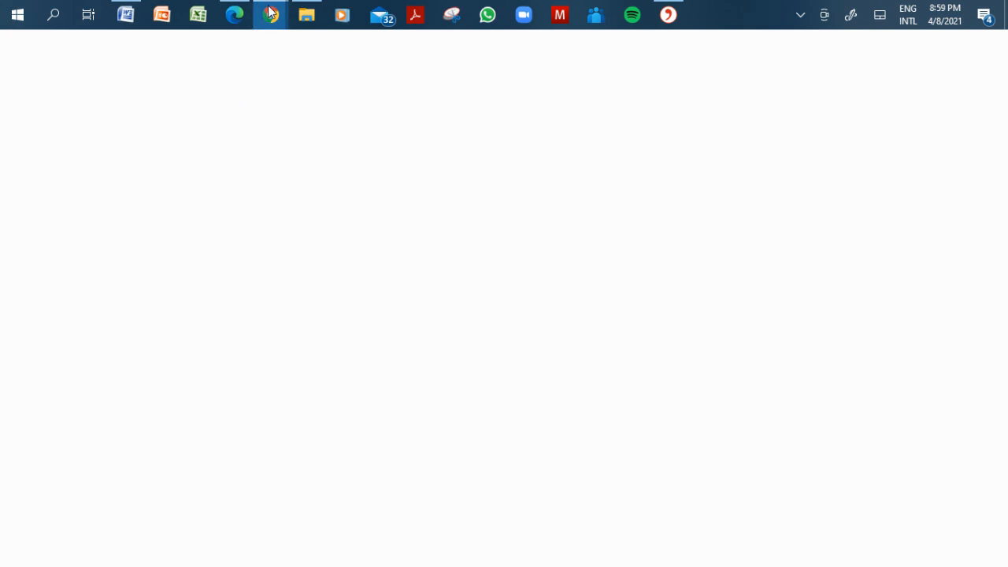
- Switch to Chrome, hide the screen-sharing notice and view the Citavi Free 6.8 download page at citavi.com/de/download
mouse_move(269, 12)
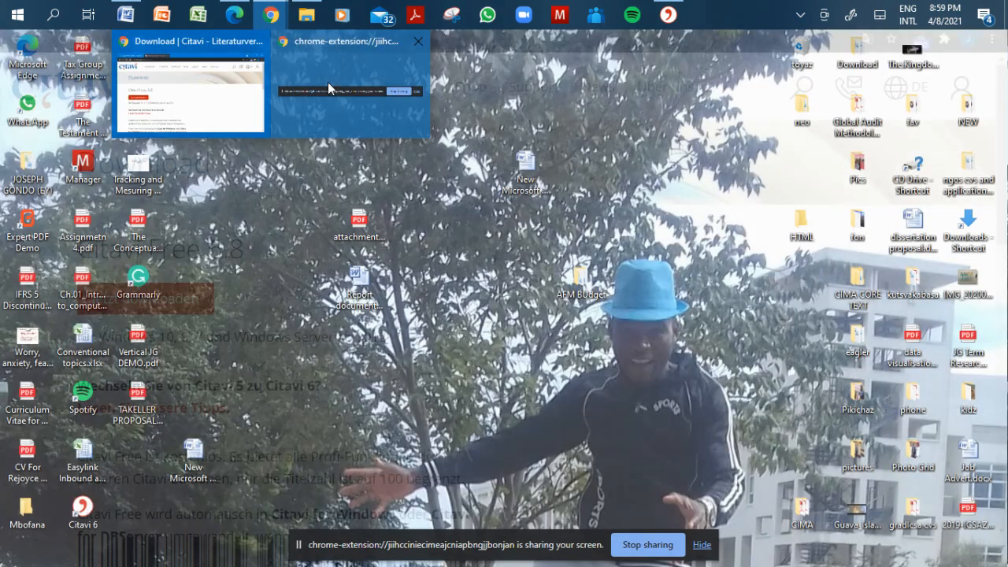
left_click(327, 82)
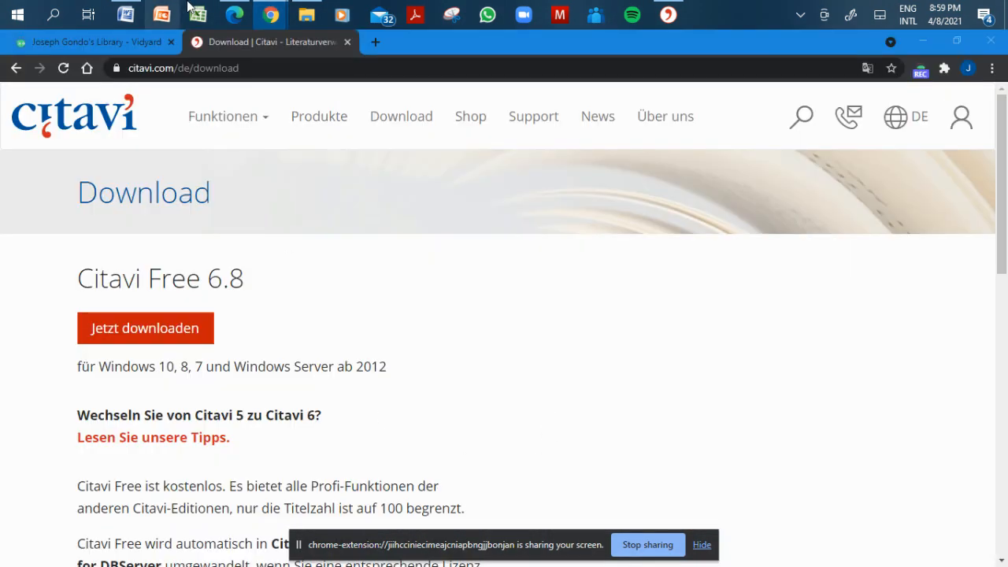
mouse_move(270, 15)
left_click(211, 73)
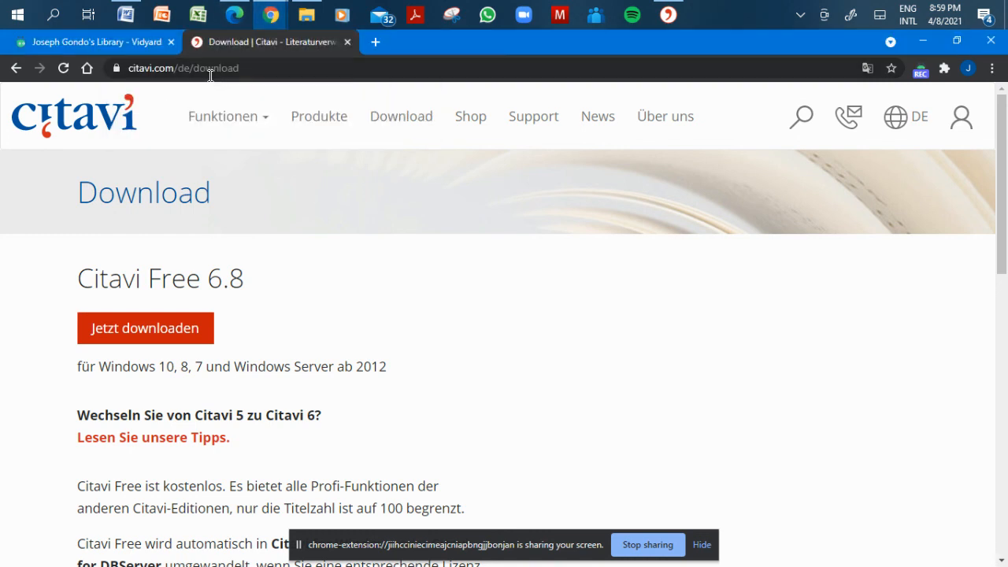
left_click(129, 41)
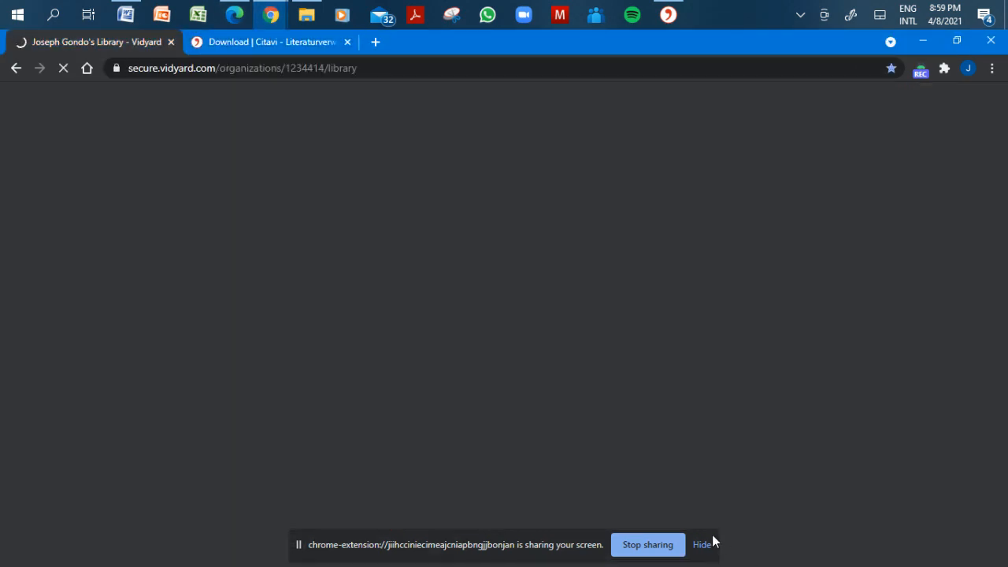
left_click(702, 545)
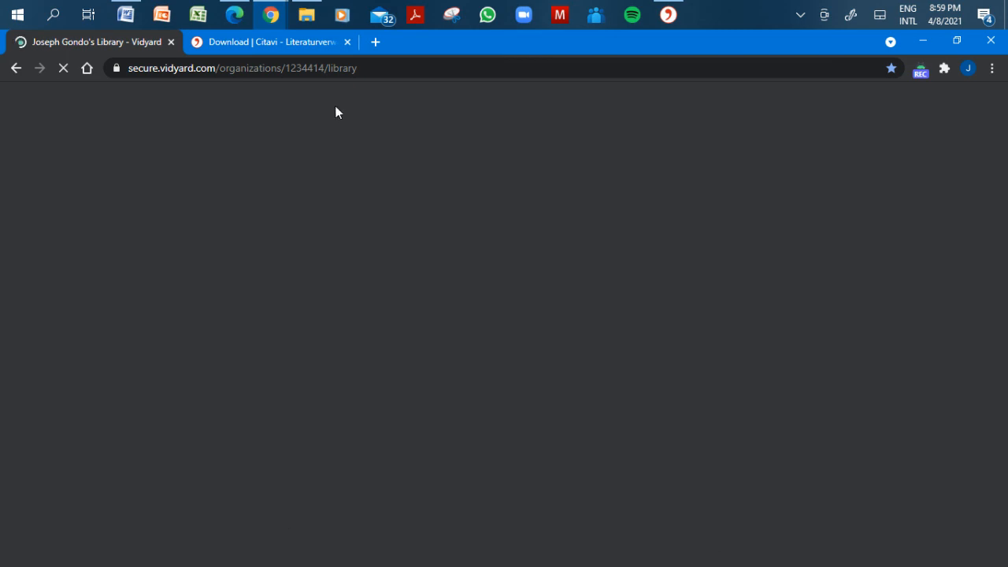
left_click(289, 43)
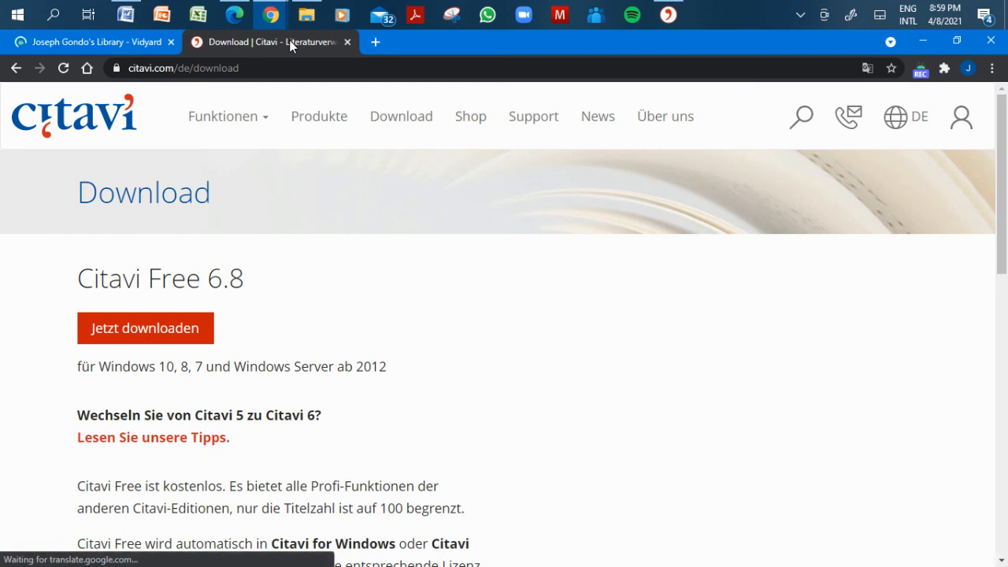